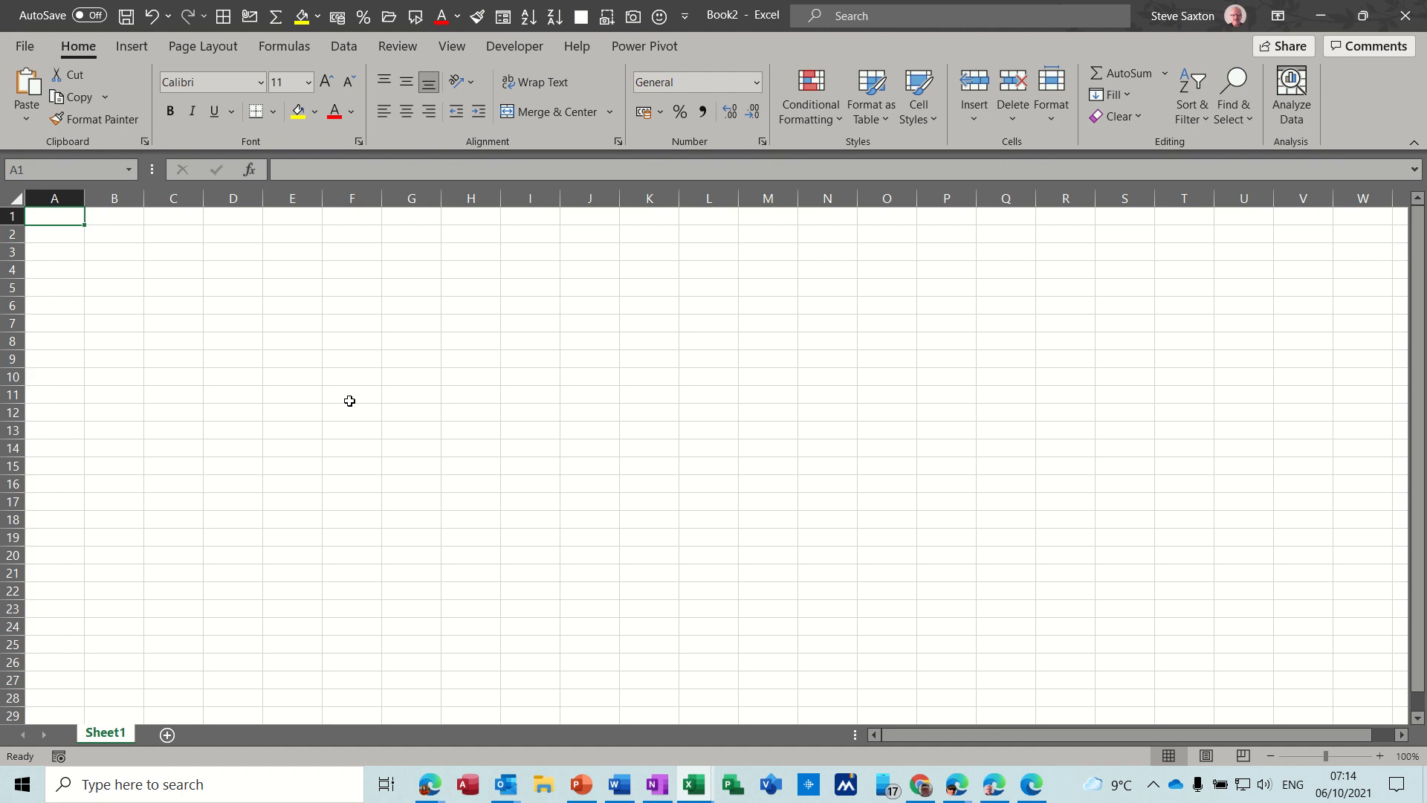
Step: Add three new worksheets after Sheet1
{"action": "left_click", "coordinate": [168, 735]}
{"action": "left_click", "coordinate": [226, 735]}
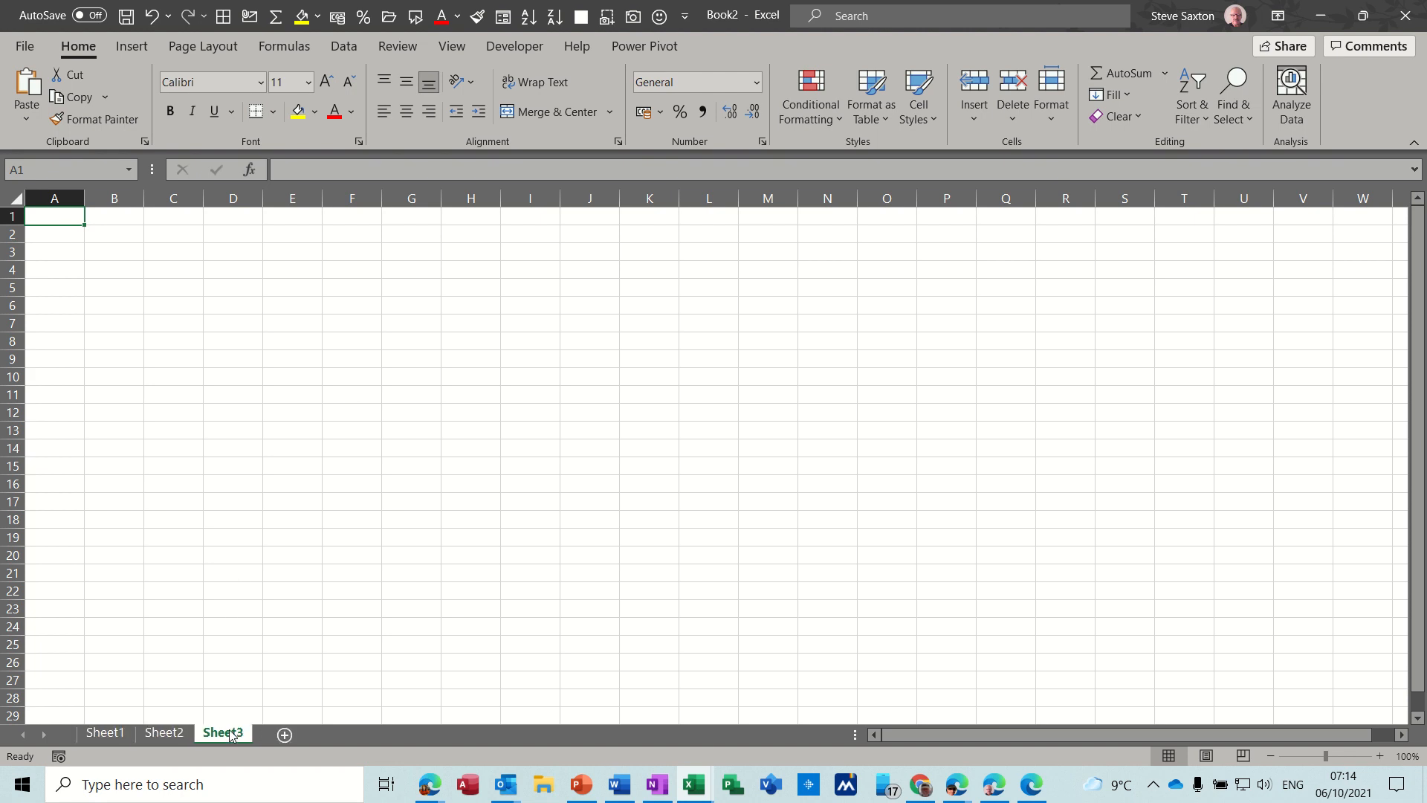
{"action": "left_click", "coordinate": [284, 735]}
Step: Rename Sheet1 as Jan and Sheet2 as Feb
{"action": "double_click", "coordinate": [104, 733]}
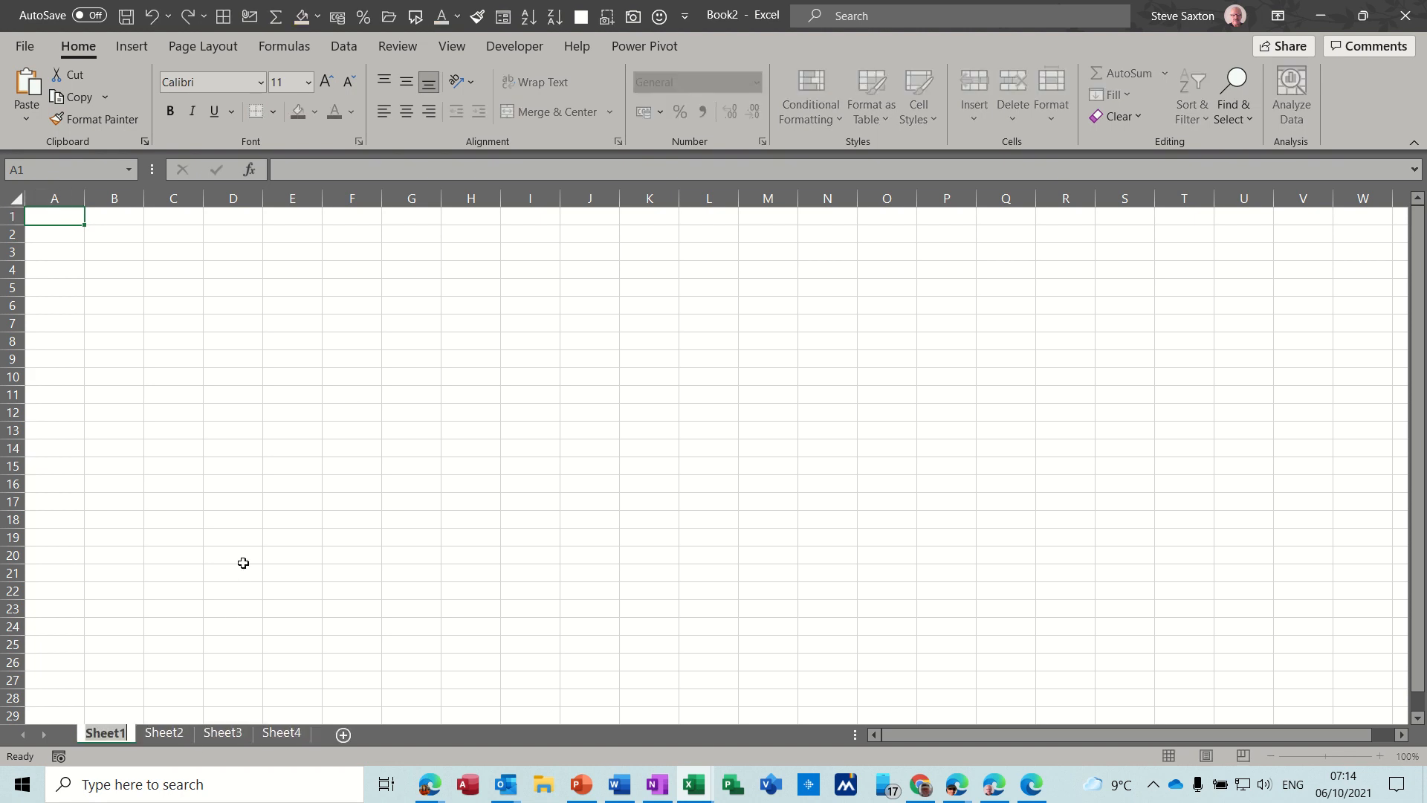
{"action": "type", "text": "Jan"}
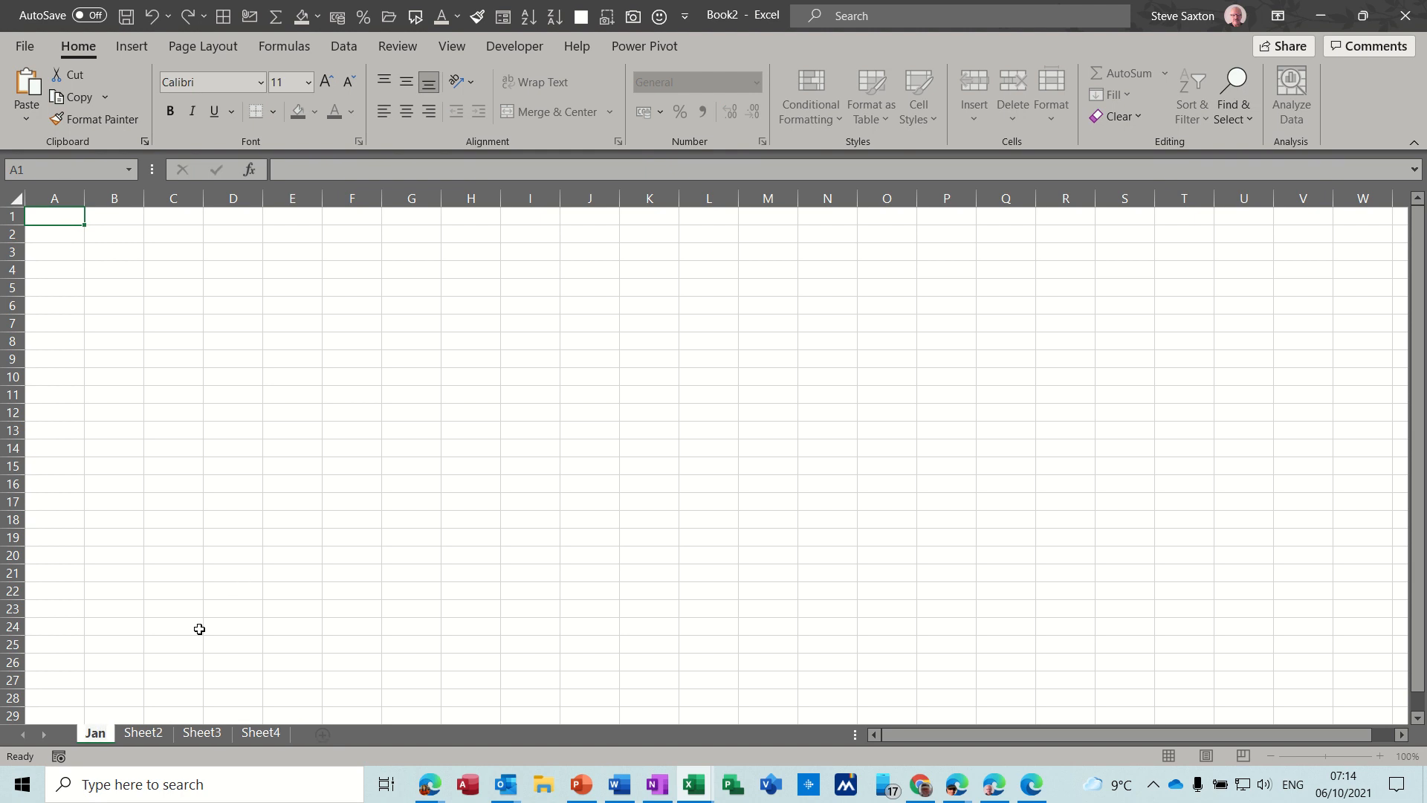
{"action": "left_click", "coordinate": [143, 733]}
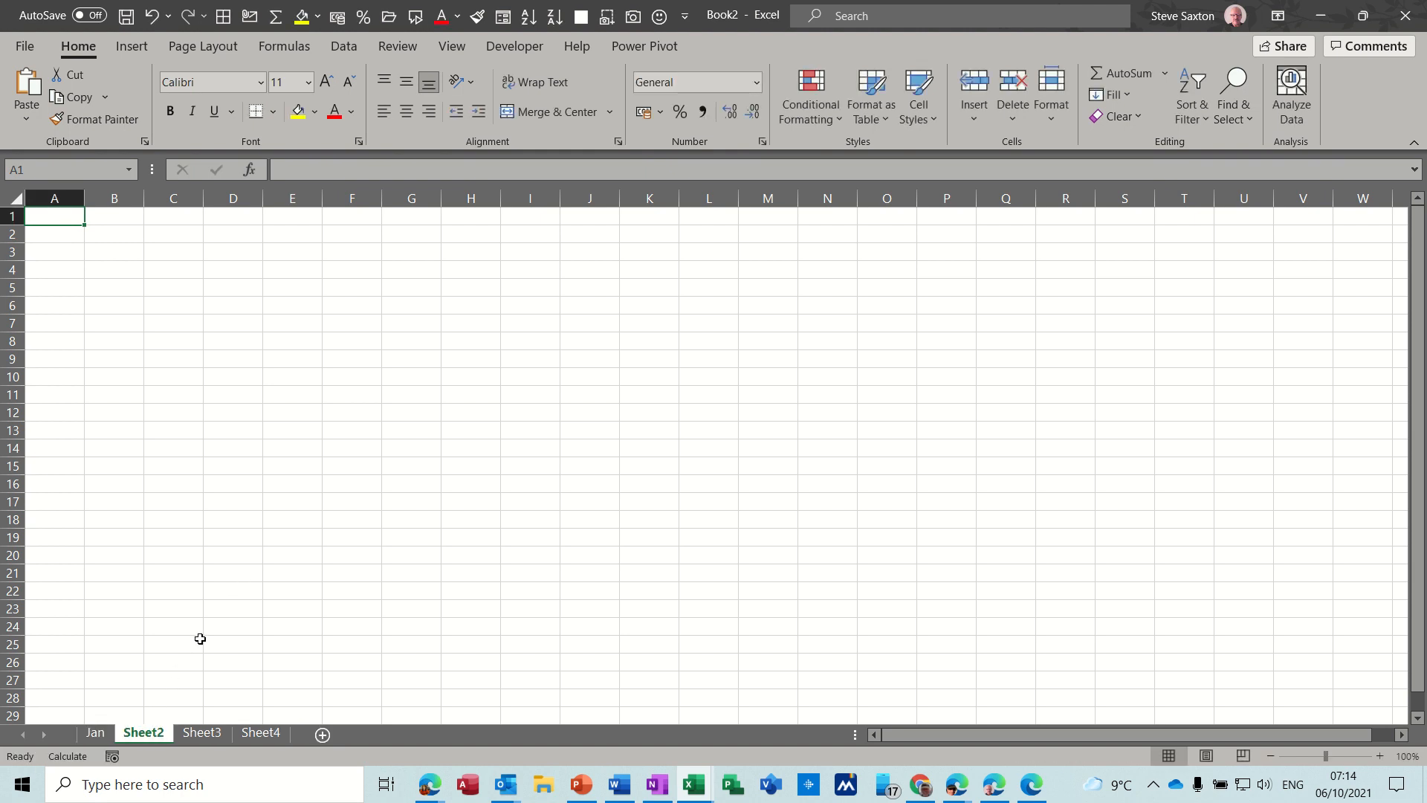
{"action": "double_click", "coordinate": [158, 735]}
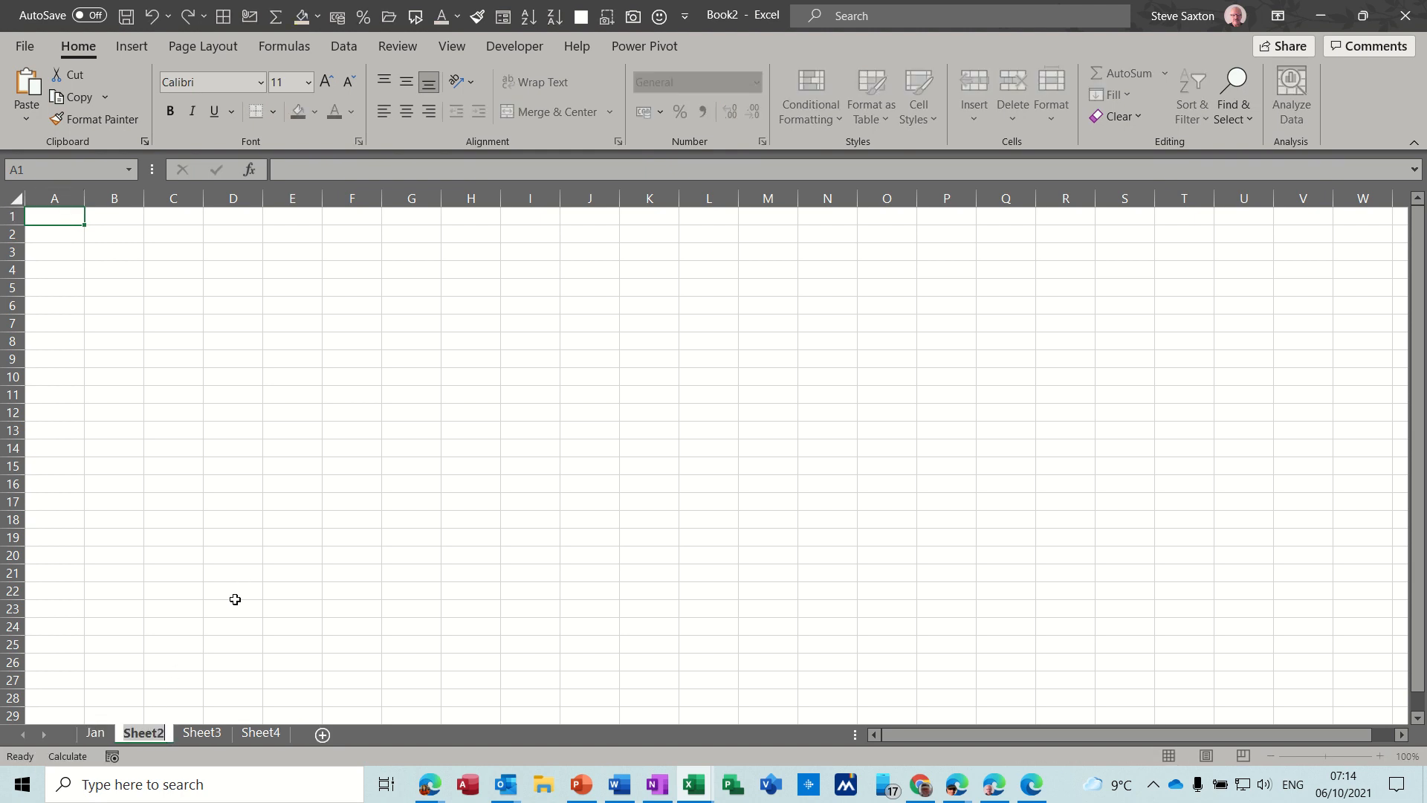
{"action": "type", "text": "Feb"}
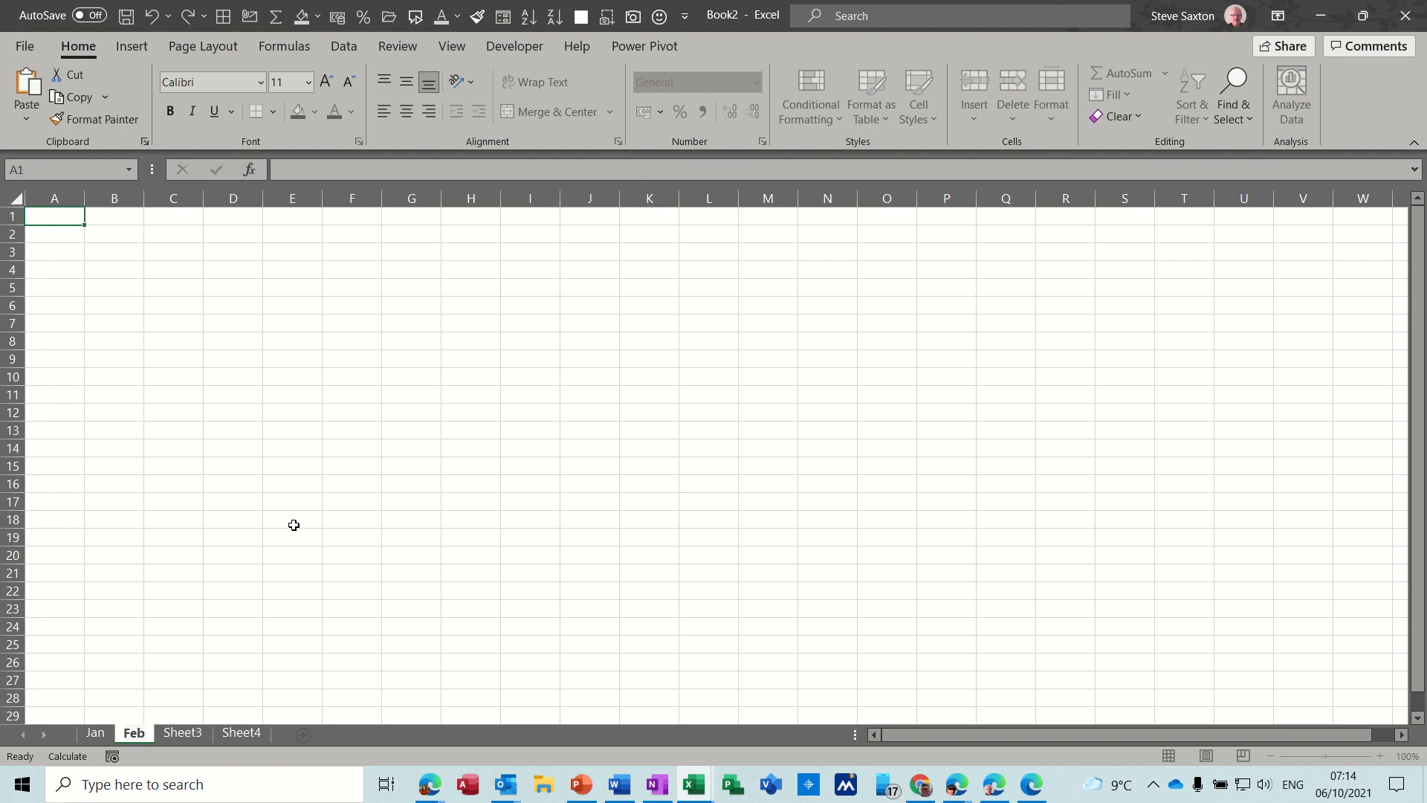
Step: Rename Sheet3 as Mar and Sheet4 as Total
{"action": "left_click", "coordinate": [192, 734]}
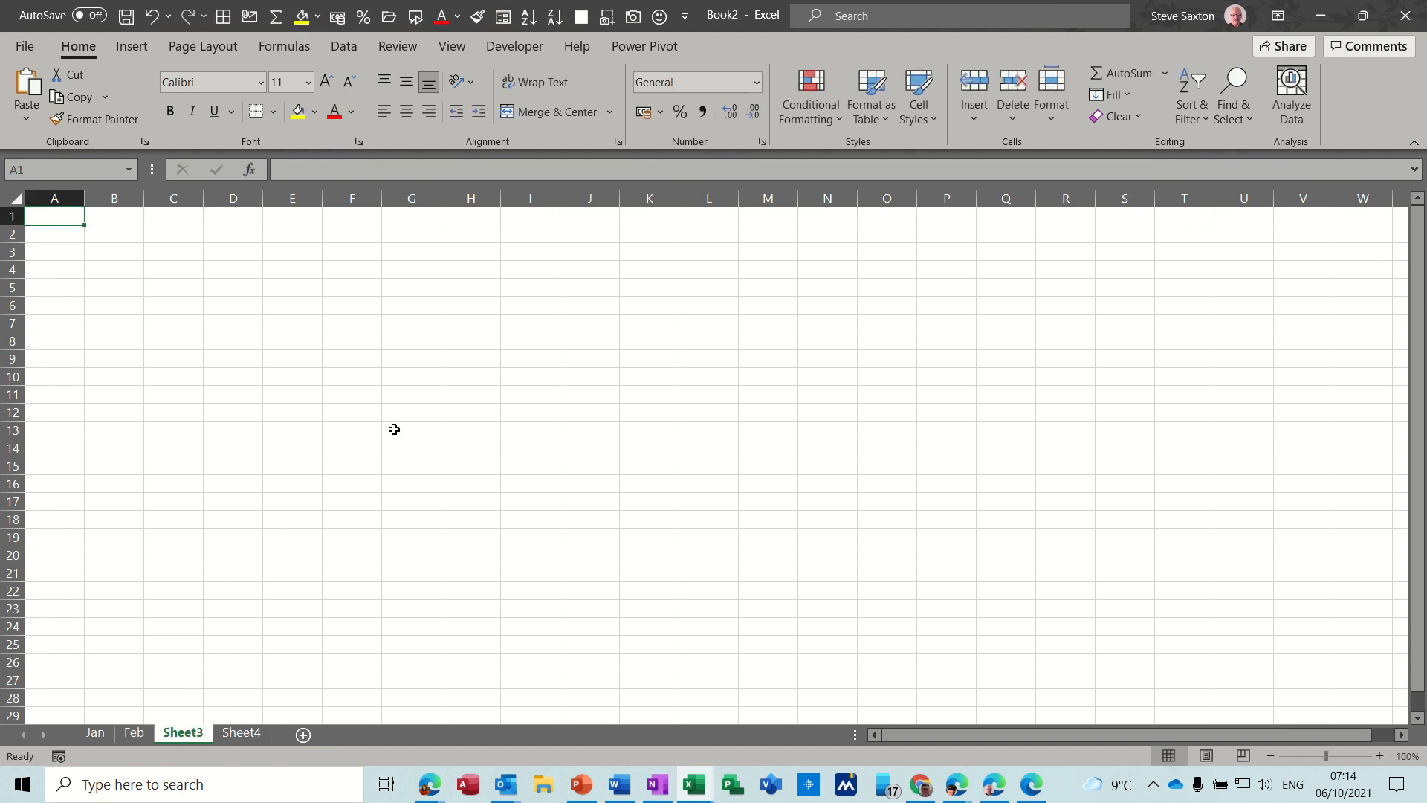
{"action": "double_click", "coordinate": [187, 735]}
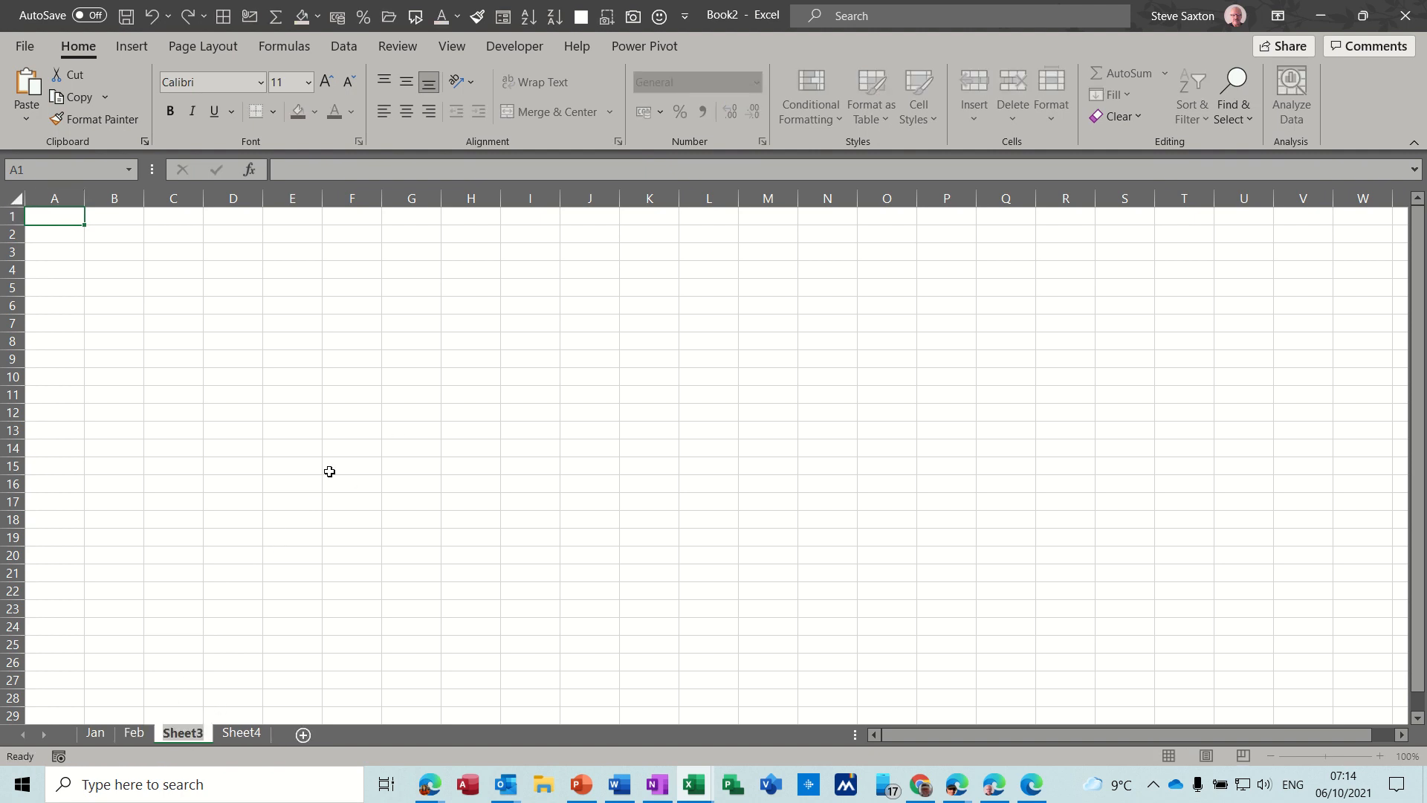
{"action": "type", "text": "Mar"}
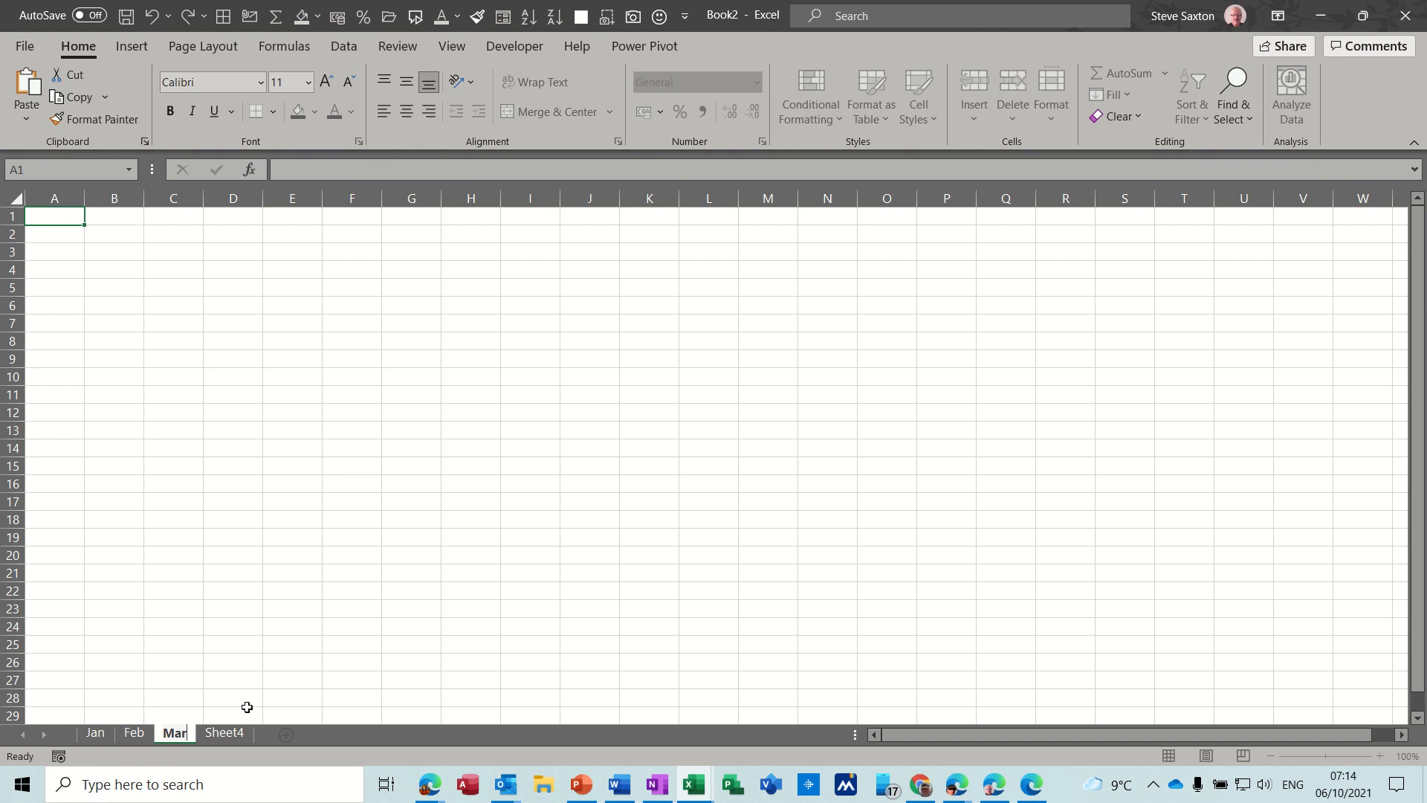
{"action": "double_click", "coordinate": [230, 735]}
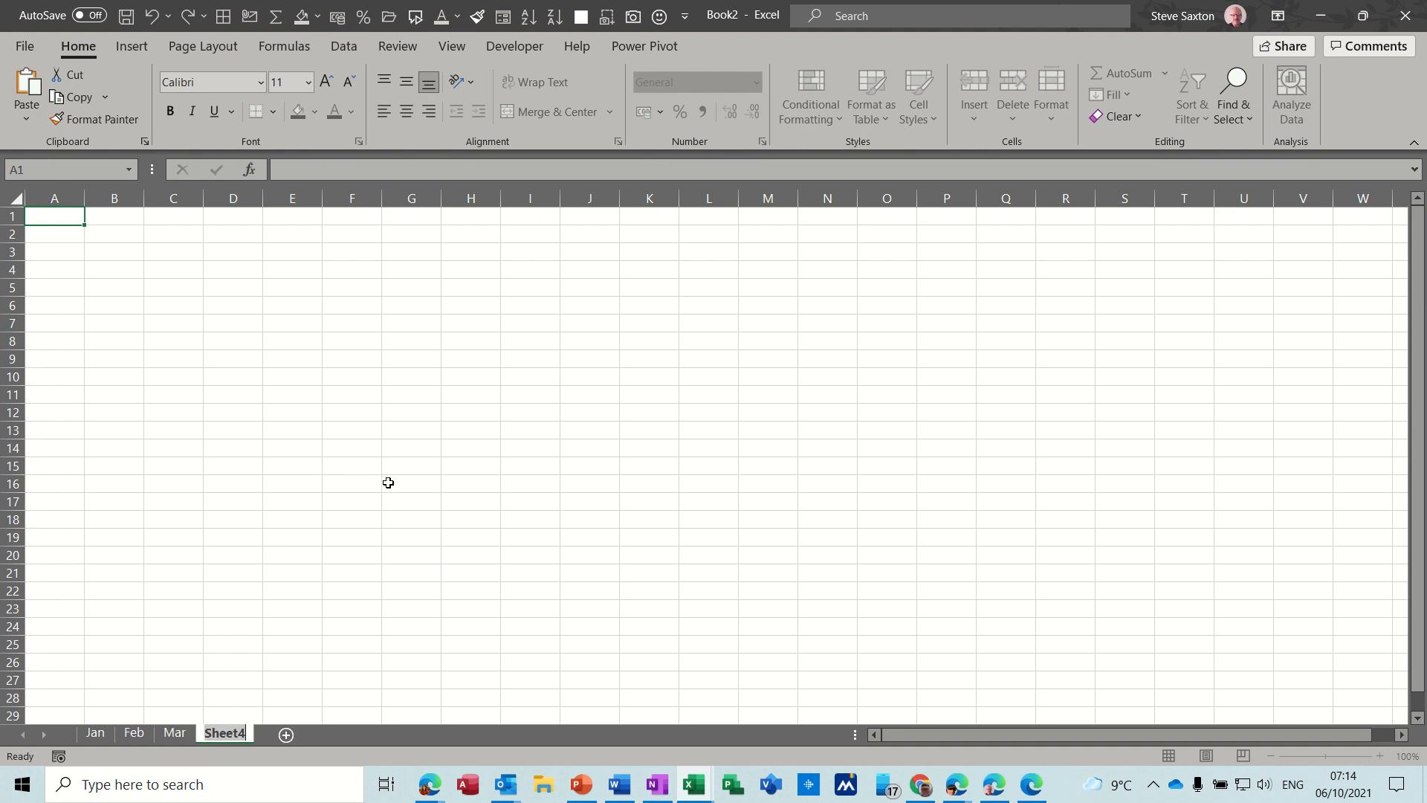
{"action": "type", "text": "Total"}
{"action": "left_click", "coordinate": [173, 623]}
Step: Group the sheets from Jan to Total and enter the headings Week 1 to Week 5 and Total across B2:G2
{"action": "left_click", "coordinate": [93, 735]}
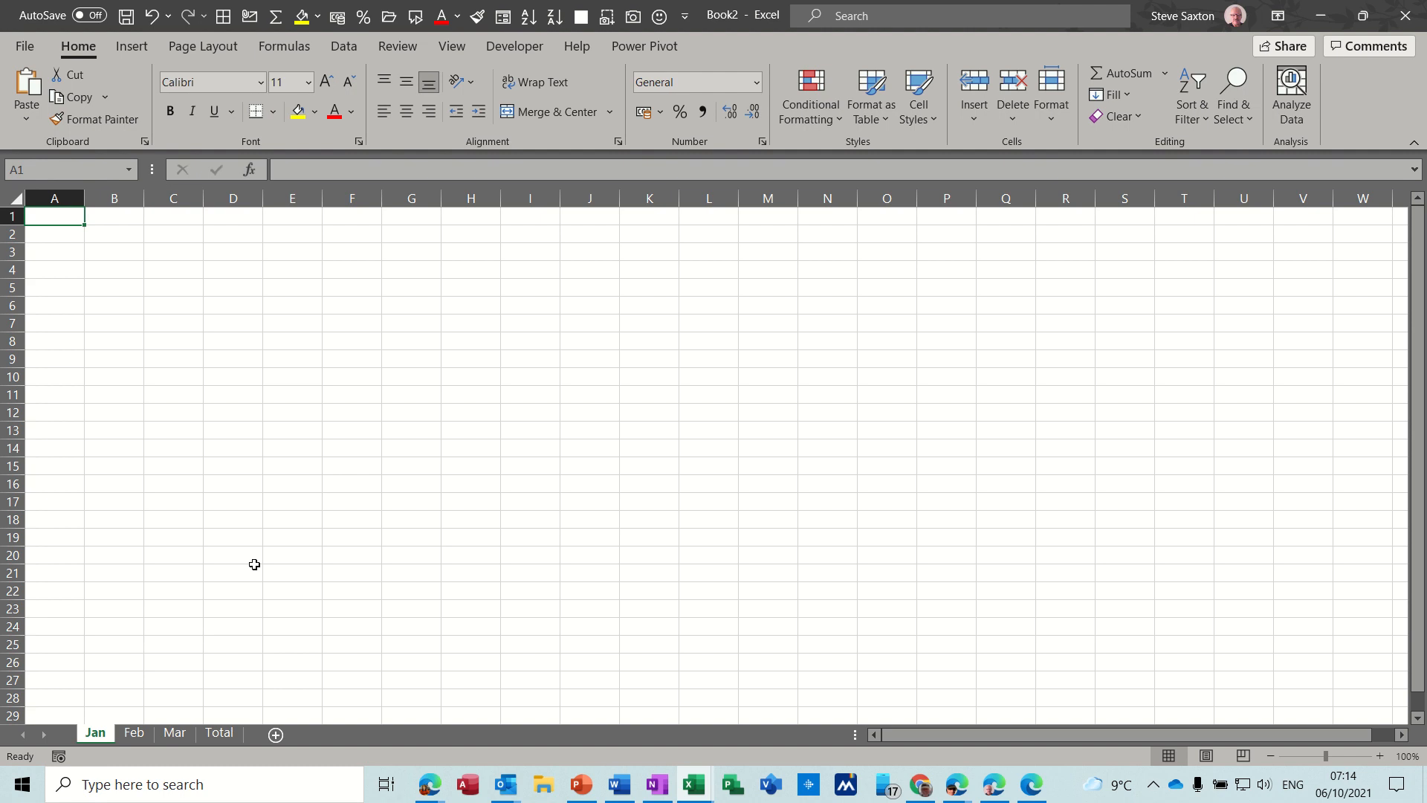
{"action": "left_click", "coordinate": [225, 733], "text": "shift"}
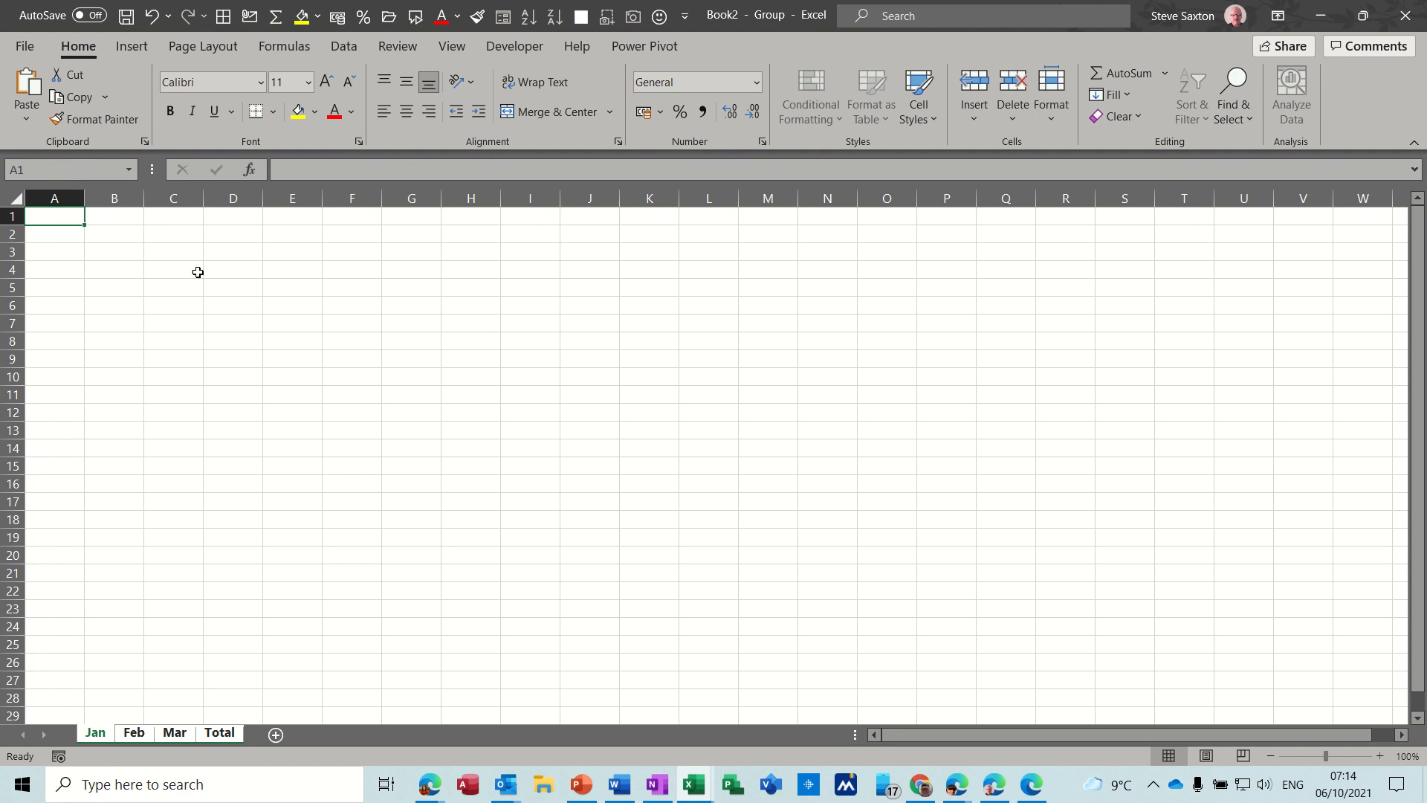
{"action": "left_click", "coordinate": [118, 236]}
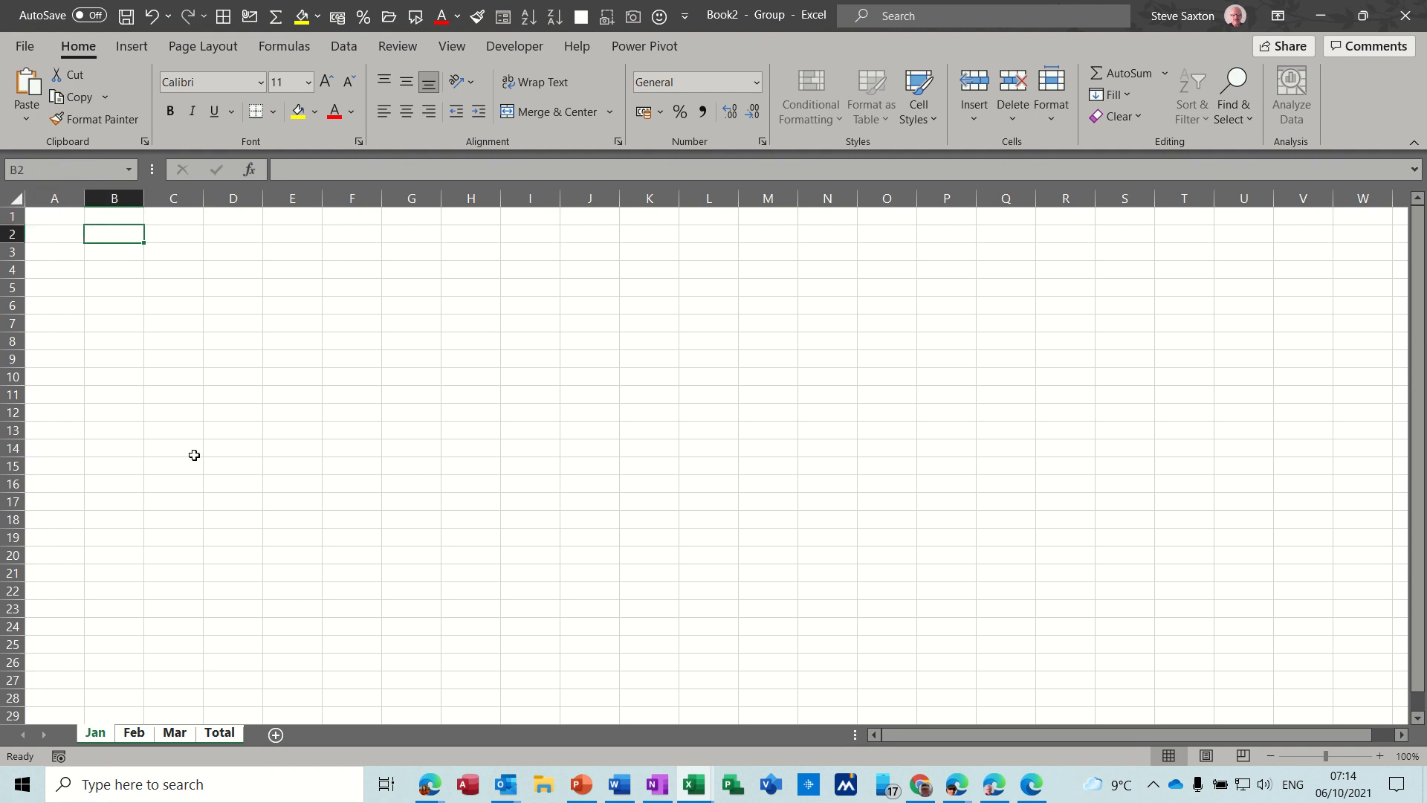
{"action": "type", "text": "Mon"}
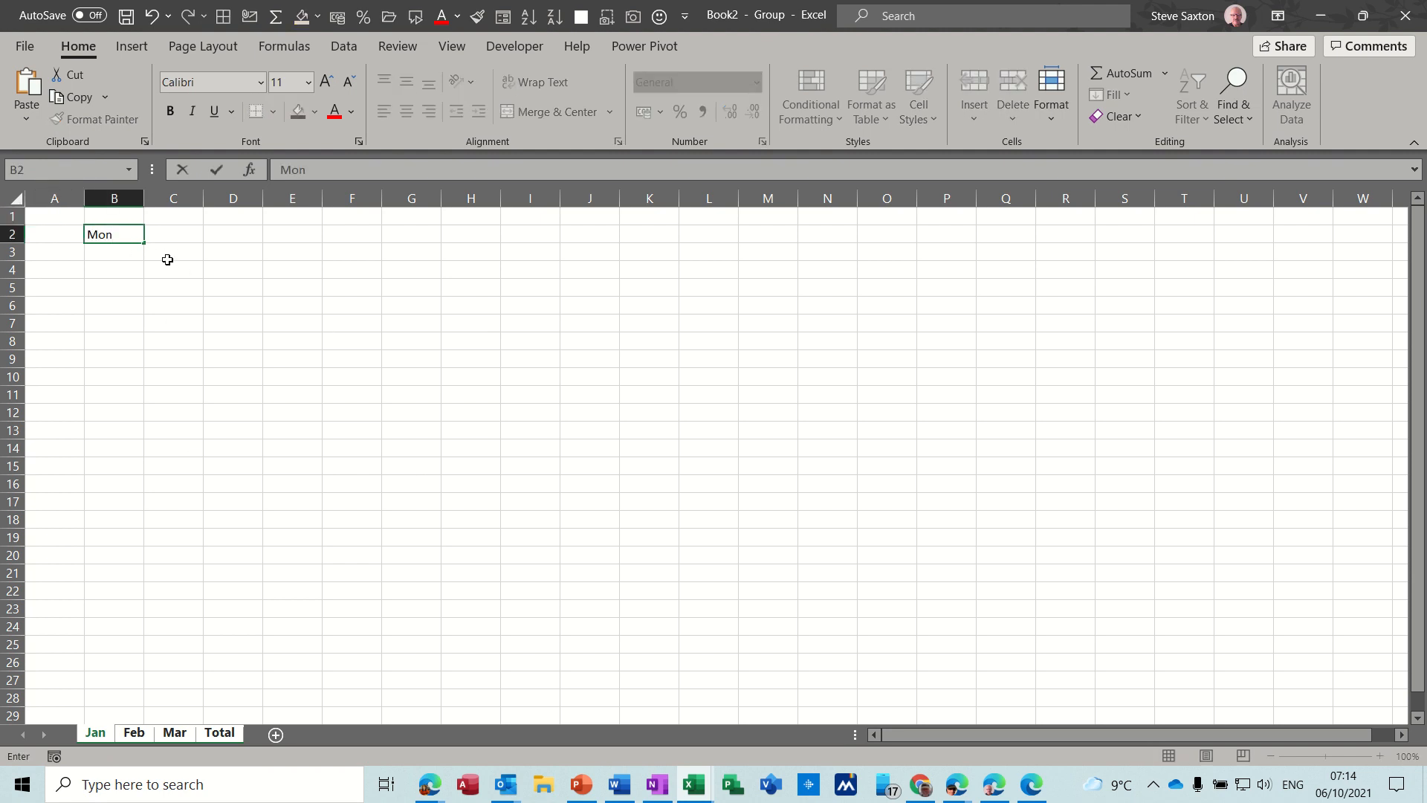
{"action": "mouse_move", "coordinate": [146, 243]}
{"action": "left_mouse_down"}
{"action": "mouse_move", "coordinate": [429, 254]}
{"action": "mouse_move", "coordinate": [120, 251]}
{"action": "left_mouse_up"}
{"action": "type", "text": "Week 1"}
{"action": "left_click_drag", "start_coordinate": [147, 245], "coordinate": [395, 248]}
{"action": "left_click", "coordinate": [411, 234]}
{"action": "type", "text": "Total"}
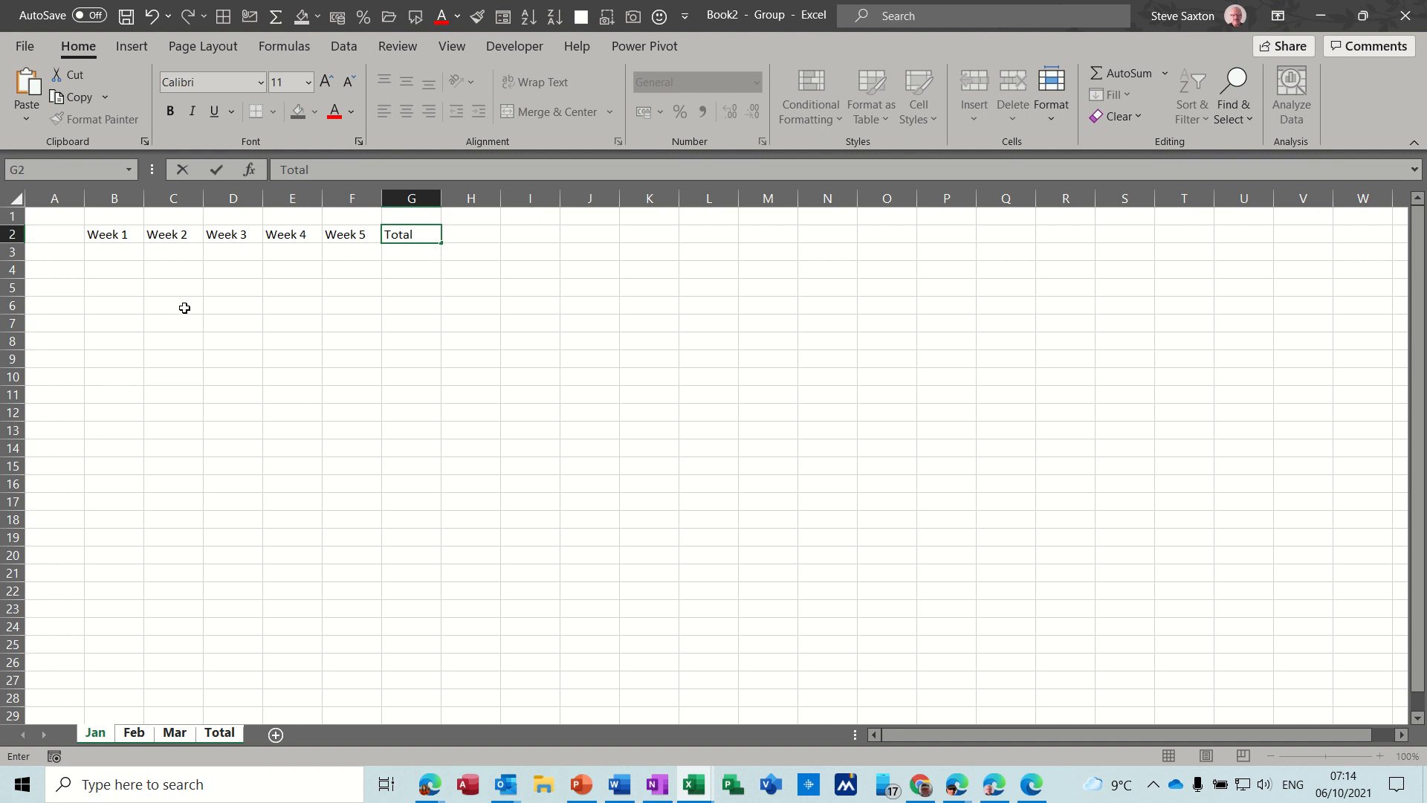
Step: Fill A3:A7 with the list Car, Gas, Water, Tax, Food, and enter Total in A8
{"action": "left_click", "coordinate": [64, 250]}
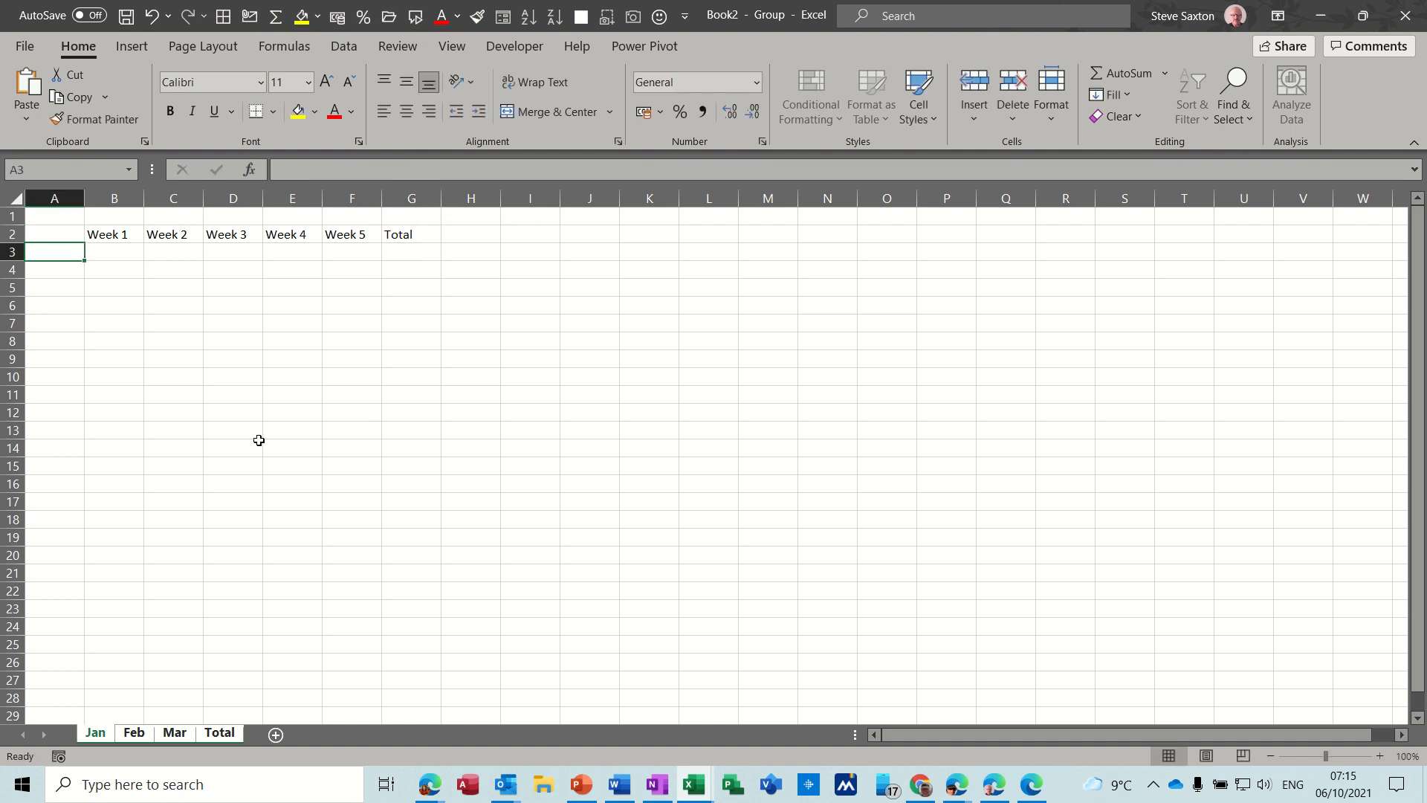
{"action": "type", "text": "C"}
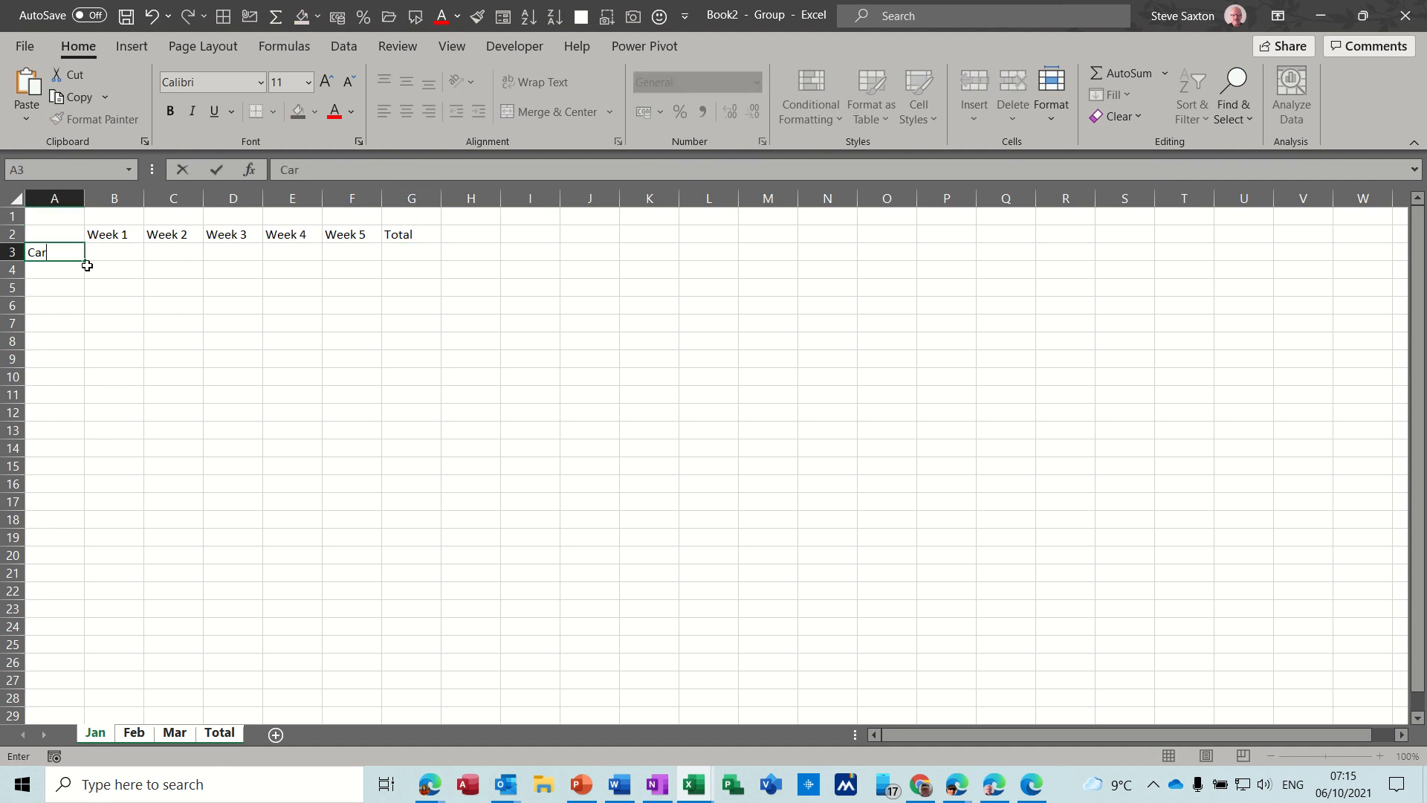
{"action": "type", "text": "ar"}
{"action": "left_click_drag", "start_coordinate": [86, 264], "coordinate": [82, 339]}
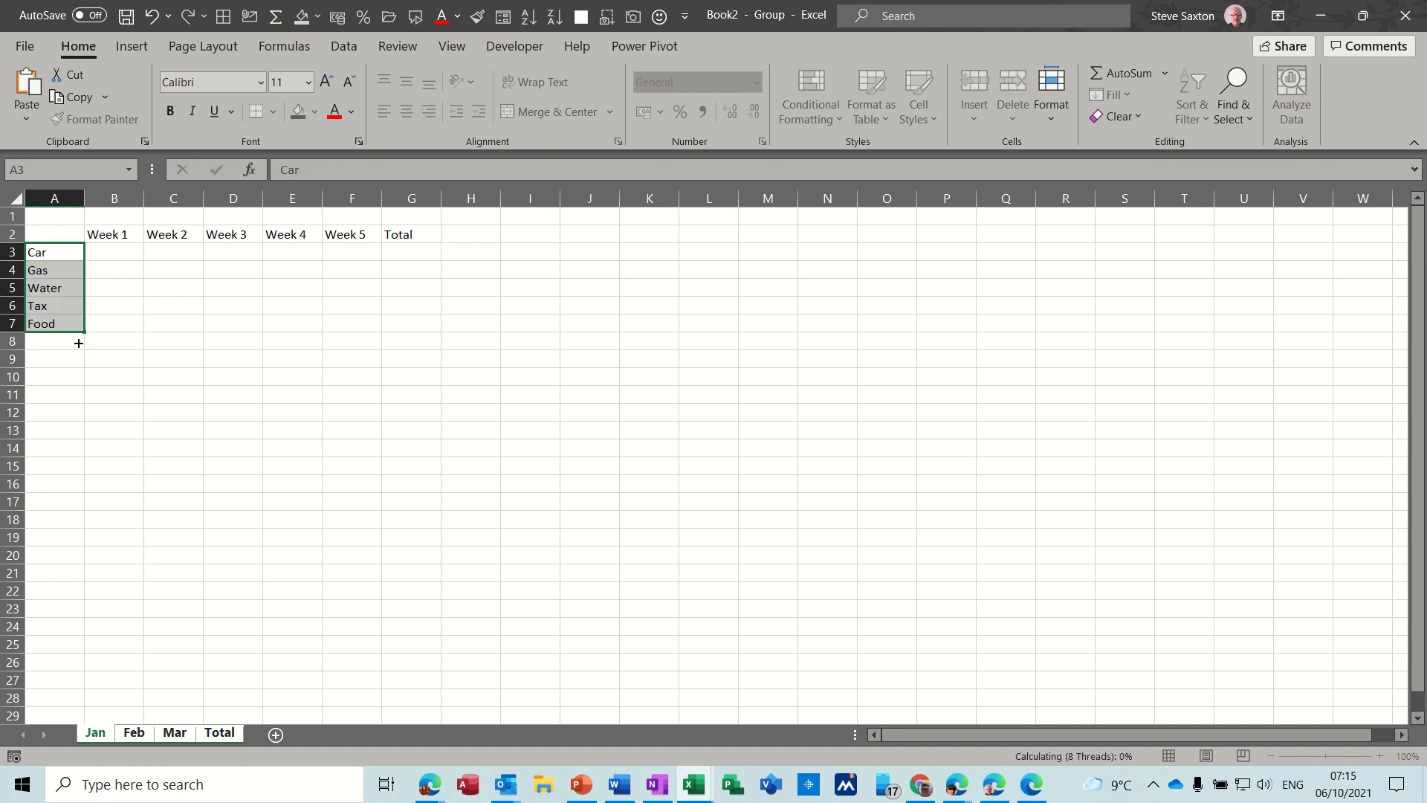
{"action": "left_click", "coordinate": [54, 341]}
{"action": "type", "text": "Total"}
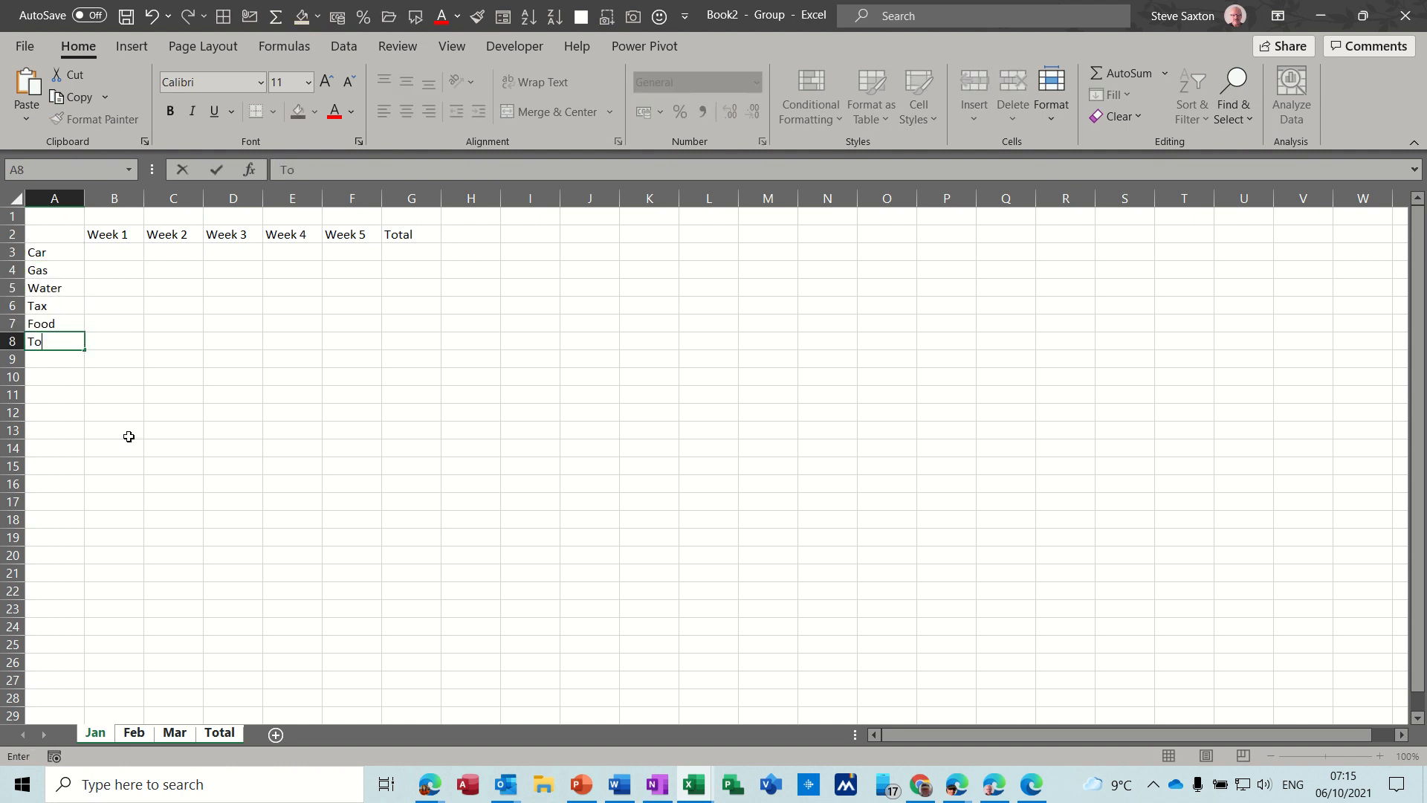
{"action": "left_click", "coordinate": [104, 344]}
Step: Enter the title Weekly Budget in A1 and merge and center it across A1:G1
{"action": "left_click", "coordinate": [57, 216]}
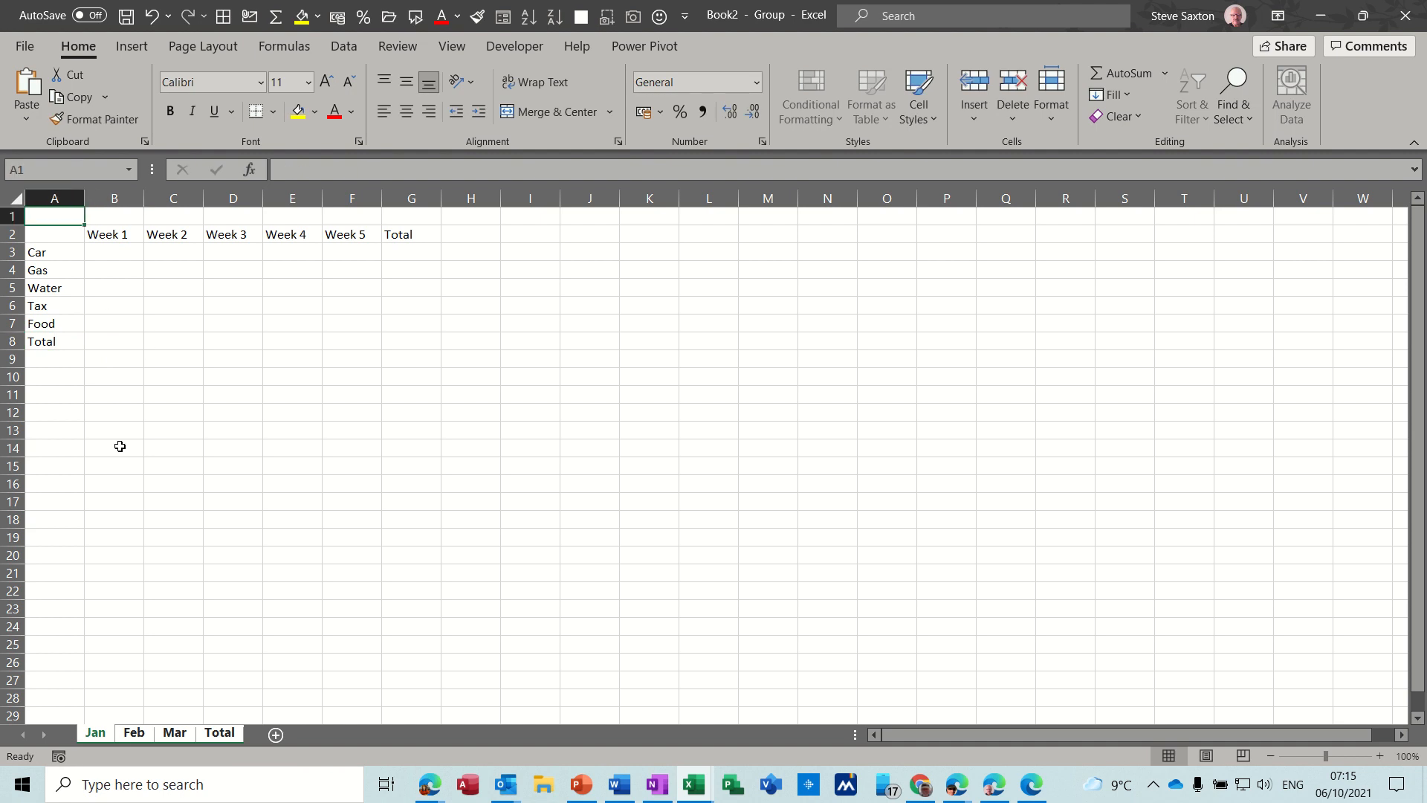
{"action": "type", "text": "Weekly B"}
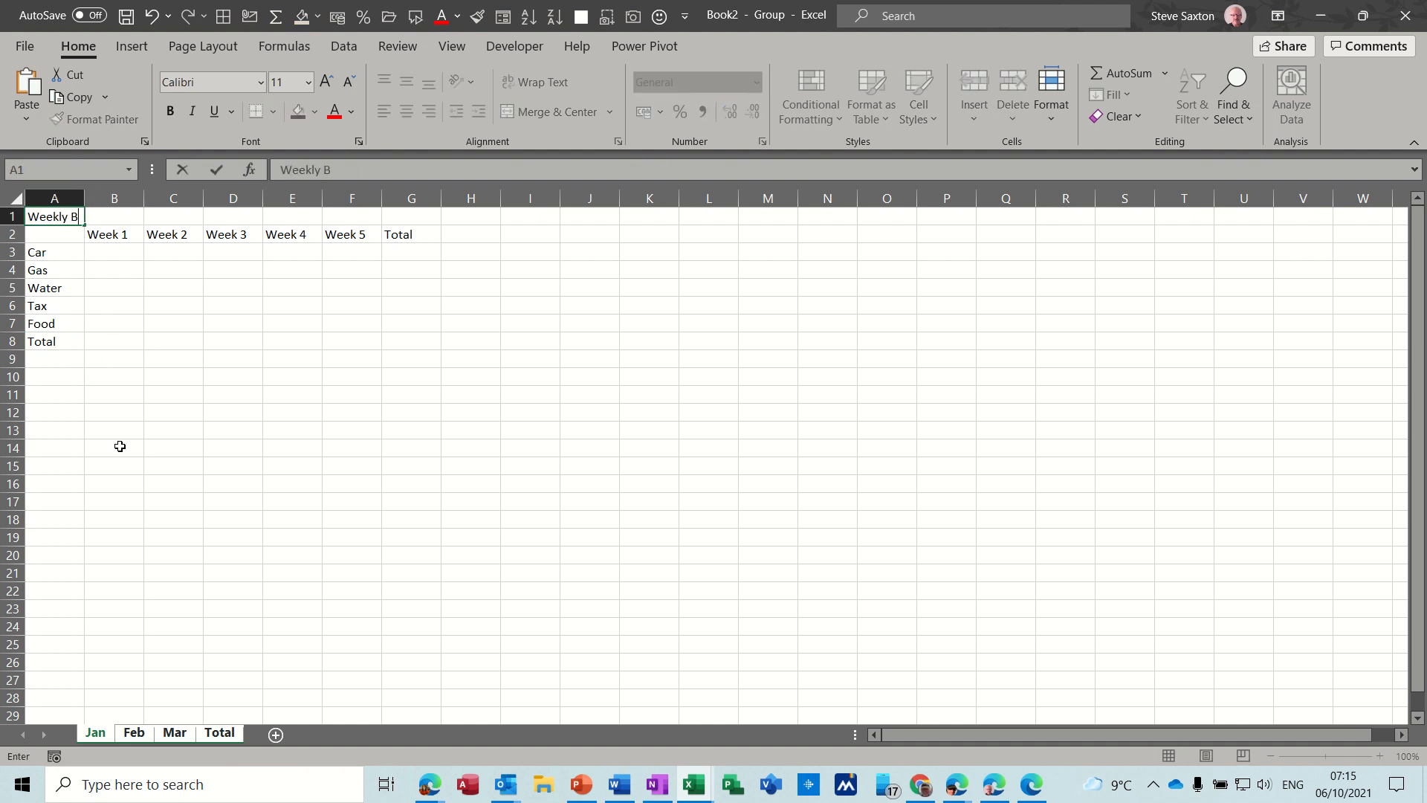
{"action": "type", "text": "udget"}
{"action": "left_click", "coordinate": [120, 446]}
{"action": "left_click_drag", "start_coordinate": [59, 217], "coordinate": [389, 212]}
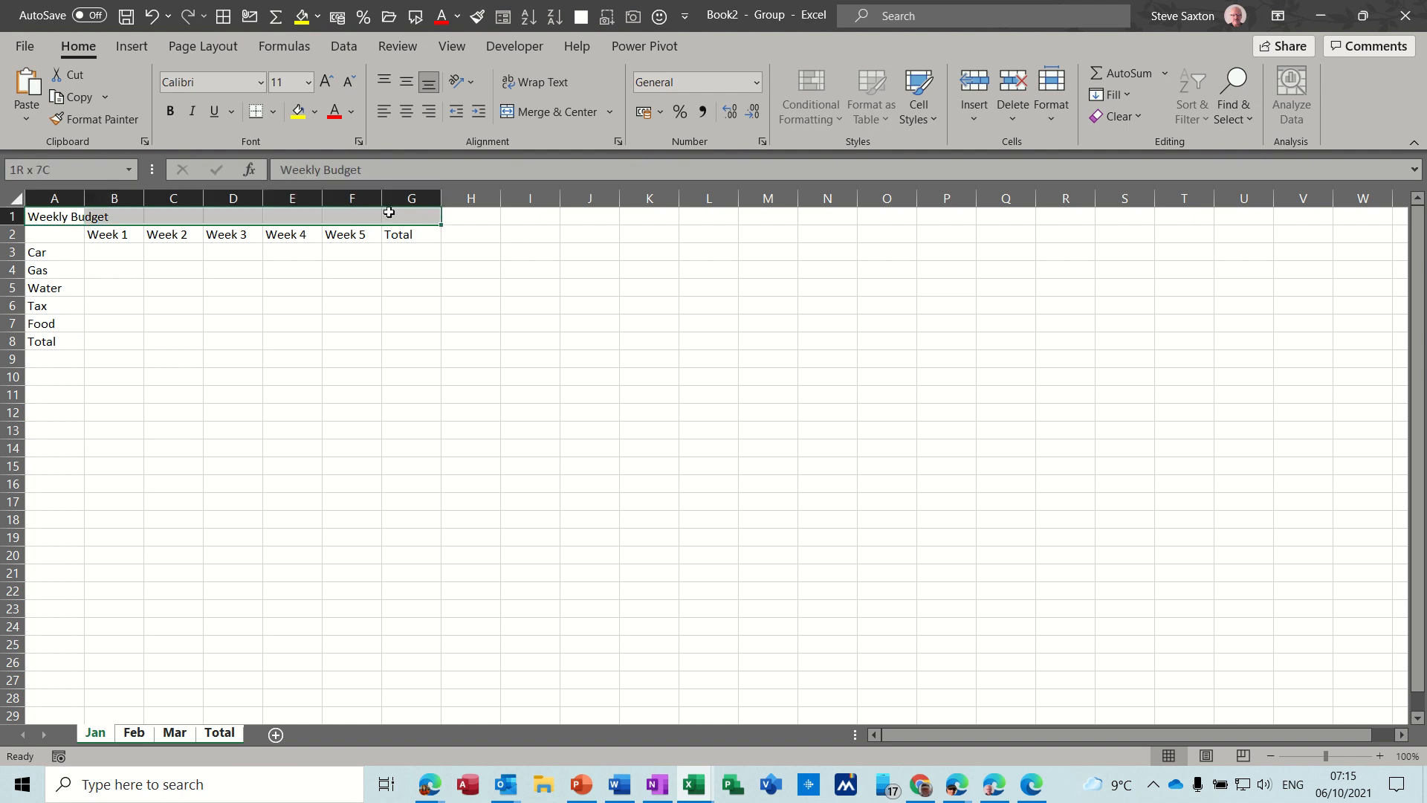
{"action": "left_click", "coordinate": [543, 111]}
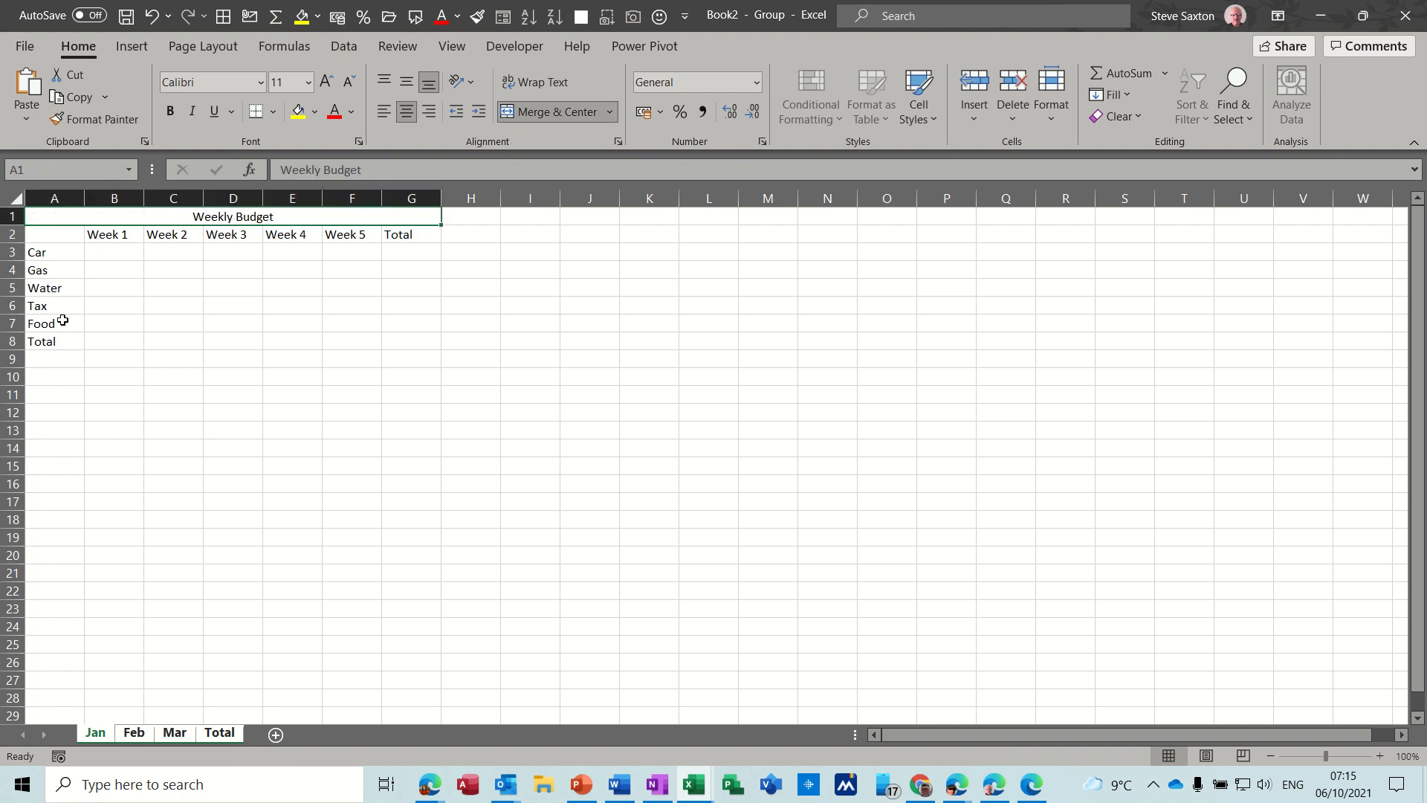
Step: Apply all borders to the whole budget table, A1:G8
{"action": "left_click_drag", "start_coordinate": [61, 215], "coordinate": [208, 338]}
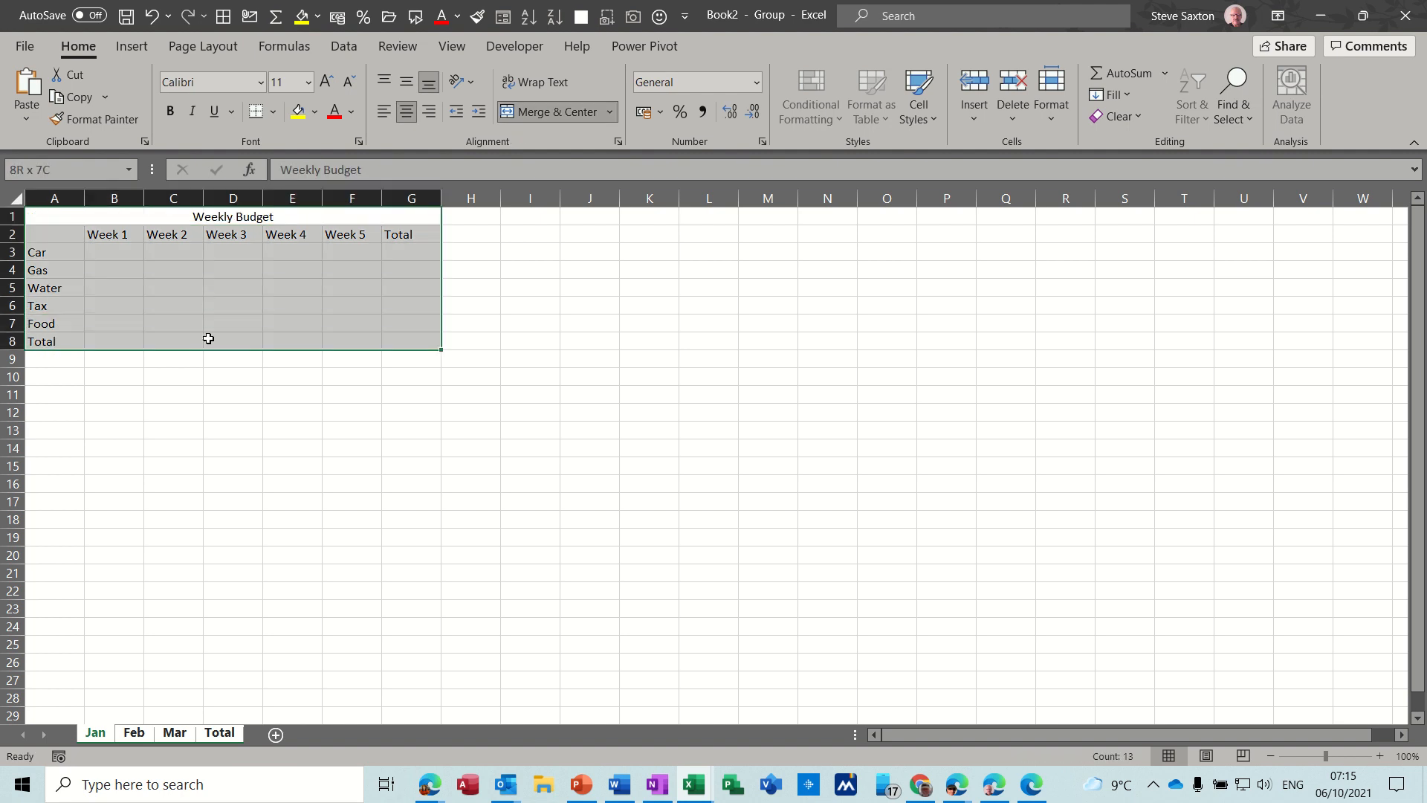
{"action": "left_click", "coordinate": [275, 113]}
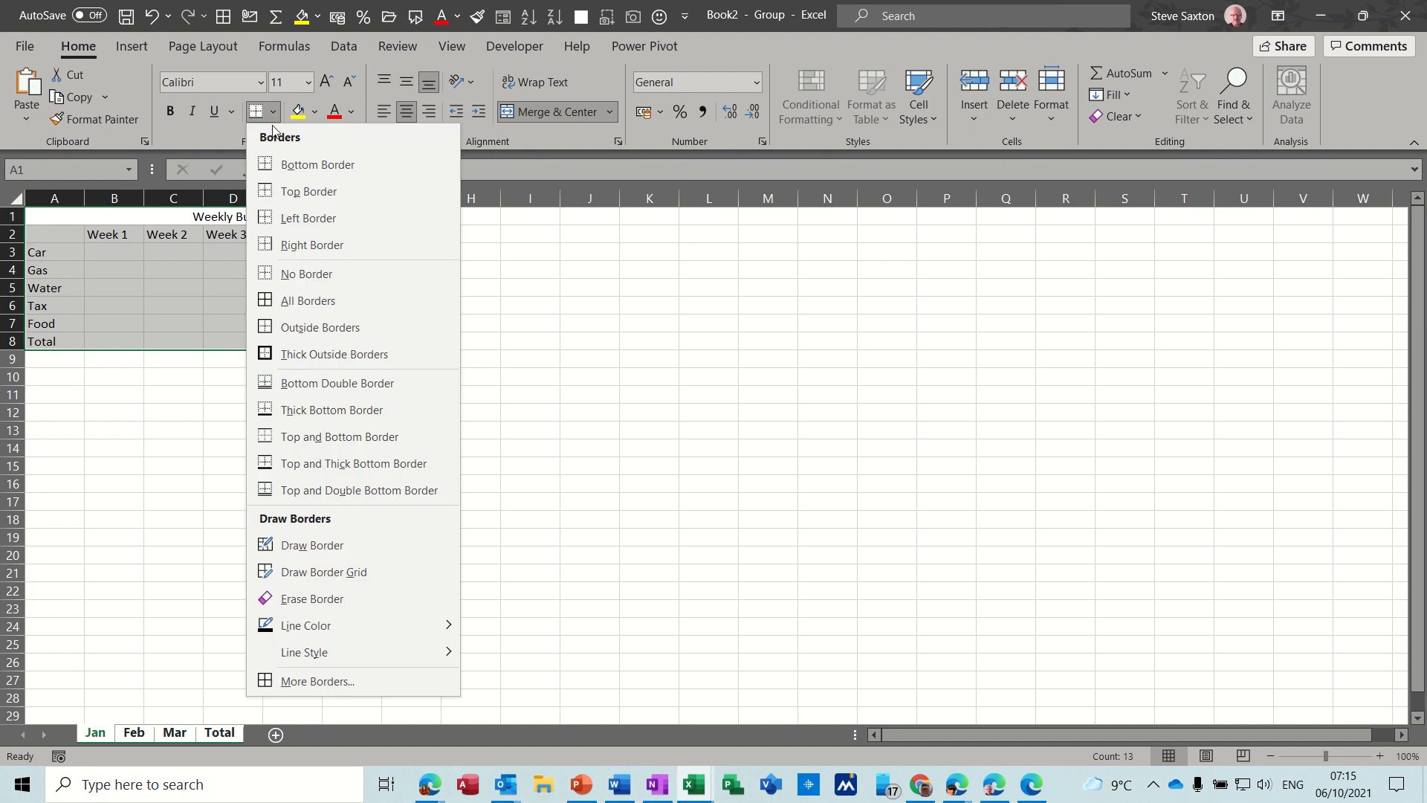
{"action": "left_click", "coordinate": [287, 301]}
Step: Sum B3:B7 in B8 and fill the formula across the Total row to G8
{"action": "left_click", "coordinate": [110, 342]}
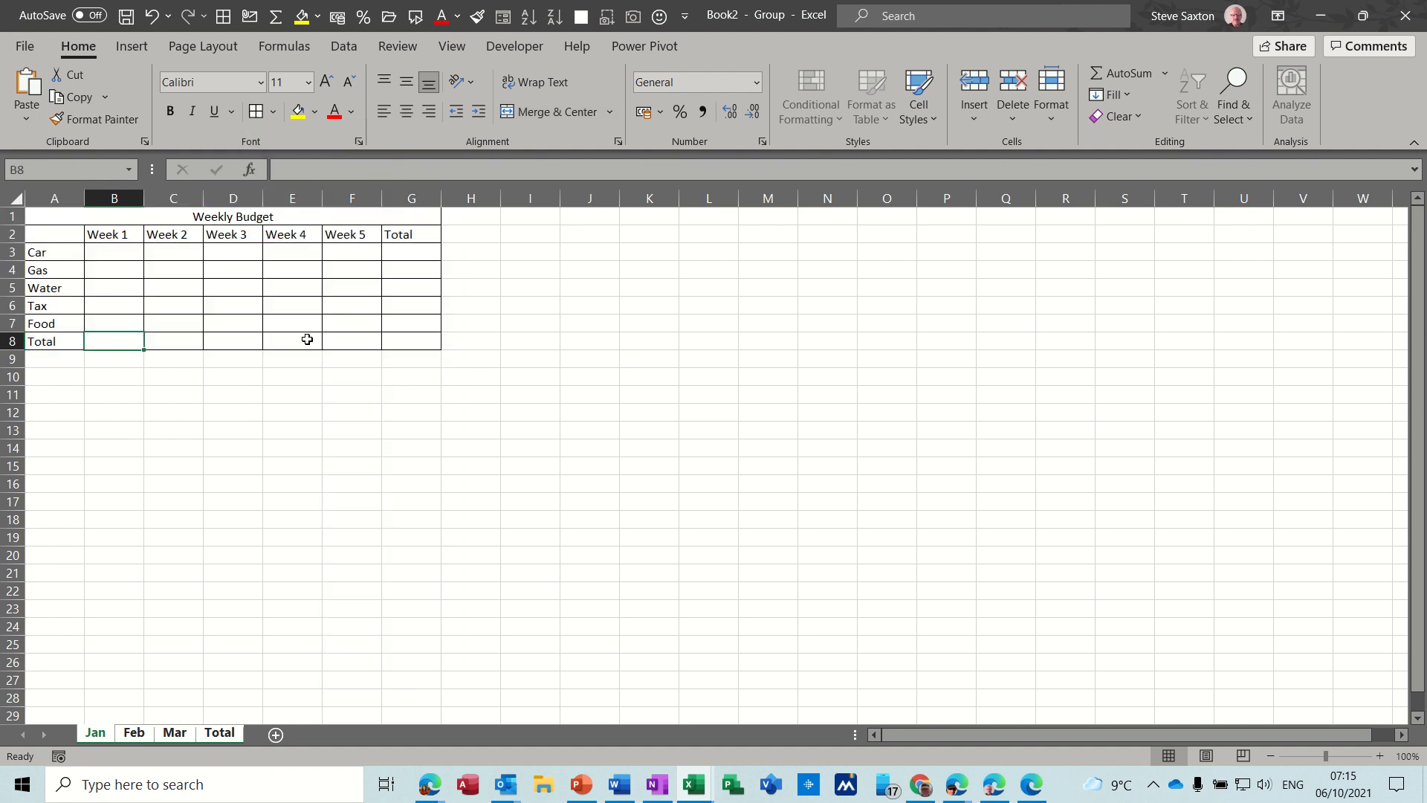
{"action": "left_click", "coordinate": [275, 16]}
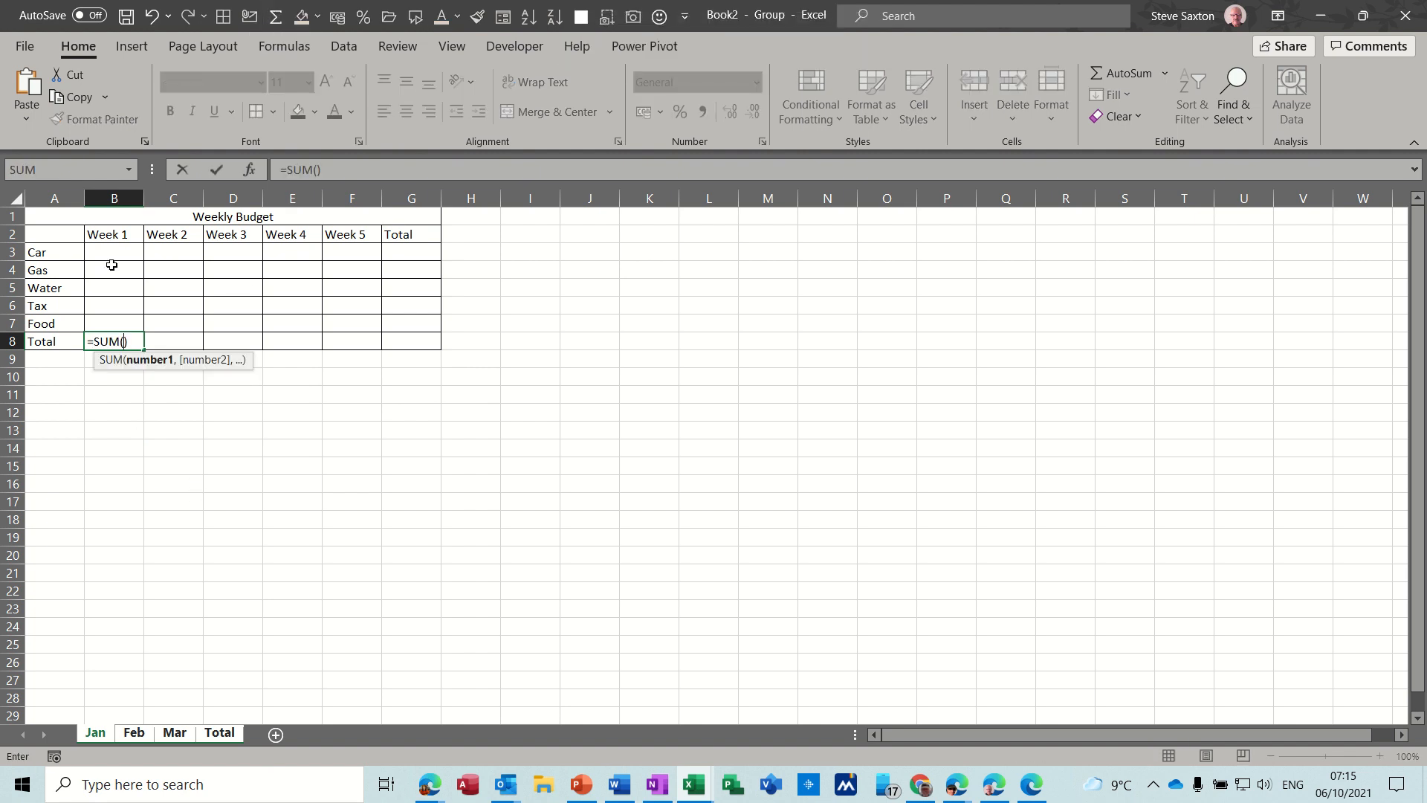
{"action": "left_click_drag", "start_coordinate": [110, 255], "coordinate": [114, 322]}
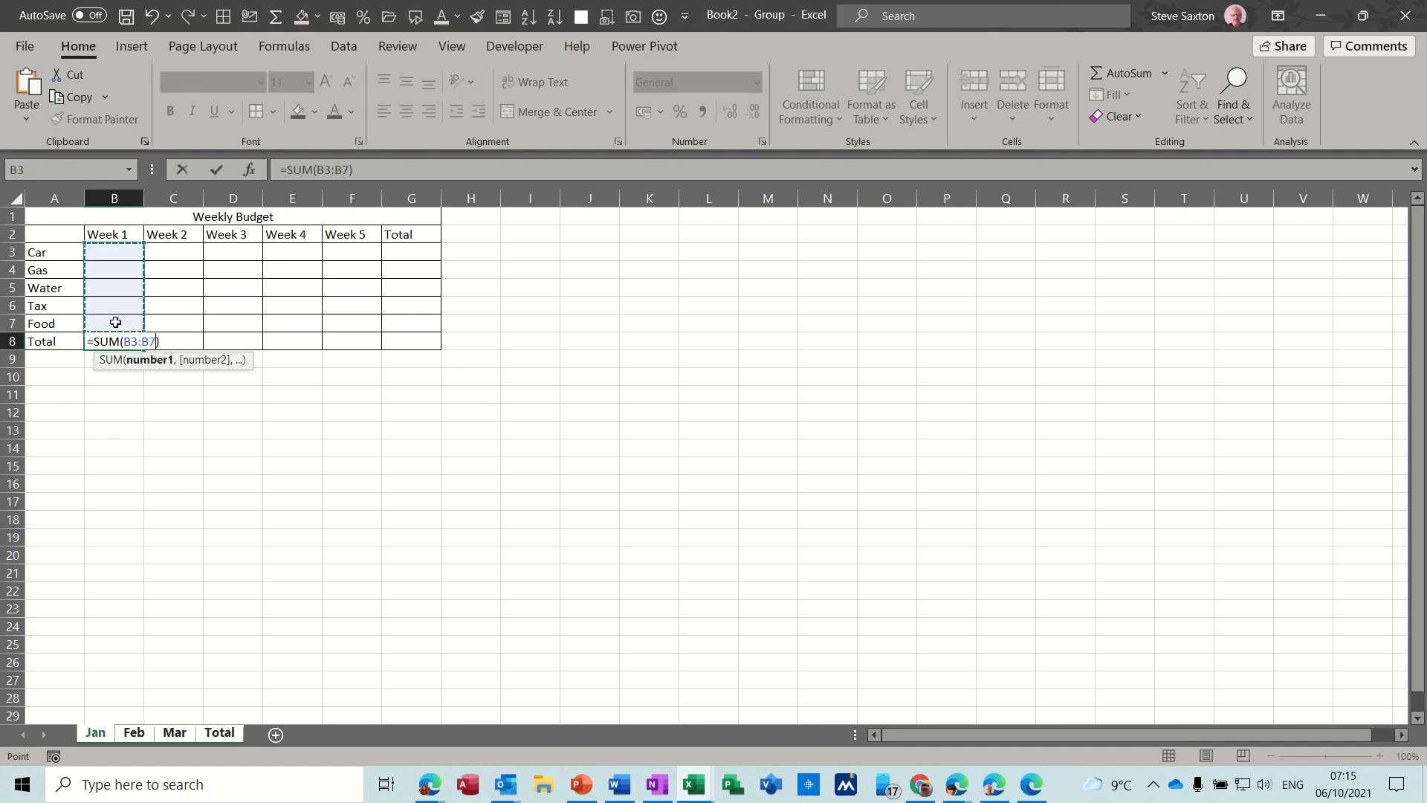
{"action": "left_click", "coordinate": [216, 170]}
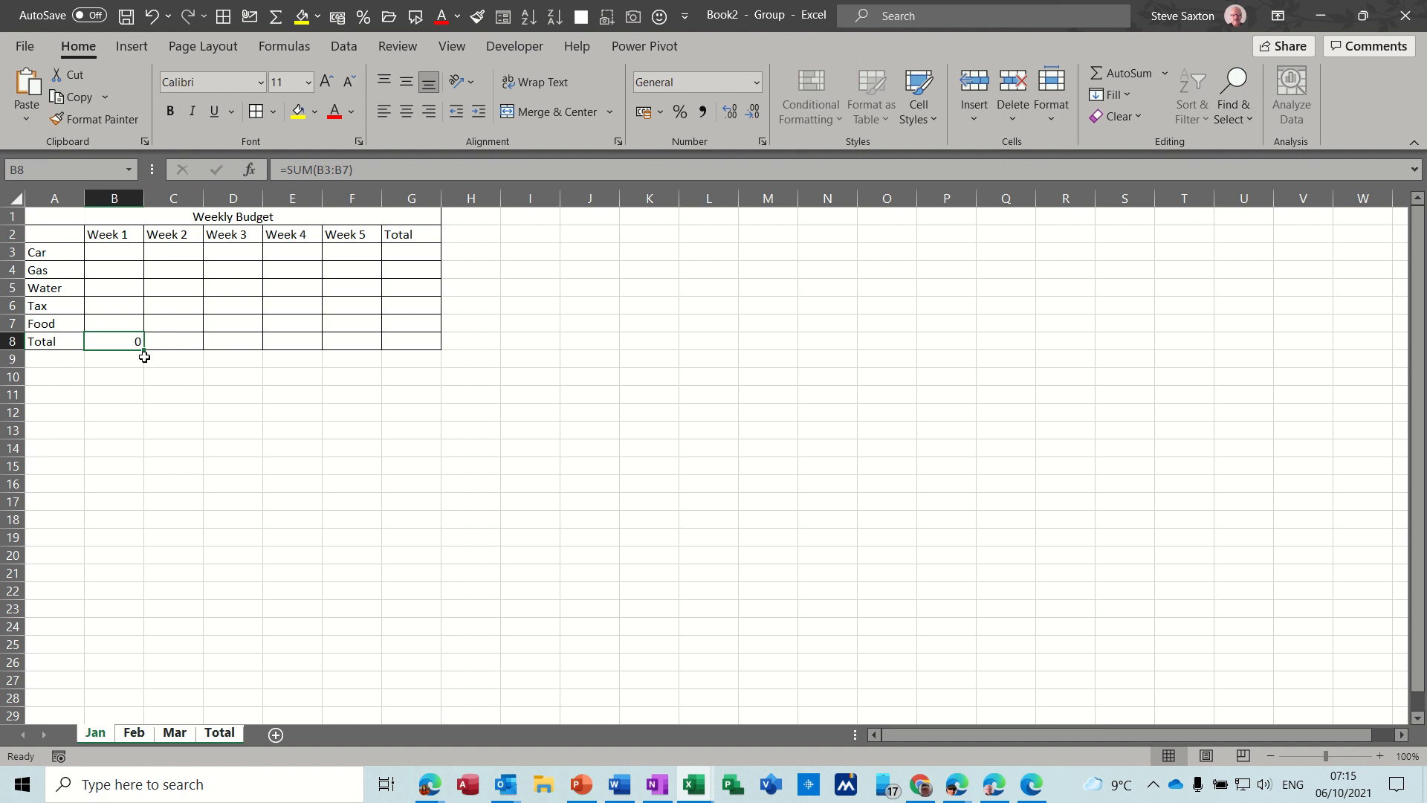
{"action": "left_click_drag", "start_coordinate": [142, 348], "coordinate": [417, 350]}
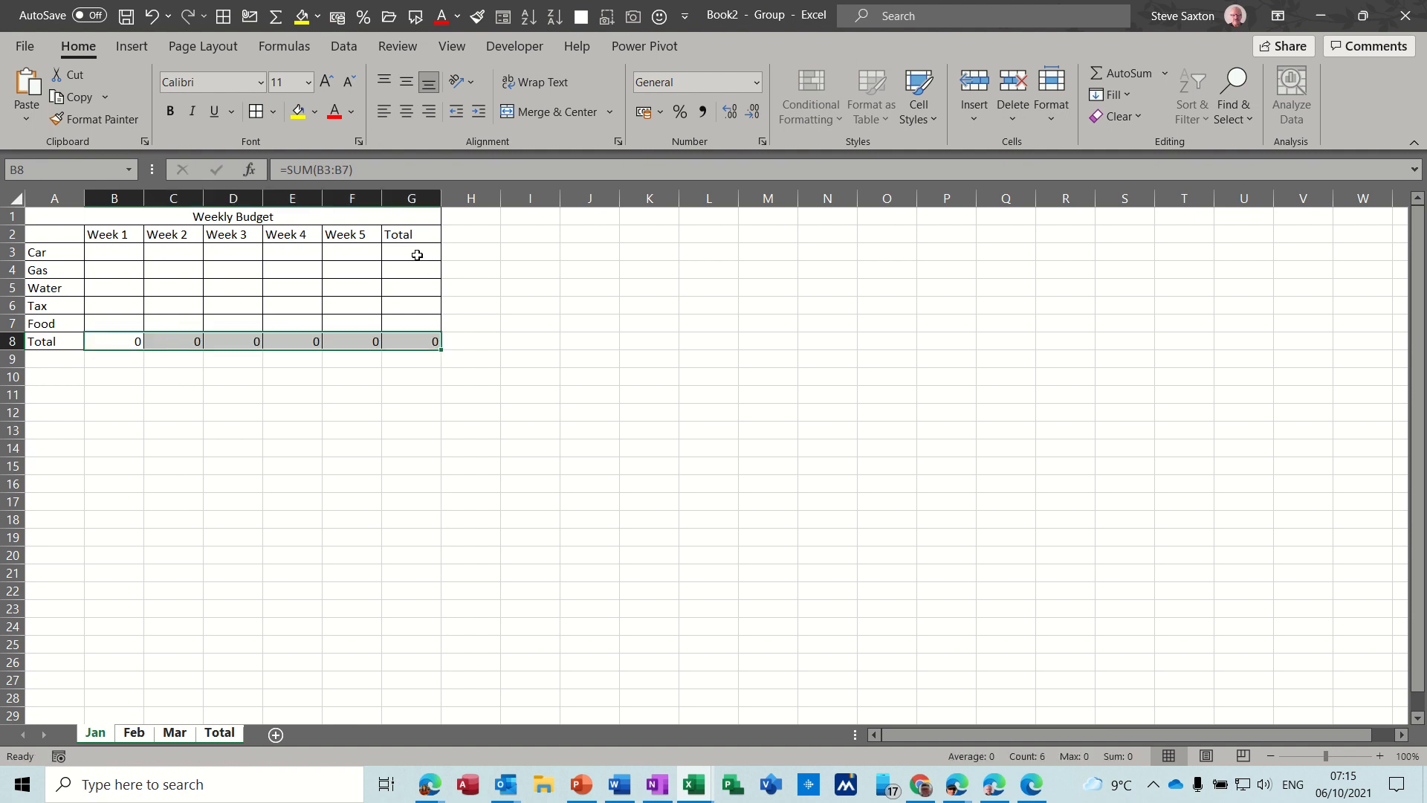
Step: Sum B3:F3 in G3 and fill the formula down the Total column to G7
{"action": "left_click", "coordinate": [417, 255]}
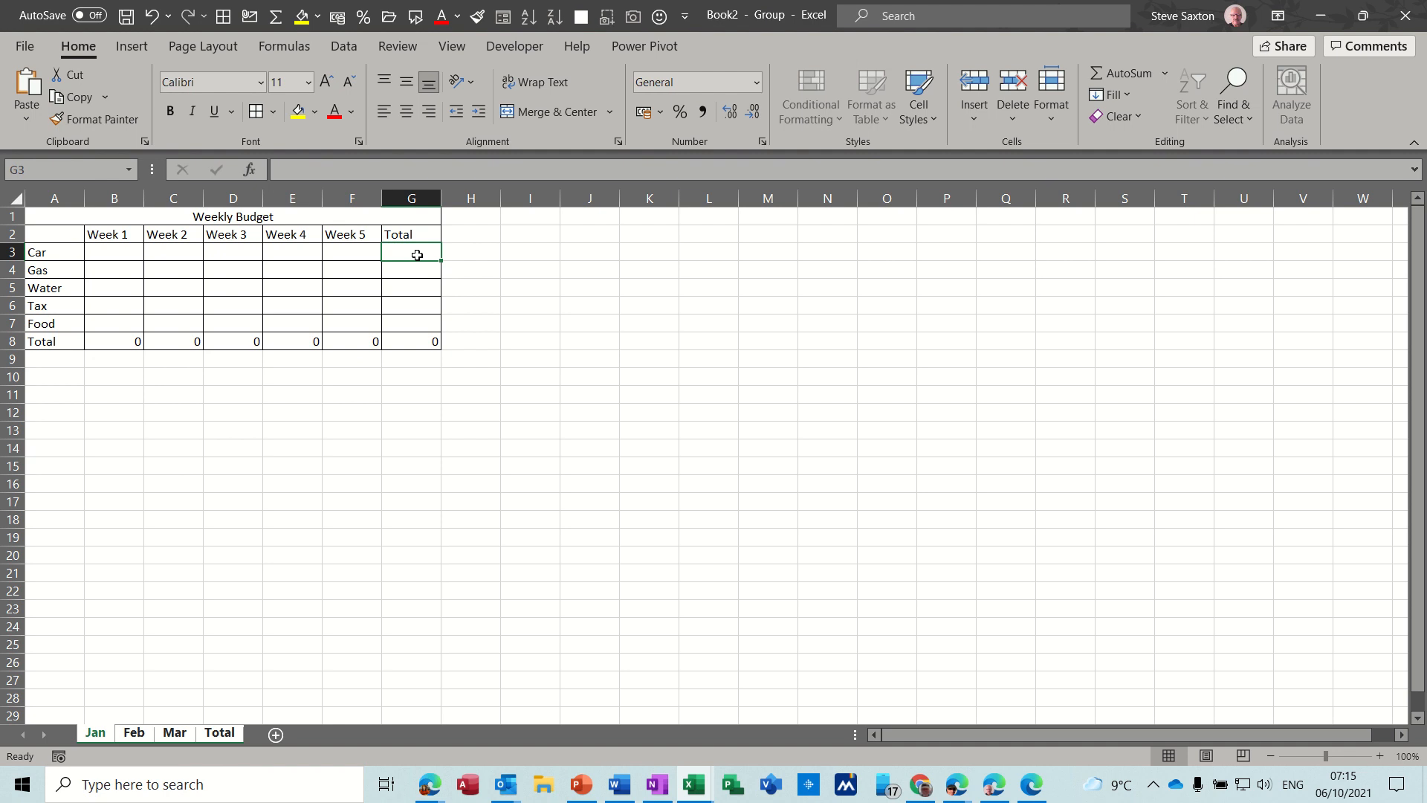
{"action": "key", "text": "alt+equal"}
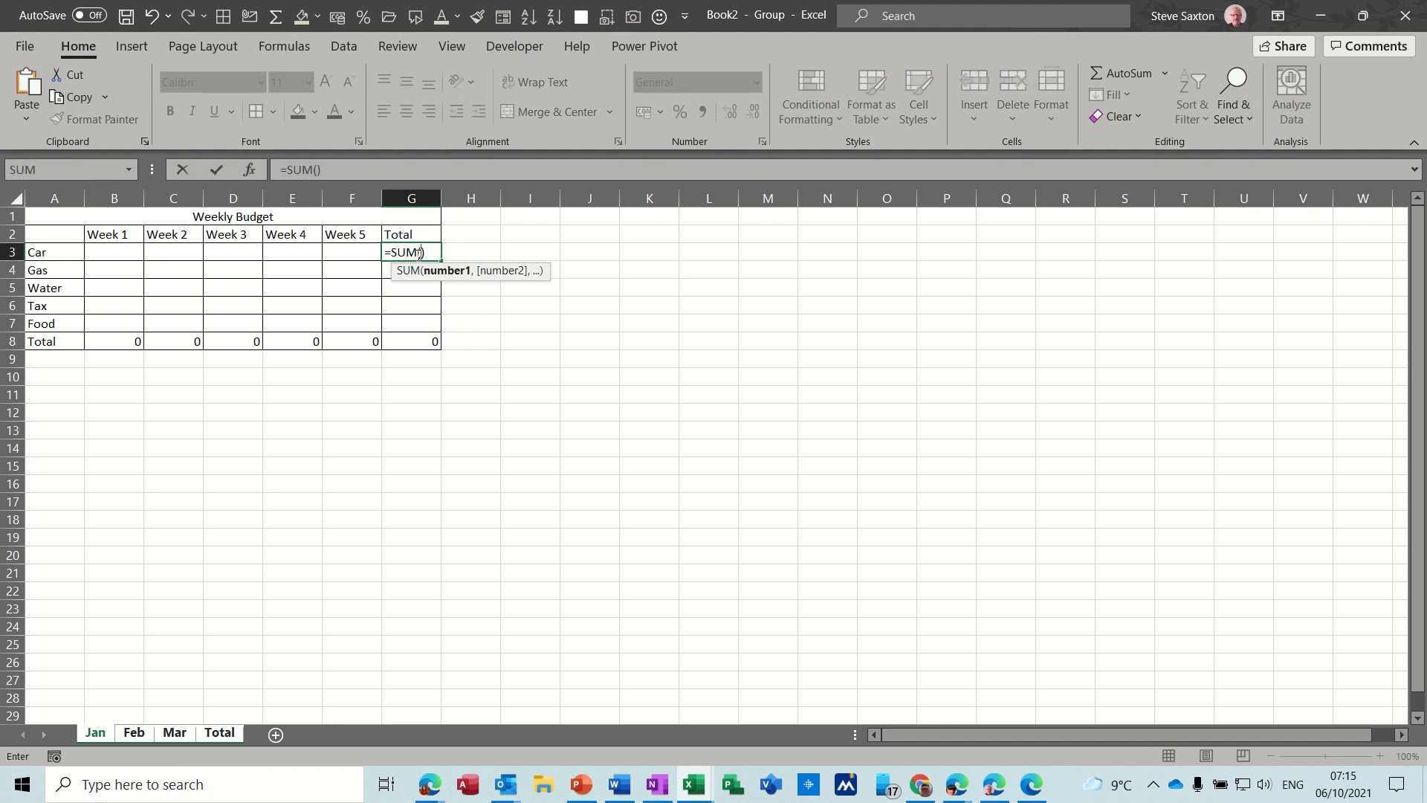
{"action": "left_click_drag", "start_coordinate": [123, 255], "coordinate": [330, 257]}
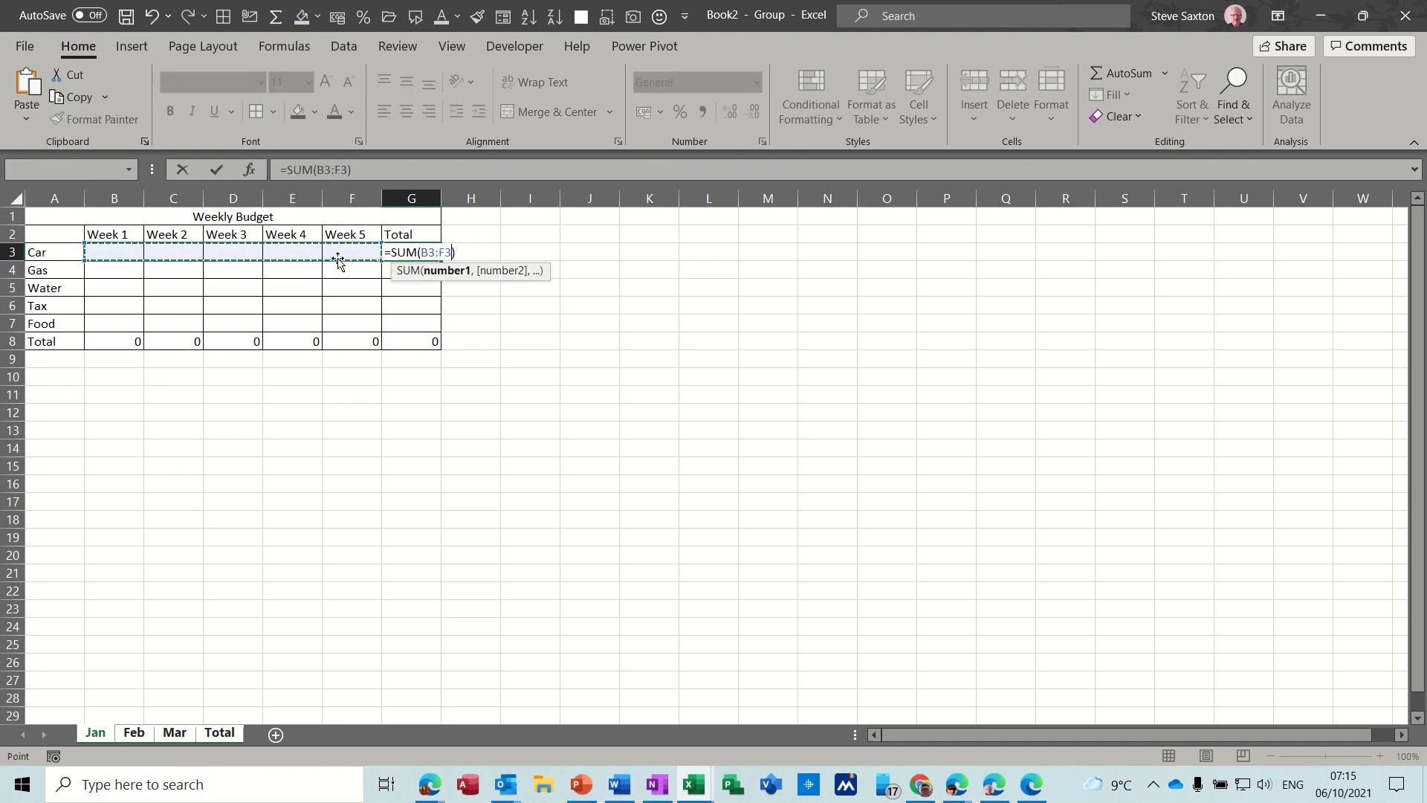
{"action": "left_click", "coordinate": [212, 168]}
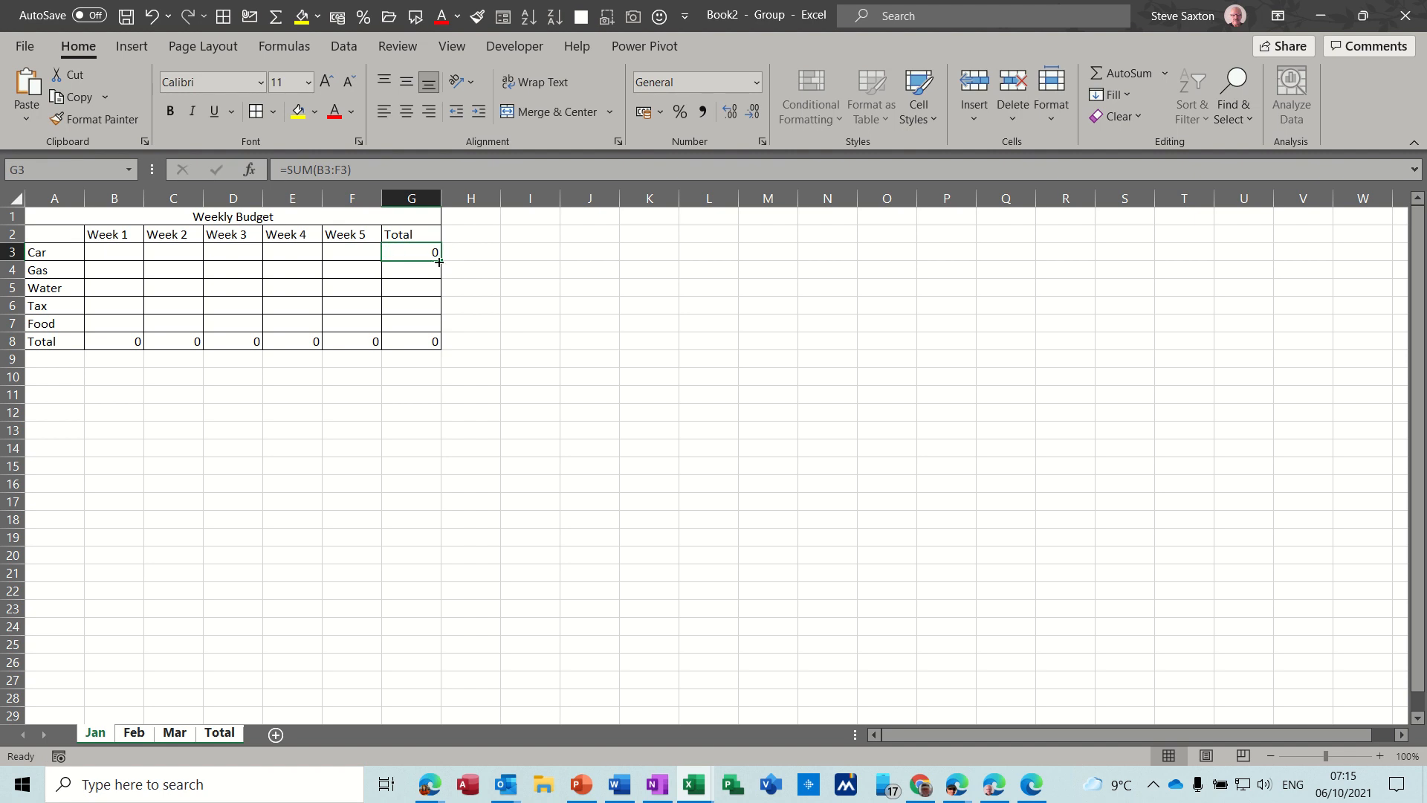
{"action": "left_click_drag", "start_coordinate": [439, 263], "coordinate": [439, 331]}
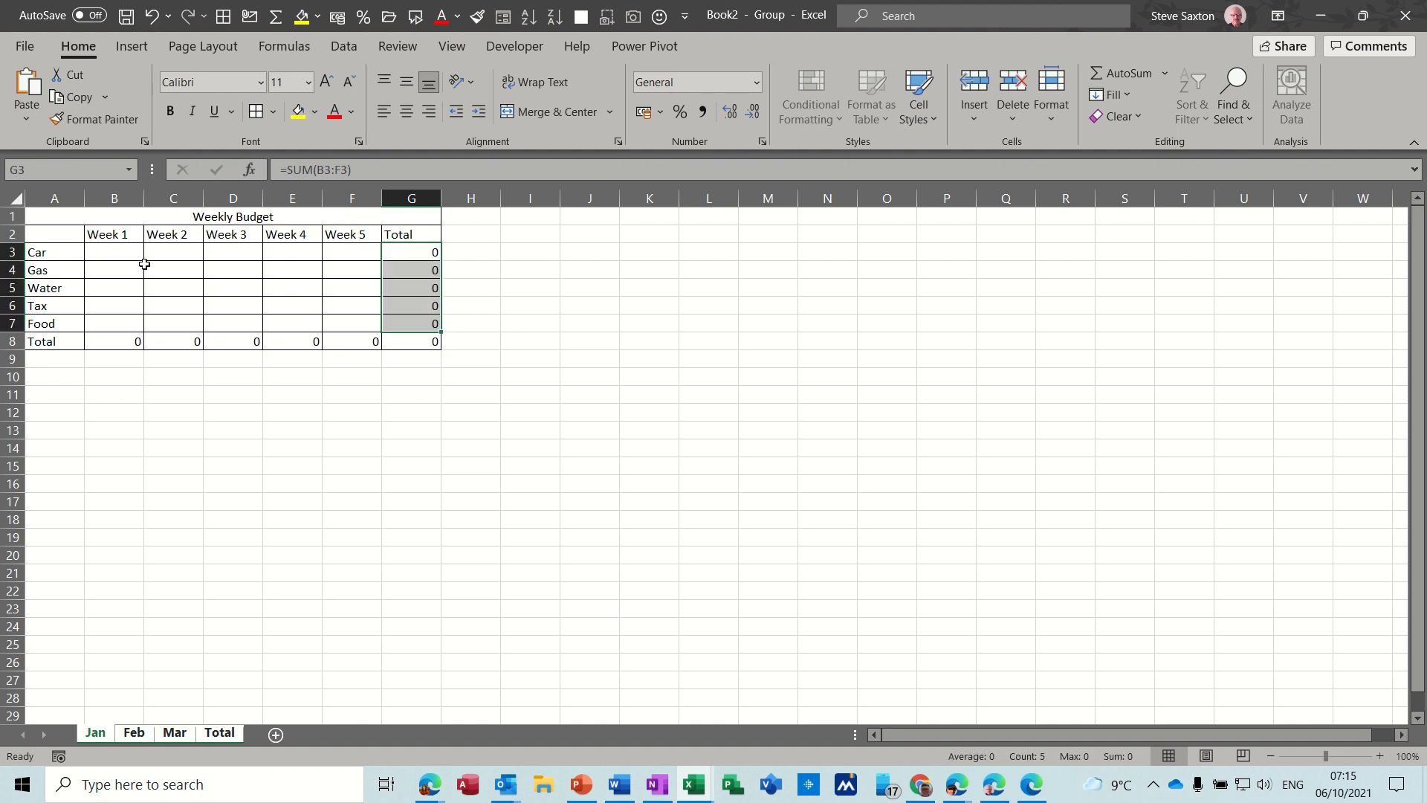
Step: Apply the pound accounting format to B3:G8 and fill the weekly input cells B3:F7 with yellow
{"action": "left_click", "coordinate": [114, 253]}
{"action": "left_click_drag", "start_coordinate": [115, 253], "coordinate": [385, 336]}
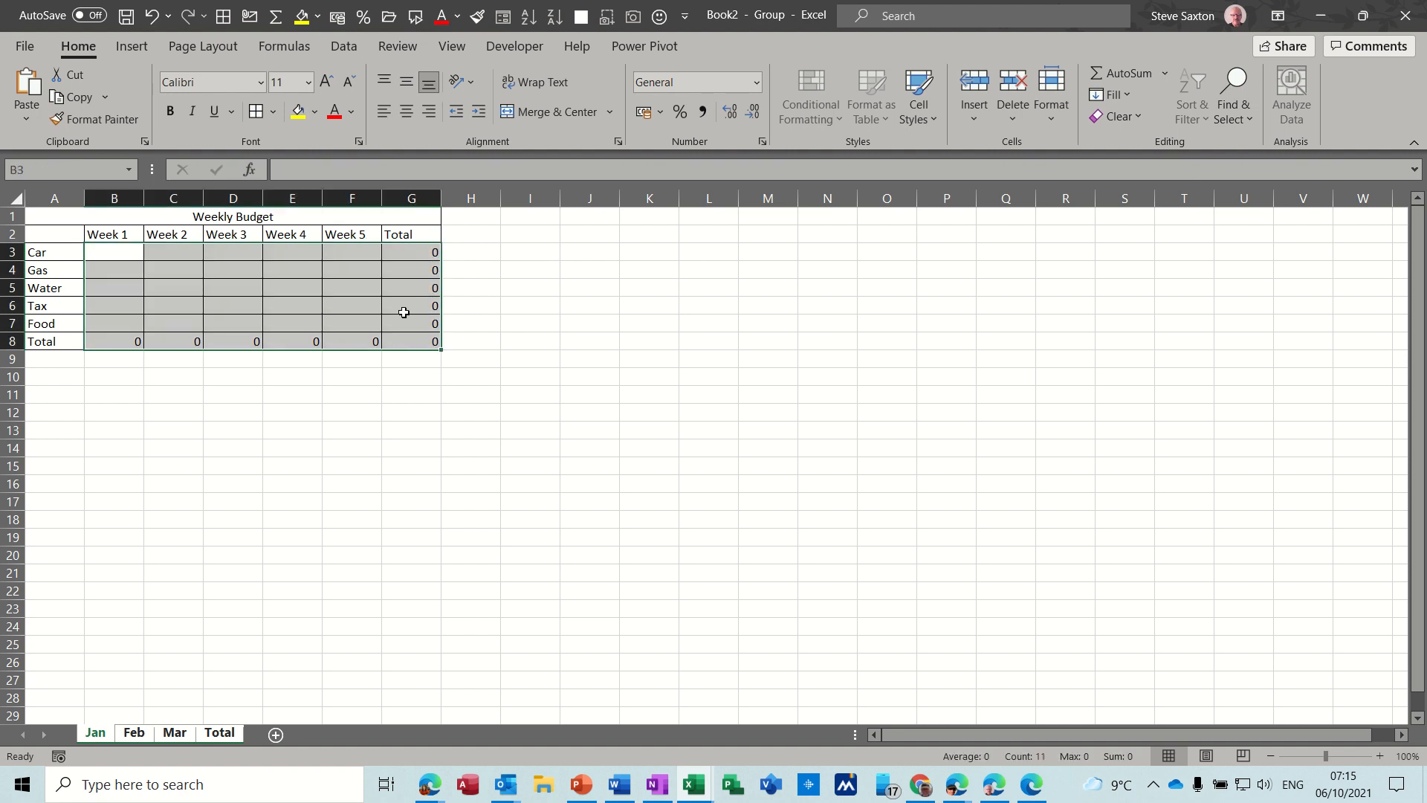
{"action": "left_click", "coordinate": [644, 111]}
{"action": "left_click_drag", "start_coordinate": [118, 250], "coordinate": [344, 316]}
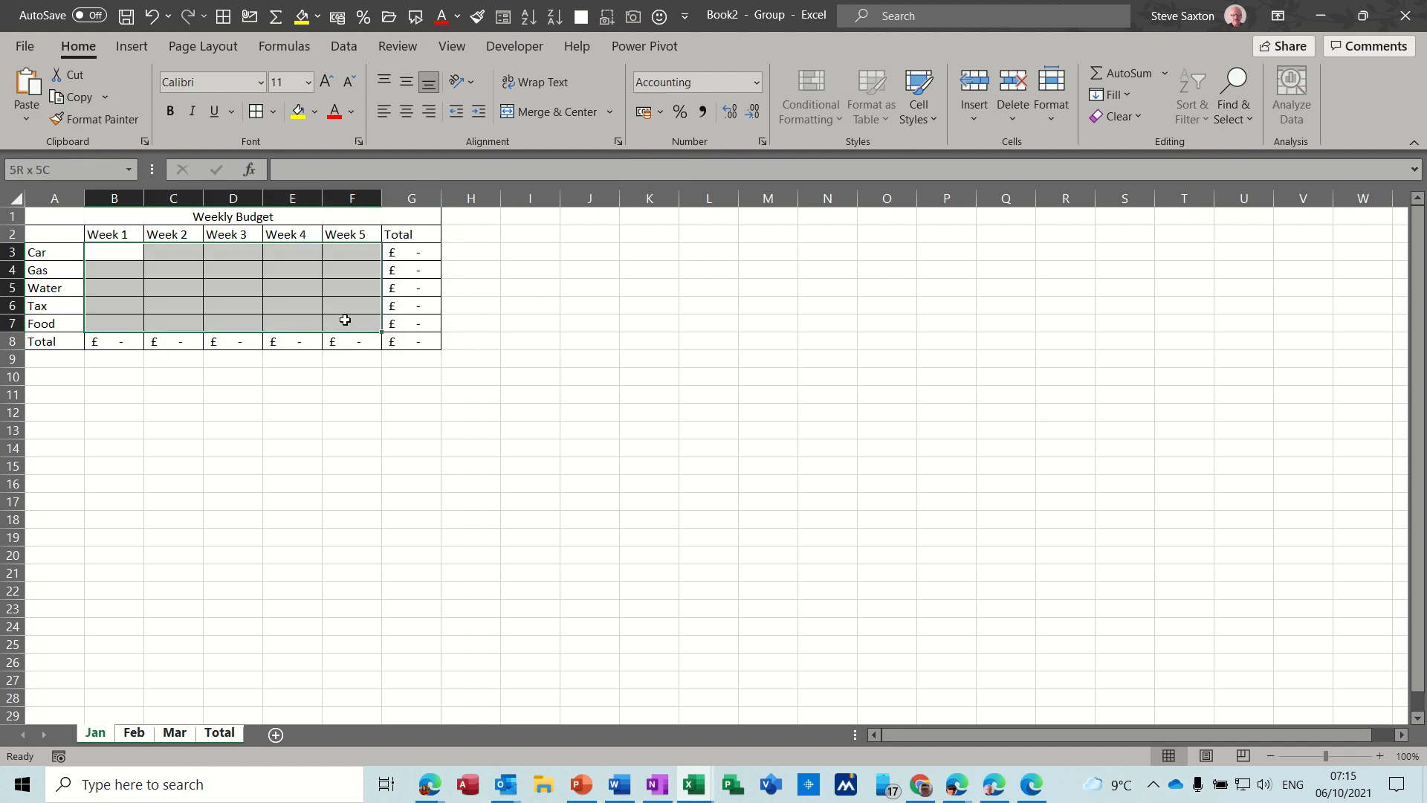
{"action": "left_click", "coordinate": [298, 112]}
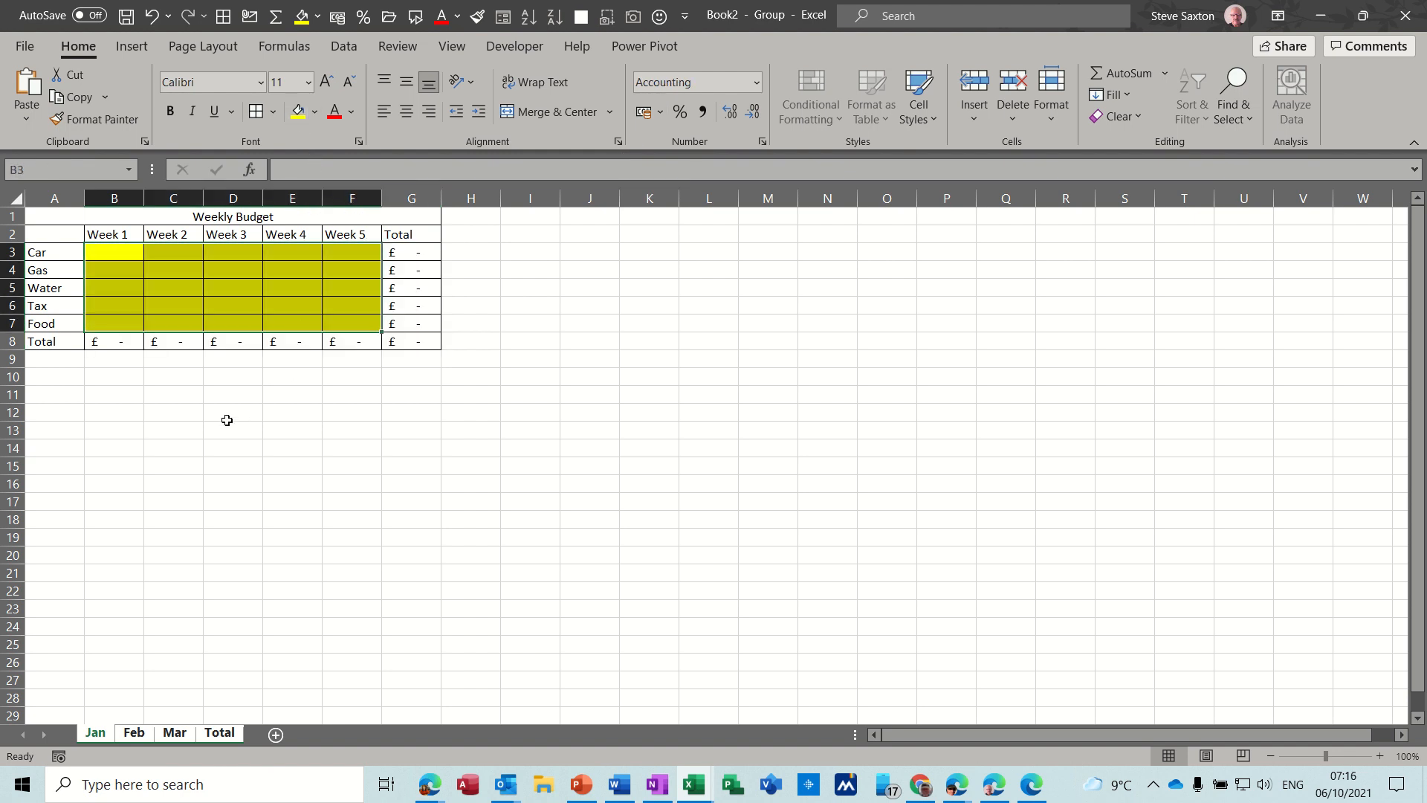
{"action": "left_click", "coordinate": [227, 415]}
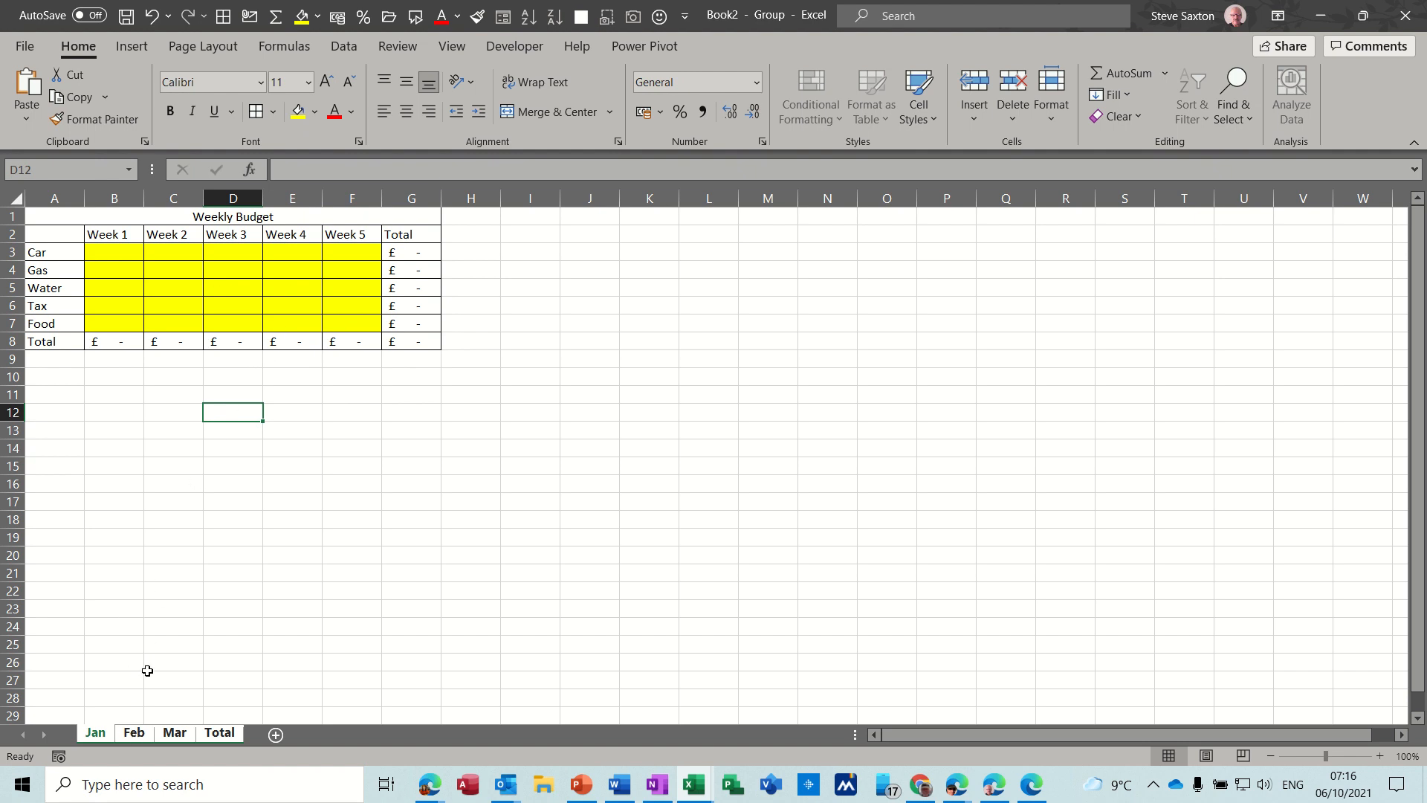
Step: Ungroup the sheets and check the budget table on the Feb, Mar, Total and Jan sheets
{"action": "left_click", "coordinate": [134, 734]}
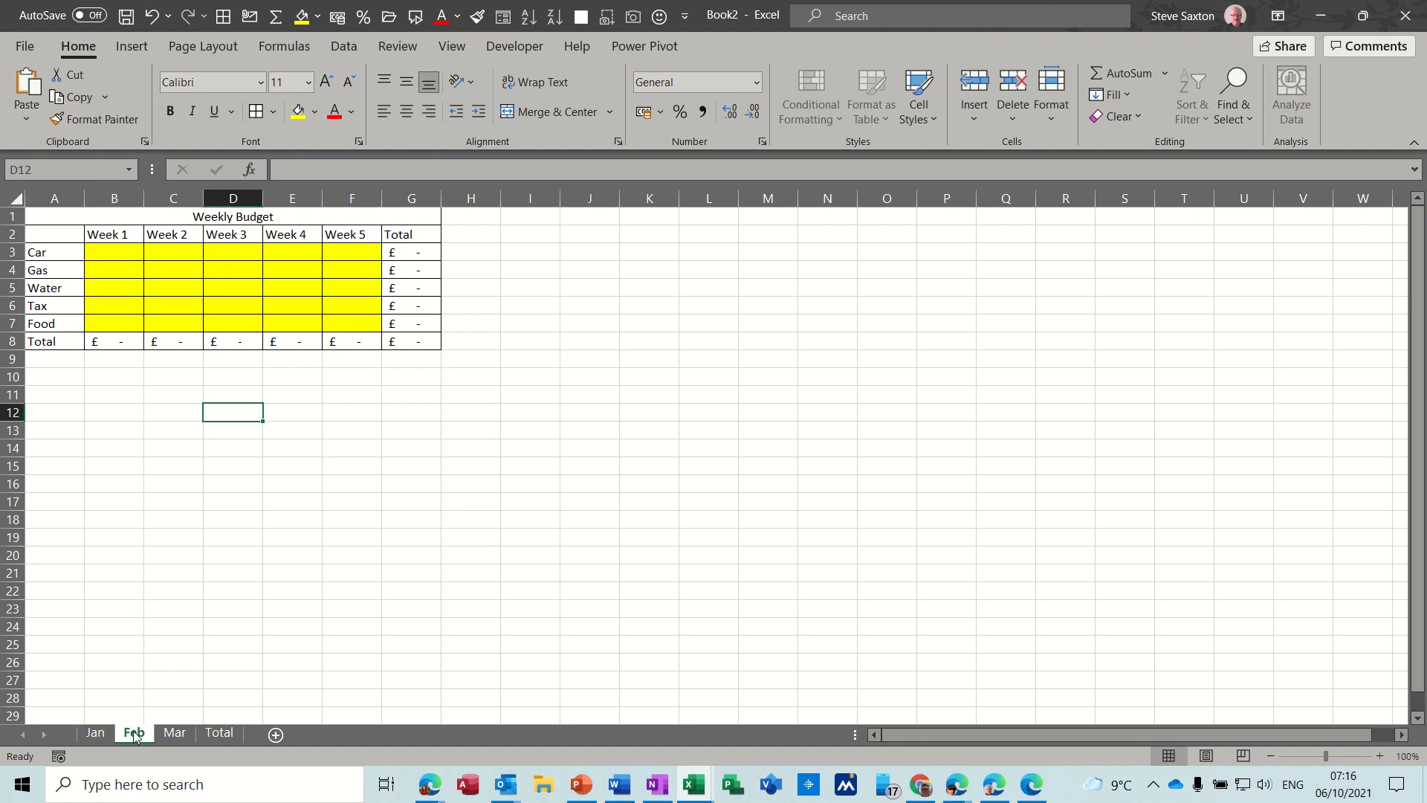
{"action": "left_click", "coordinate": [174, 734]}
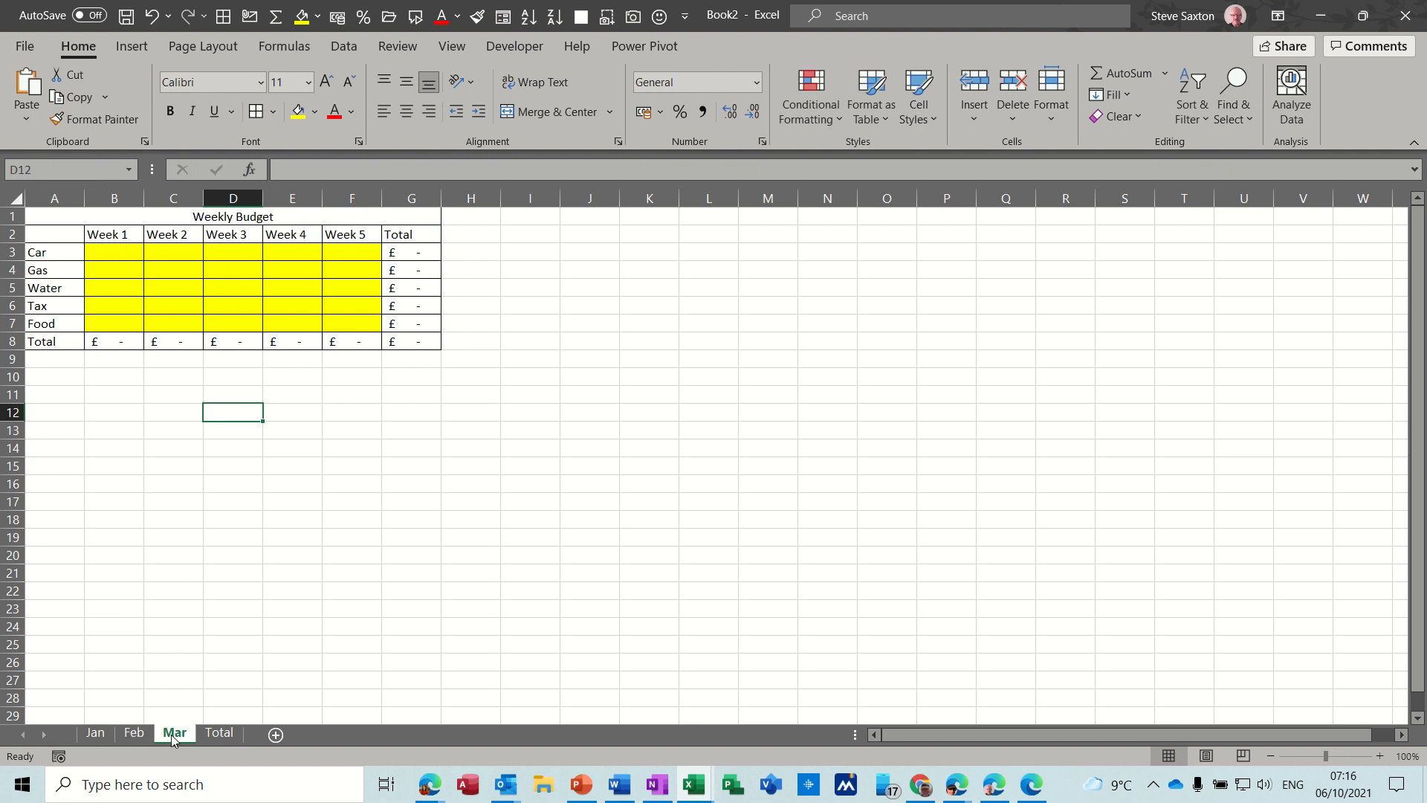
{"action": "left_click", "coordinate": [221, 734]}
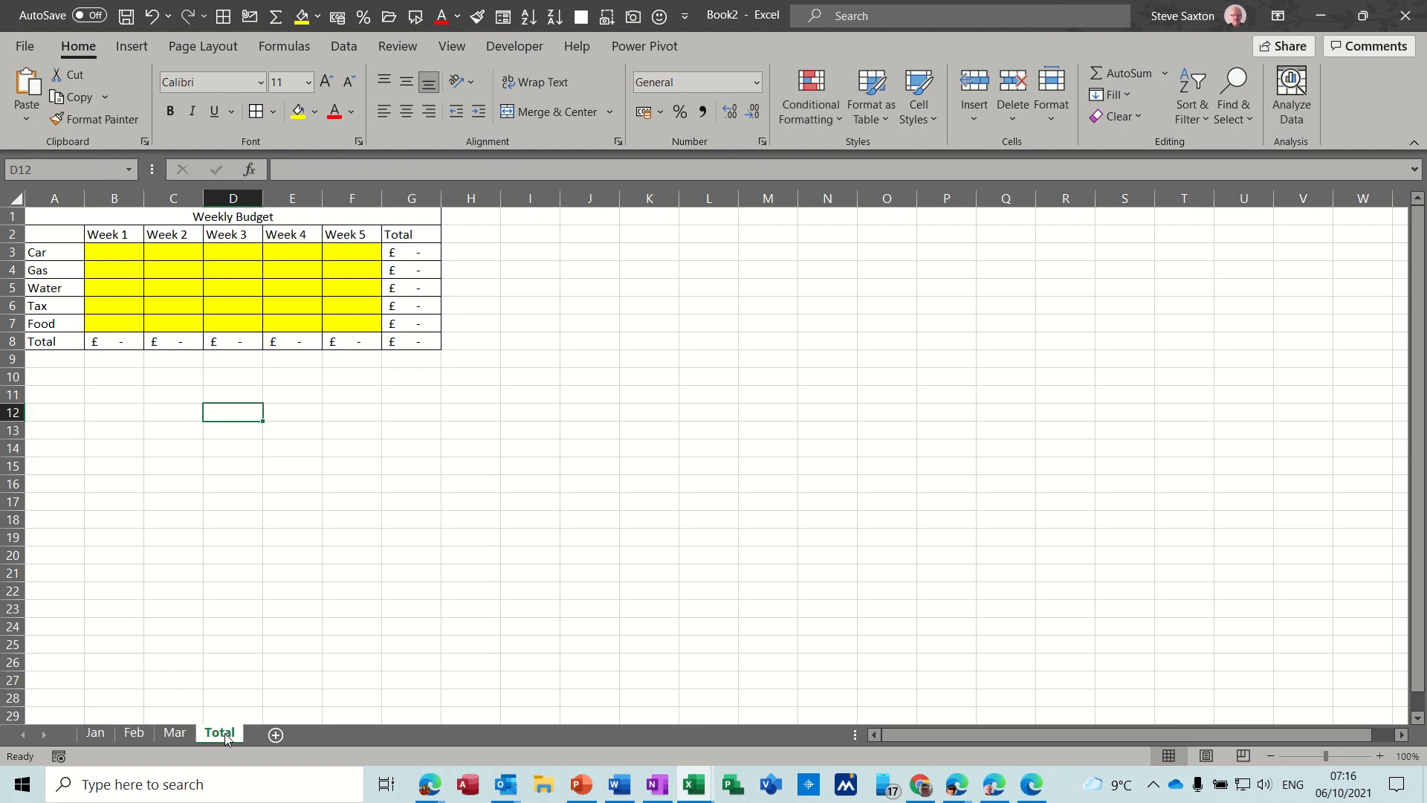
{"action": "left_click", "coordinate": [173, 734]}
{"action": "left_click", "coordinate": [134, 733]}
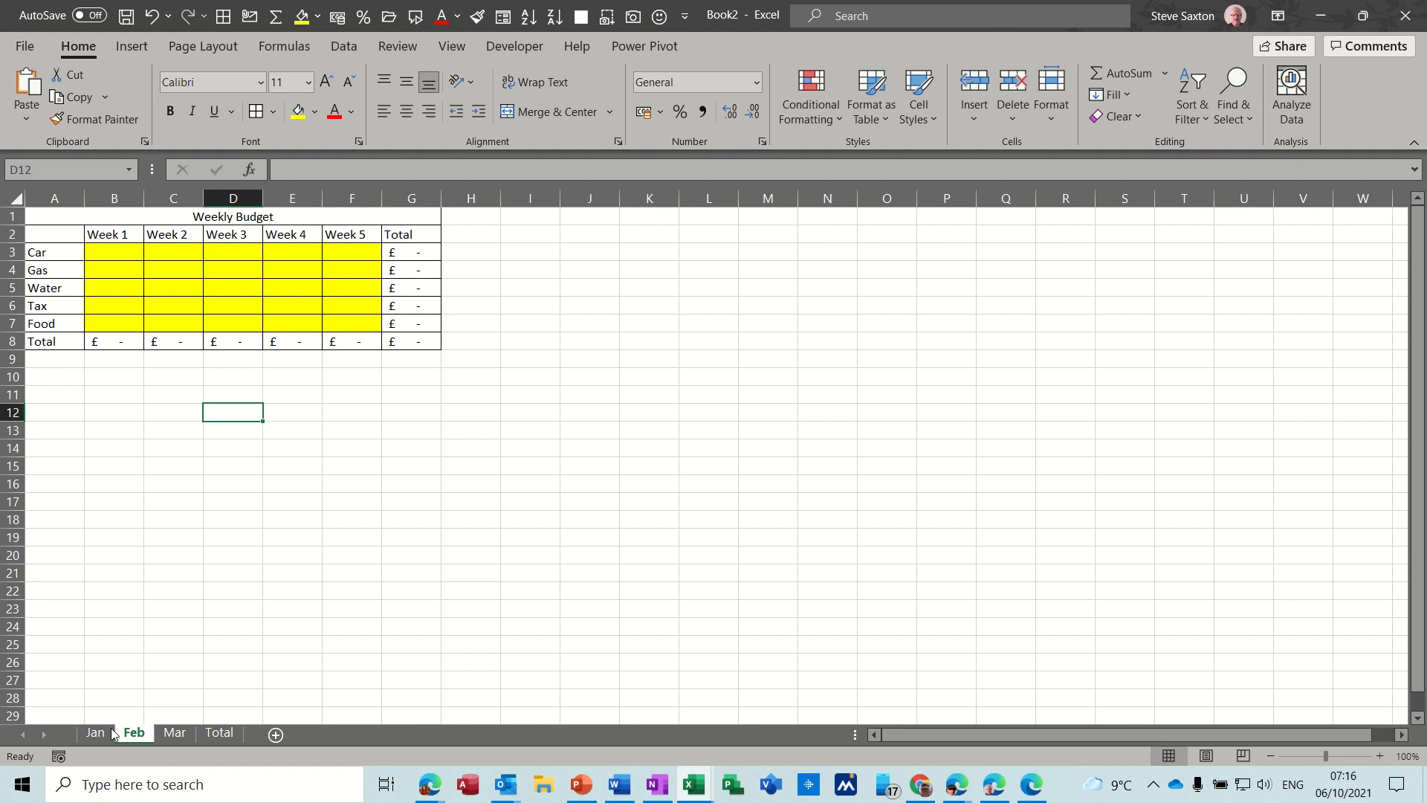
{"action": "left_click", "coordinate": [96, 733]}
Step: Delete the Week 4 and Week 5 columns, E and F, from the Total sheet
{"action": "left_click", "coordinate": [217, 734]}
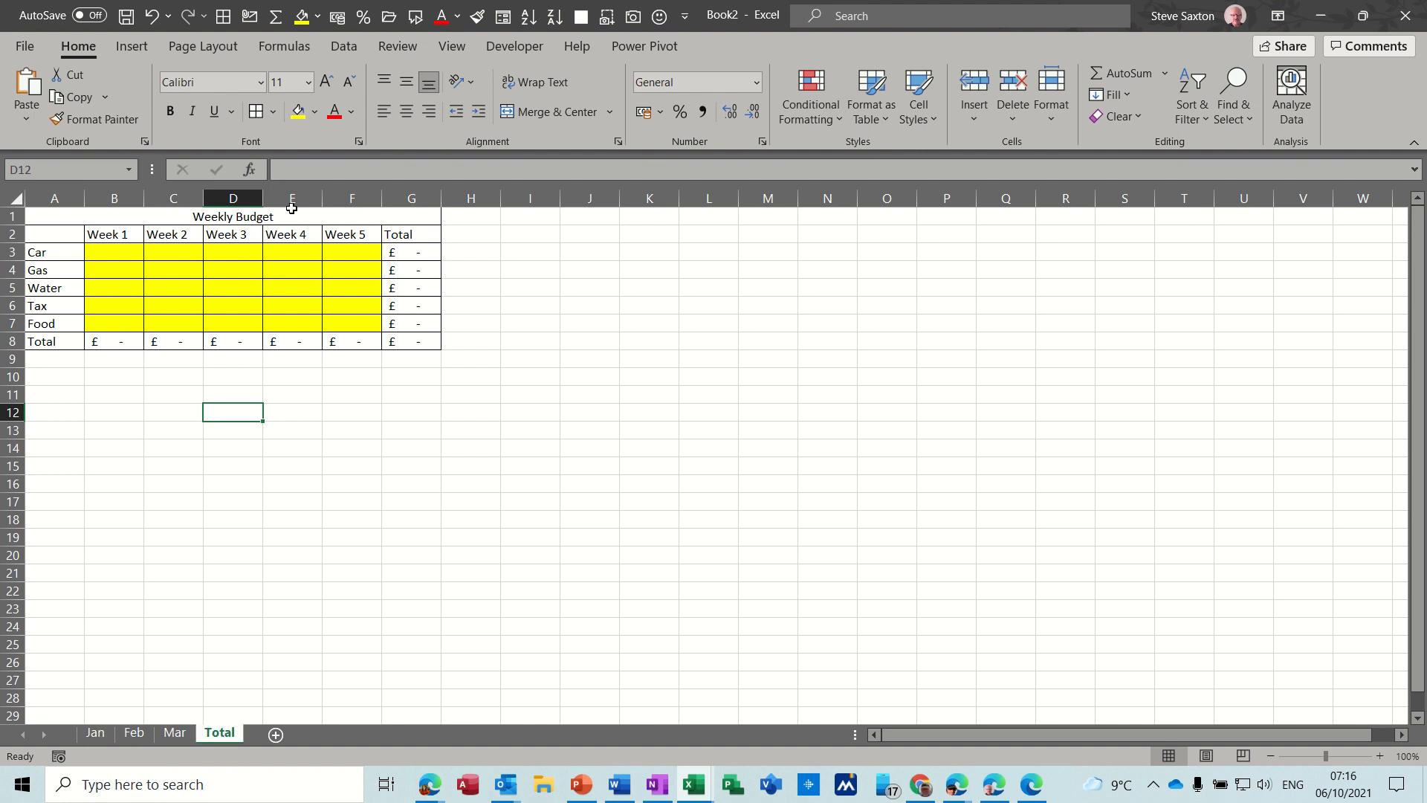
{"action": "left_click_drag", "start_coordinate": [292, 198], "coordinate": [349, 198]}
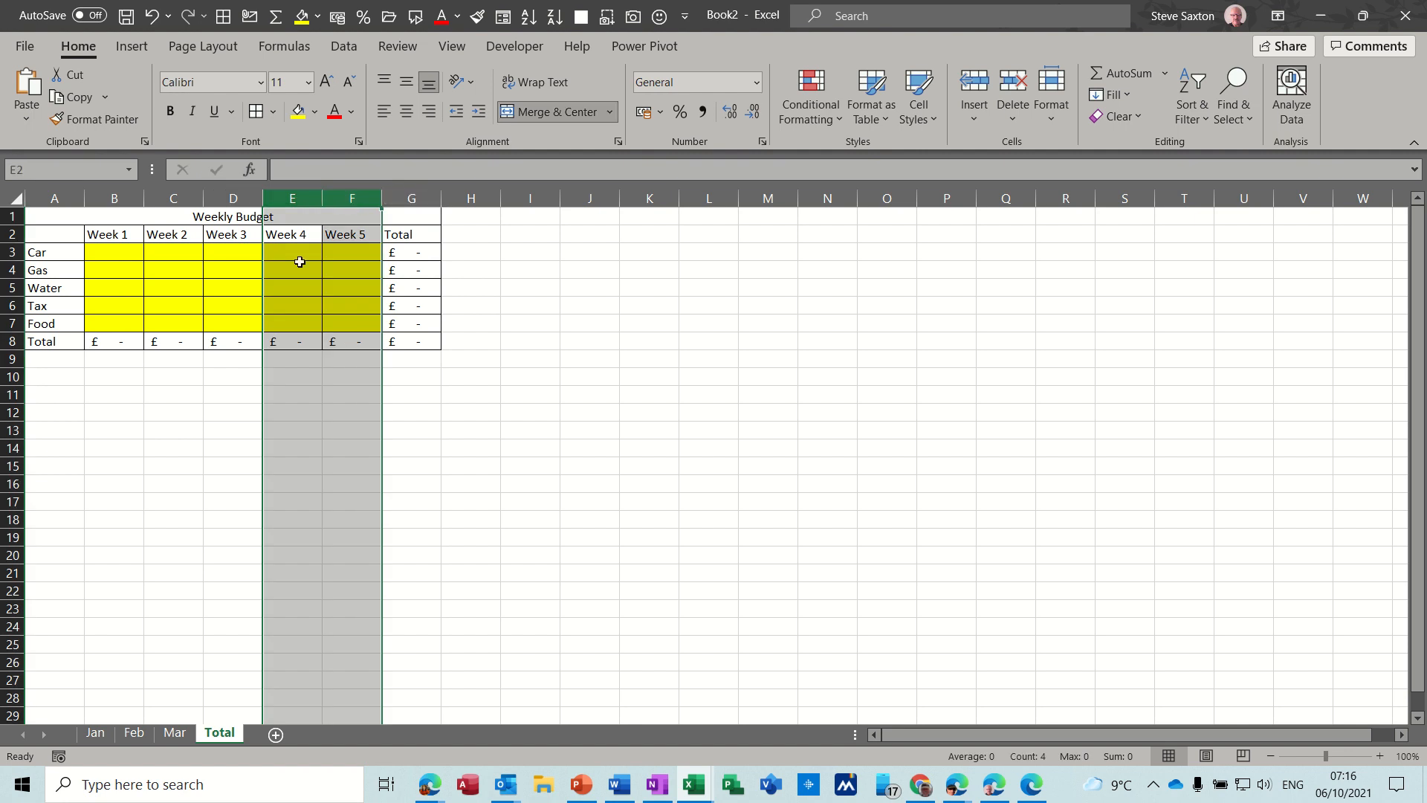
{"action": "right_click", "coordinate": [279, 276]}
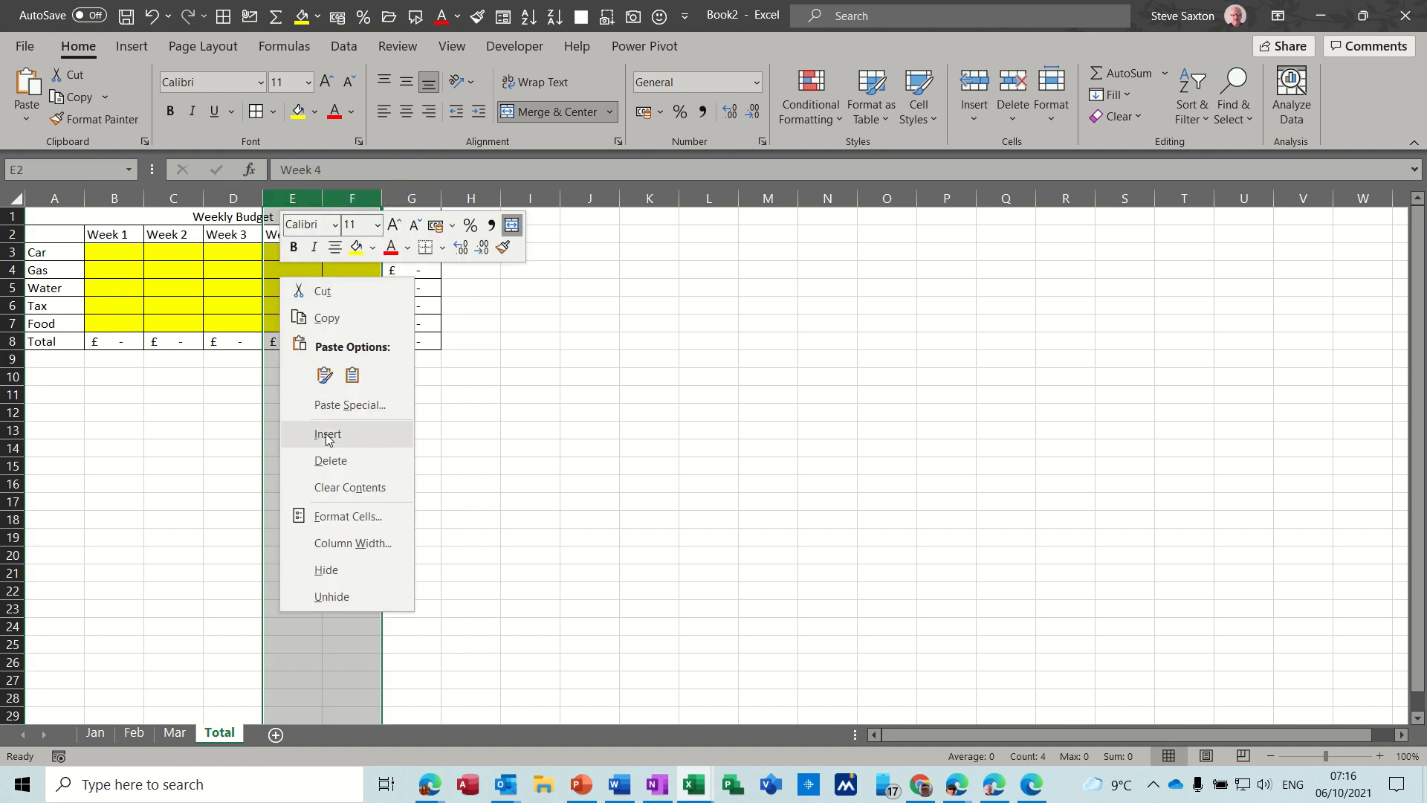
{"action": "left_click", "coordinate": [327, 461]}
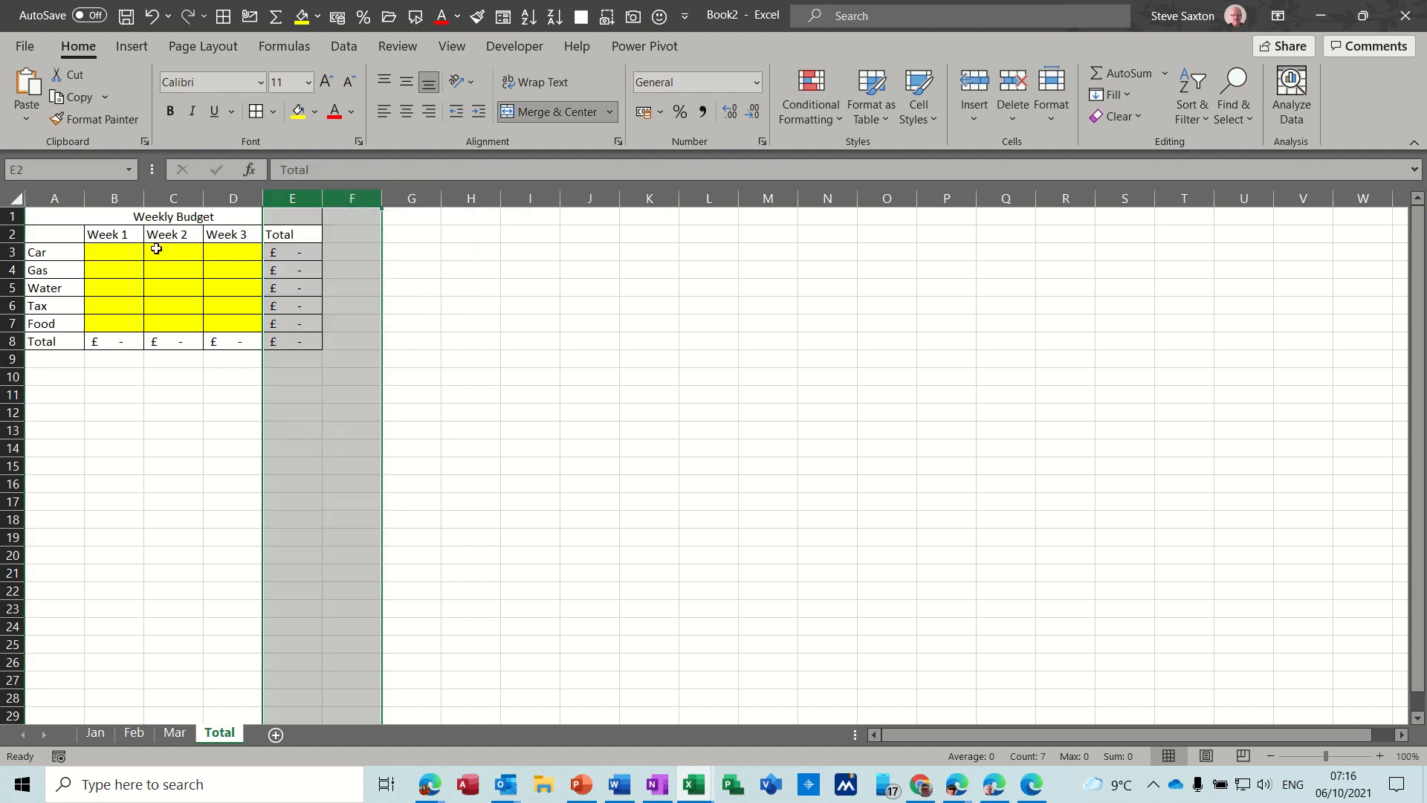
Step: Replace the week headings in B2:D2 of the Total sheet with Jan, Feb and Mar, filled as a series
{"action": "left_click", "coordinate": [128, 237]}
{"action": "type", "text": "Jan"}
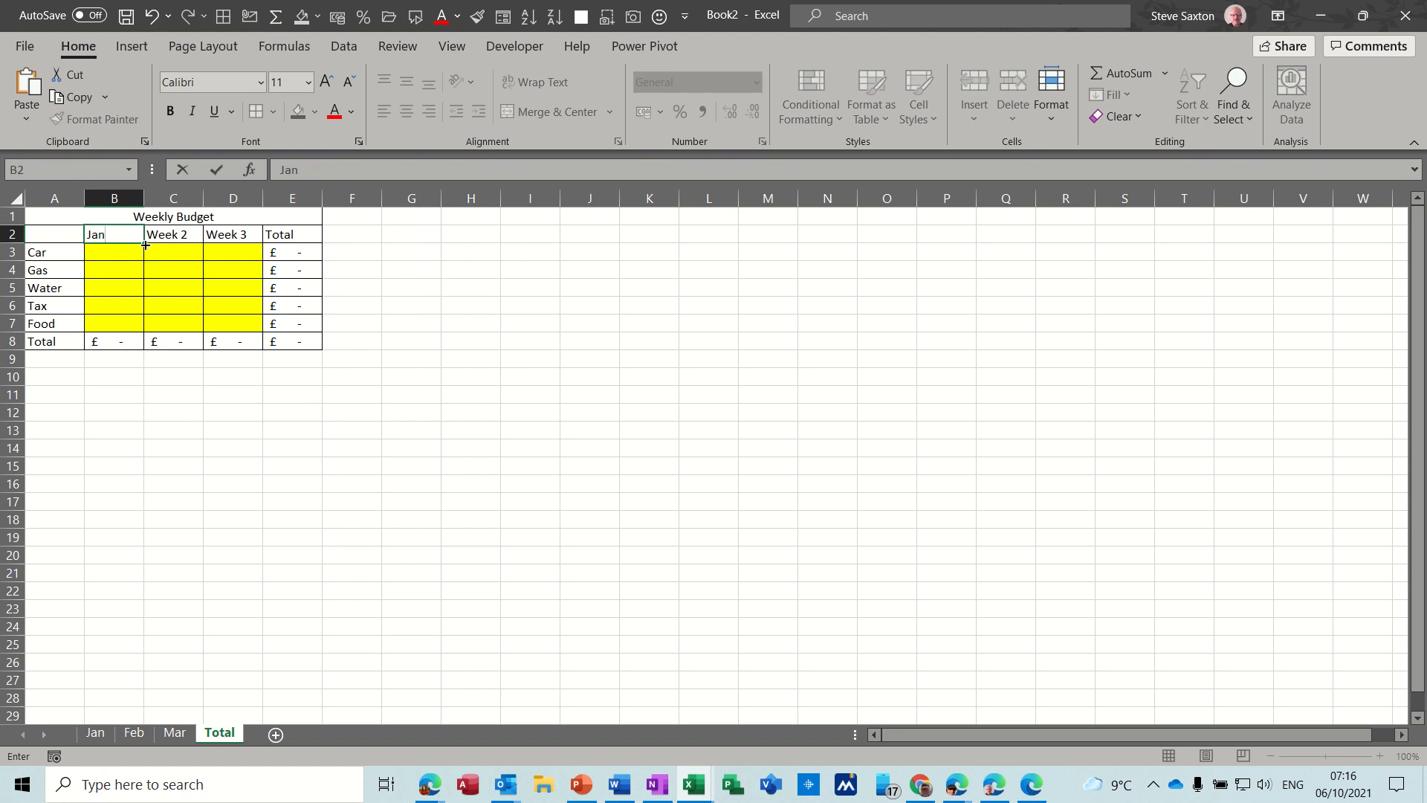
{"action": "left_click_drag", "start_coordinate": [145, 244], "coordinate": [252, 243]}
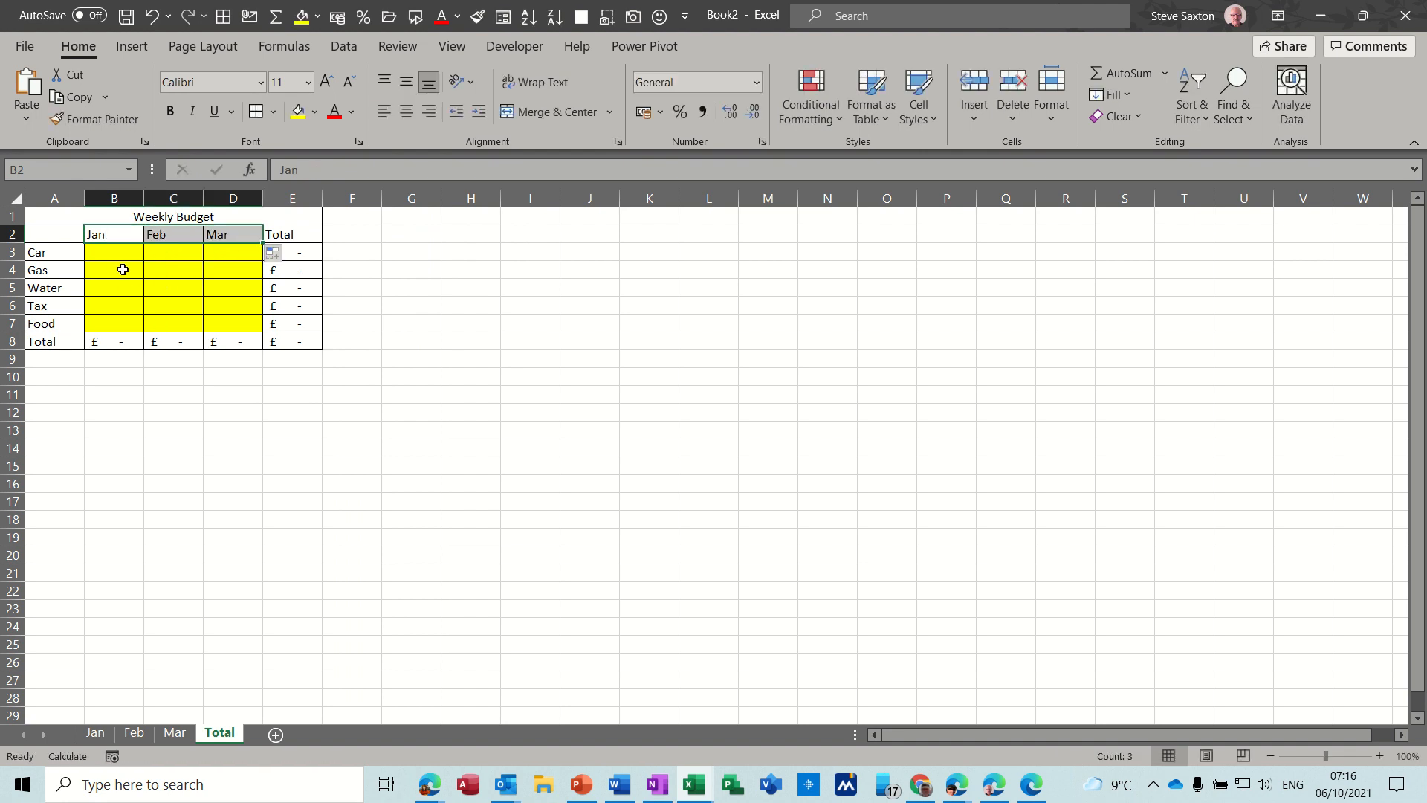
Step: On the Jan sheet, enter 10 for Car and 12 for Gas in Week 1, and 23 for Tax in Week 3
{"action": "left_click", "coordinate": [97, 733]}
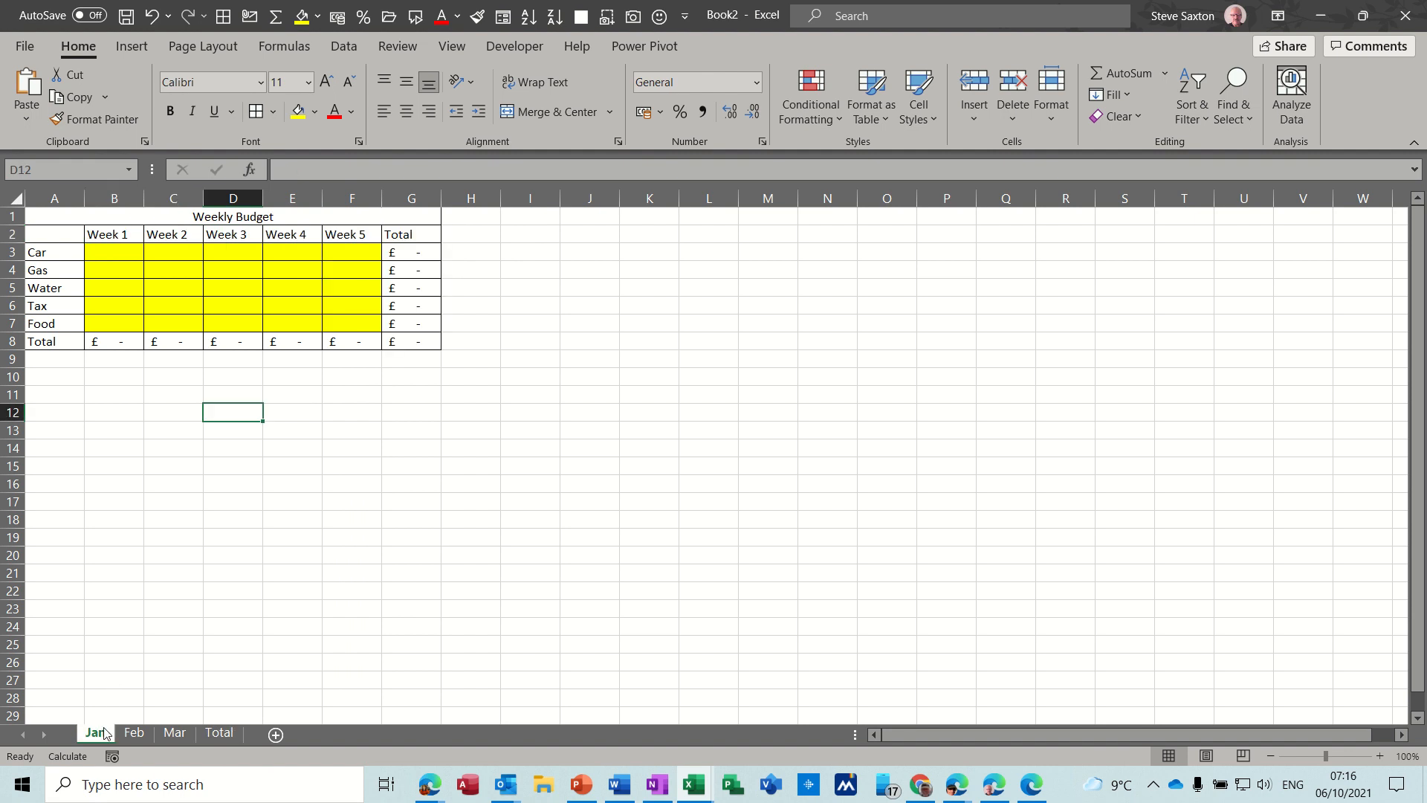
{"action": "left_click", "coordinate": [122, 251]}
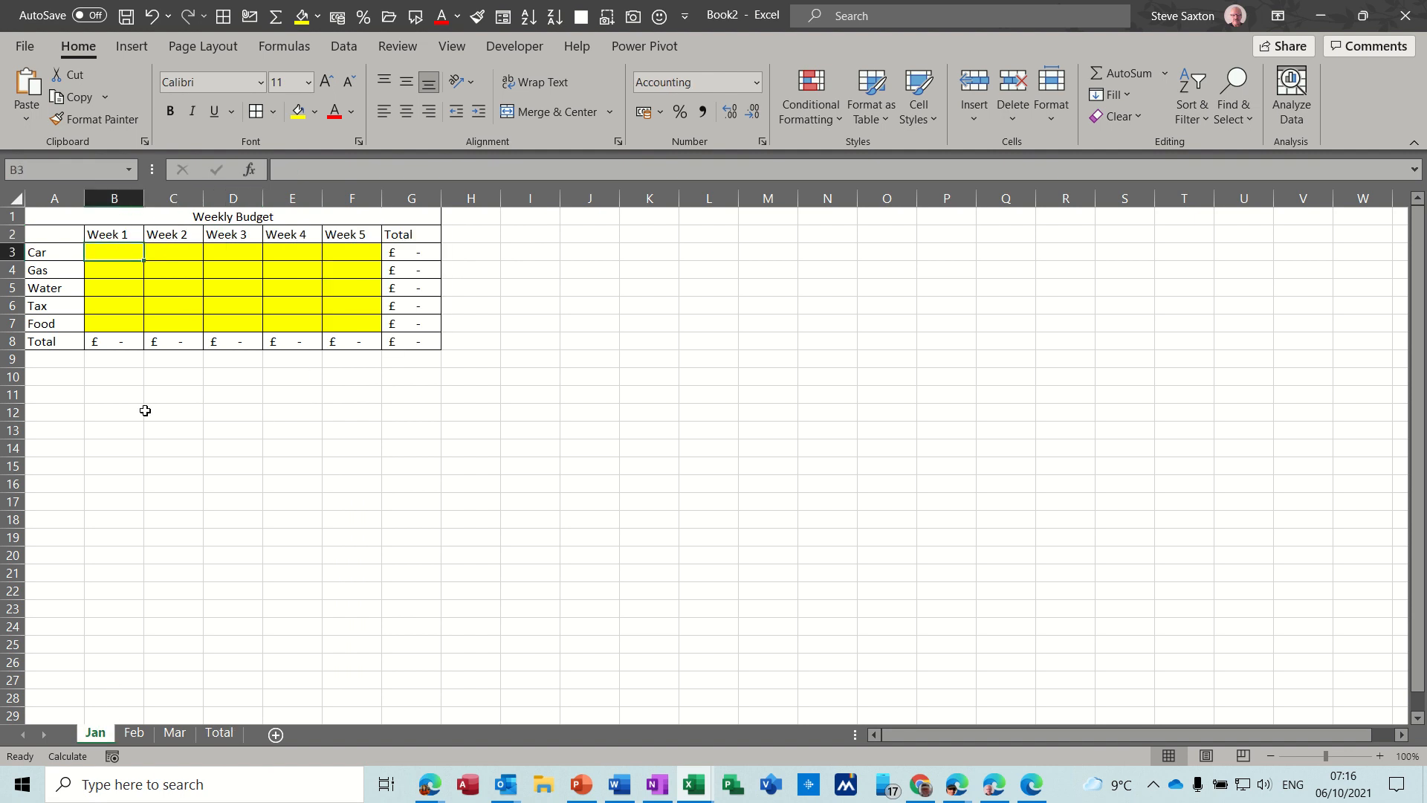
{"action": "type", "text": "10"}
{"action": "key", "text": "Return"}
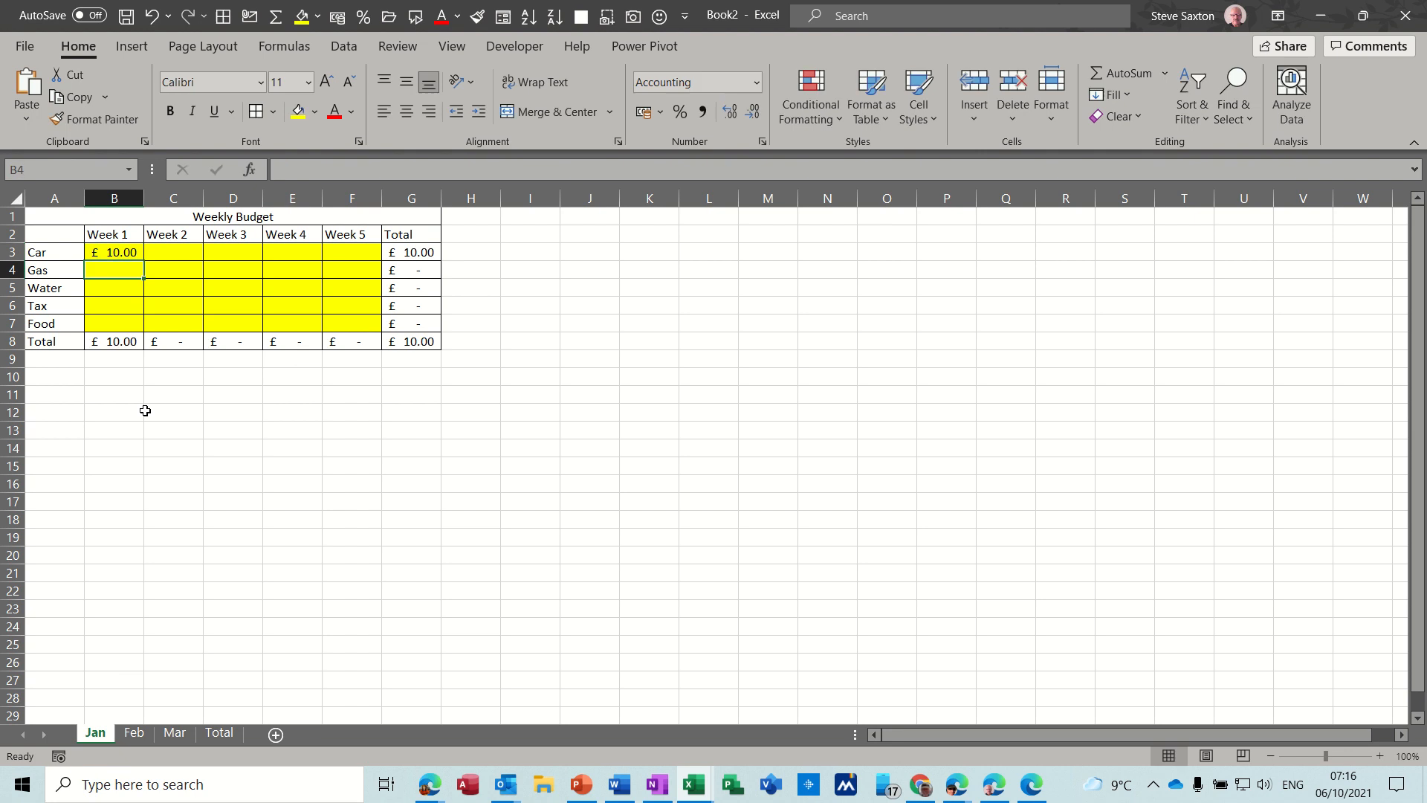
{"action": "type", "text": "0"}
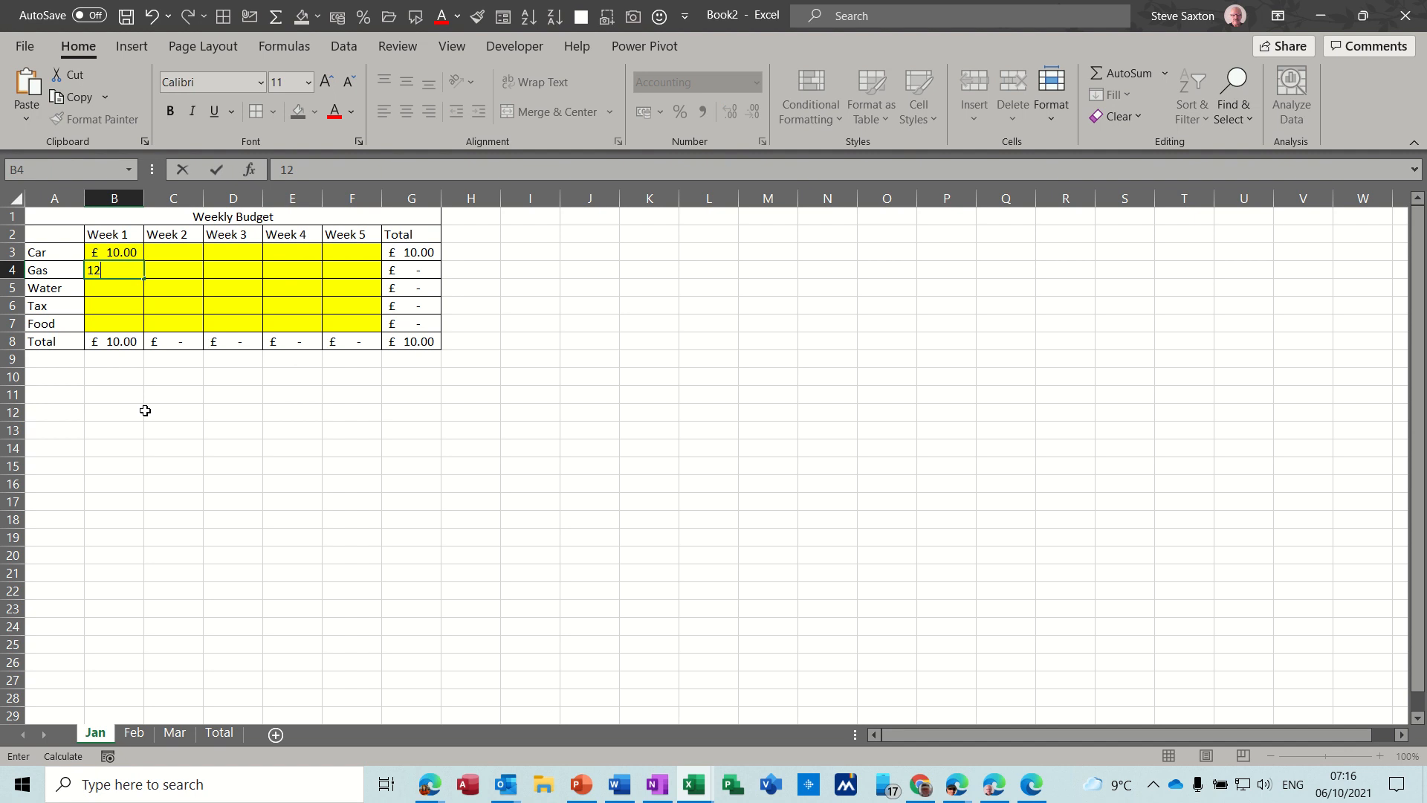
{"action": "type", "text": "2"}
{"action": "key", "text": "Return"}
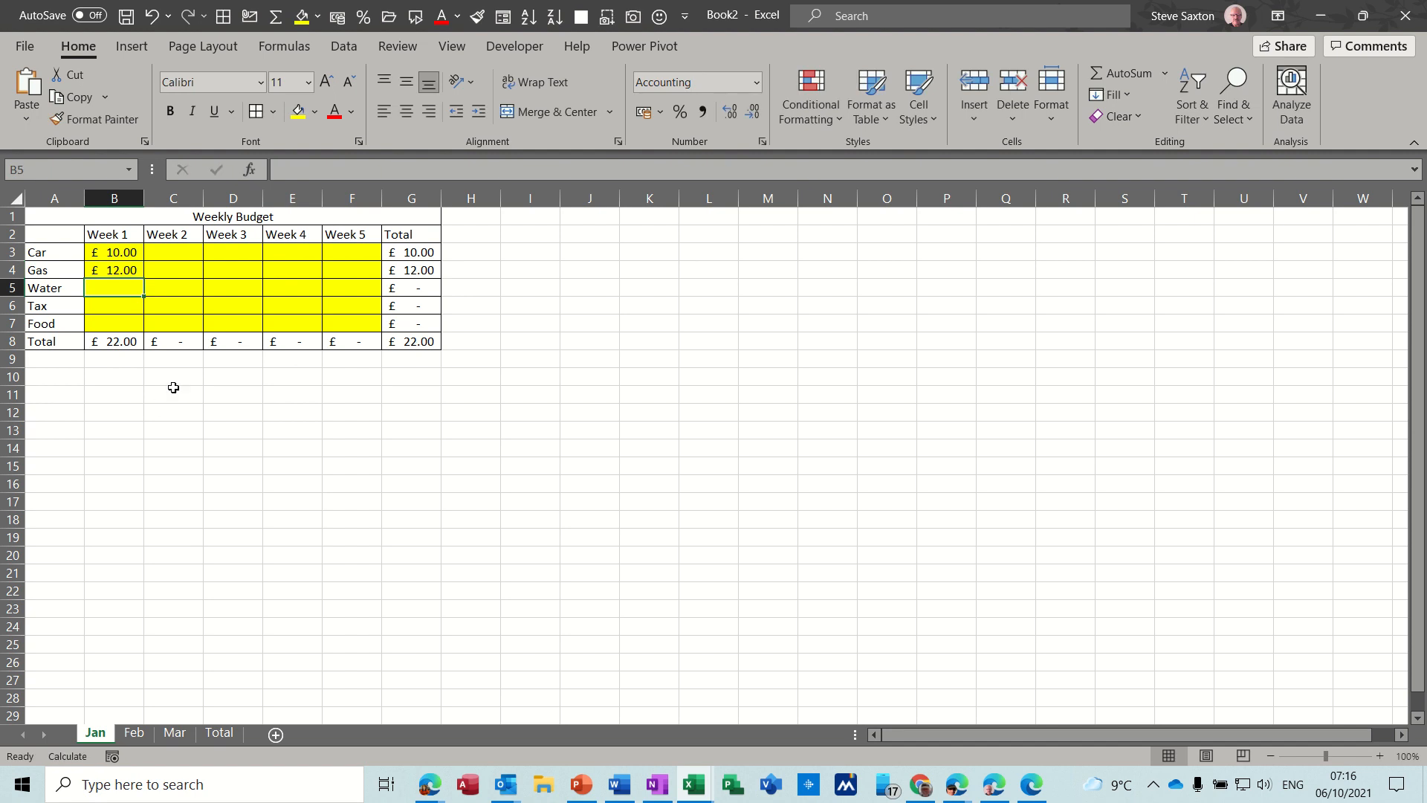
{"action": "left_click", "coordinate": [227, 312]}
{"action": "type", "text": "23"}
{"action": "key", "text": "Return"}
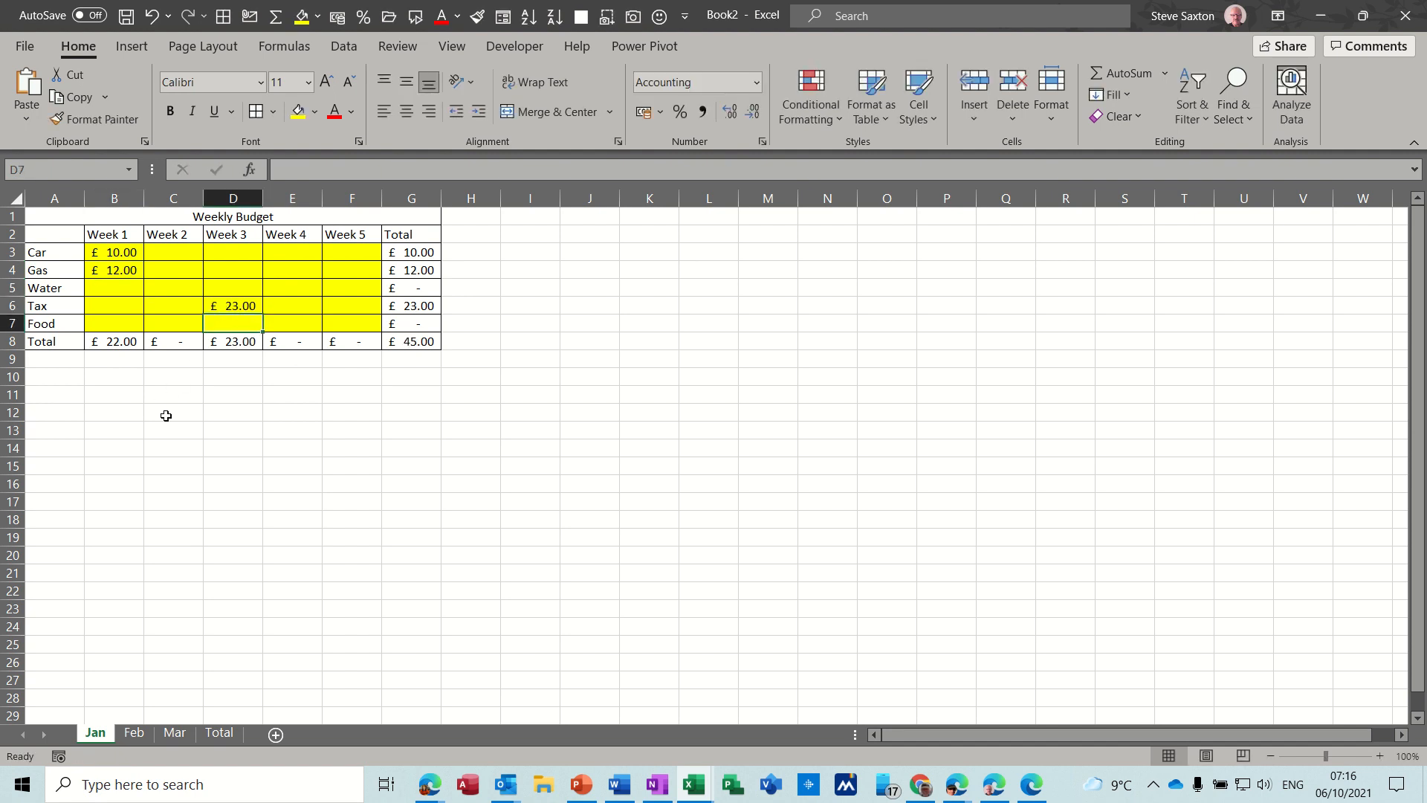
Step: On the Feb sheet, enter 23 for Water and 44 for Tax in Week 2
{"action": "left_click", "coordinate": [134, 732]}
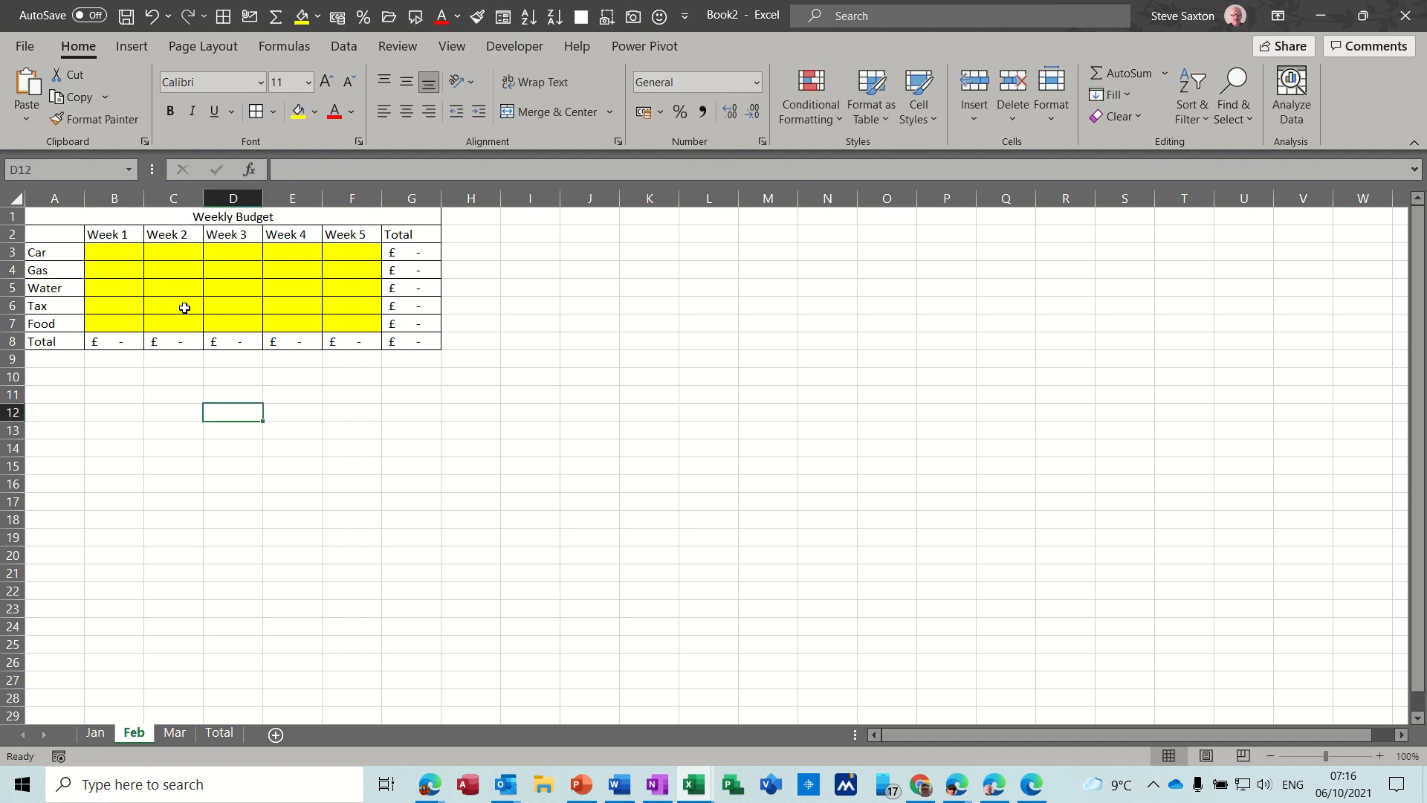
{"action": "left_click", "coordinate": [170, 282]}
{"action": "type", "text": "23"}
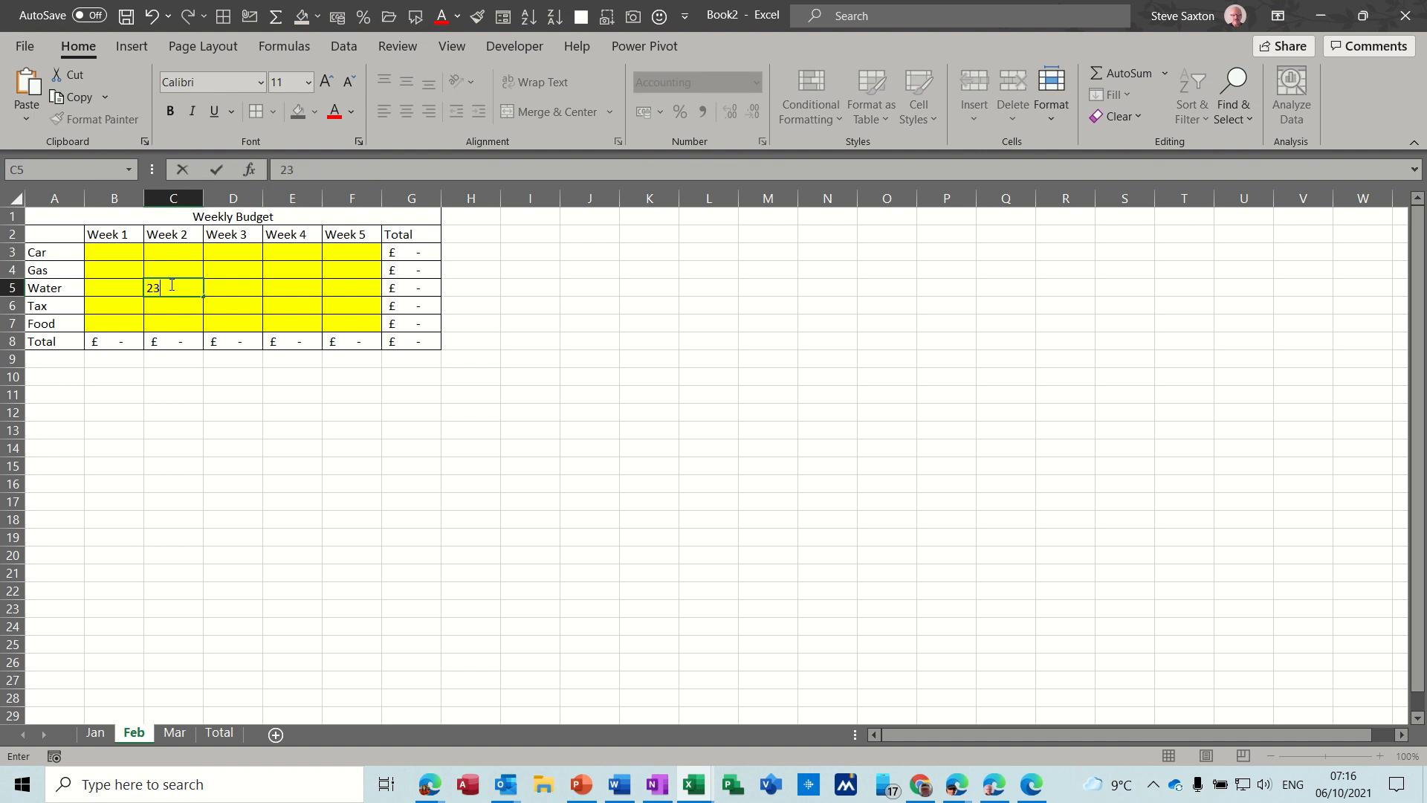
{"action": "key", "text": "Return"}
{"action": "type", "text": "44"}
{"action": "key", "text": "Return"}
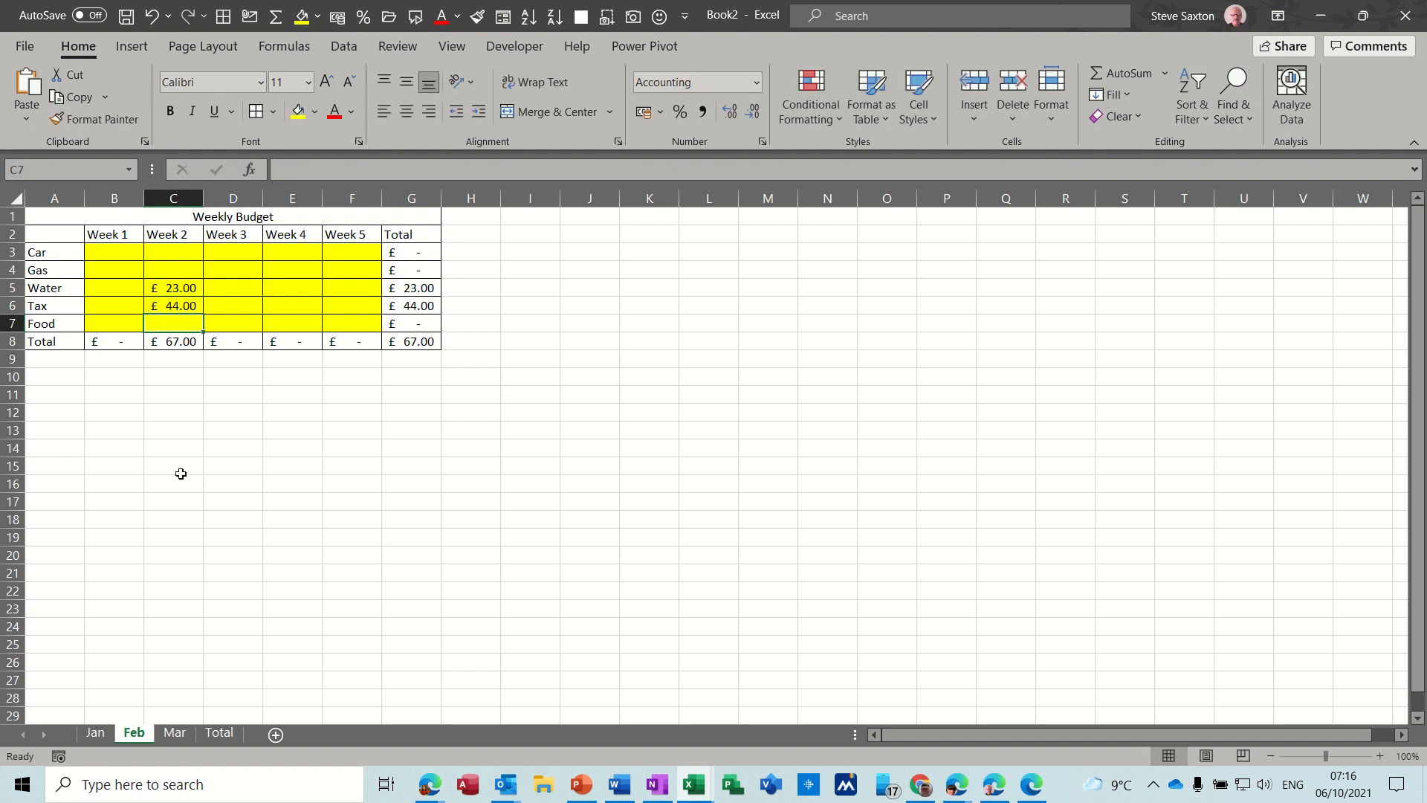
Step: On the Mar sheet, enter 54 for Car in Week 4
{"action": "left_click", "coordinate": [175, 732]}
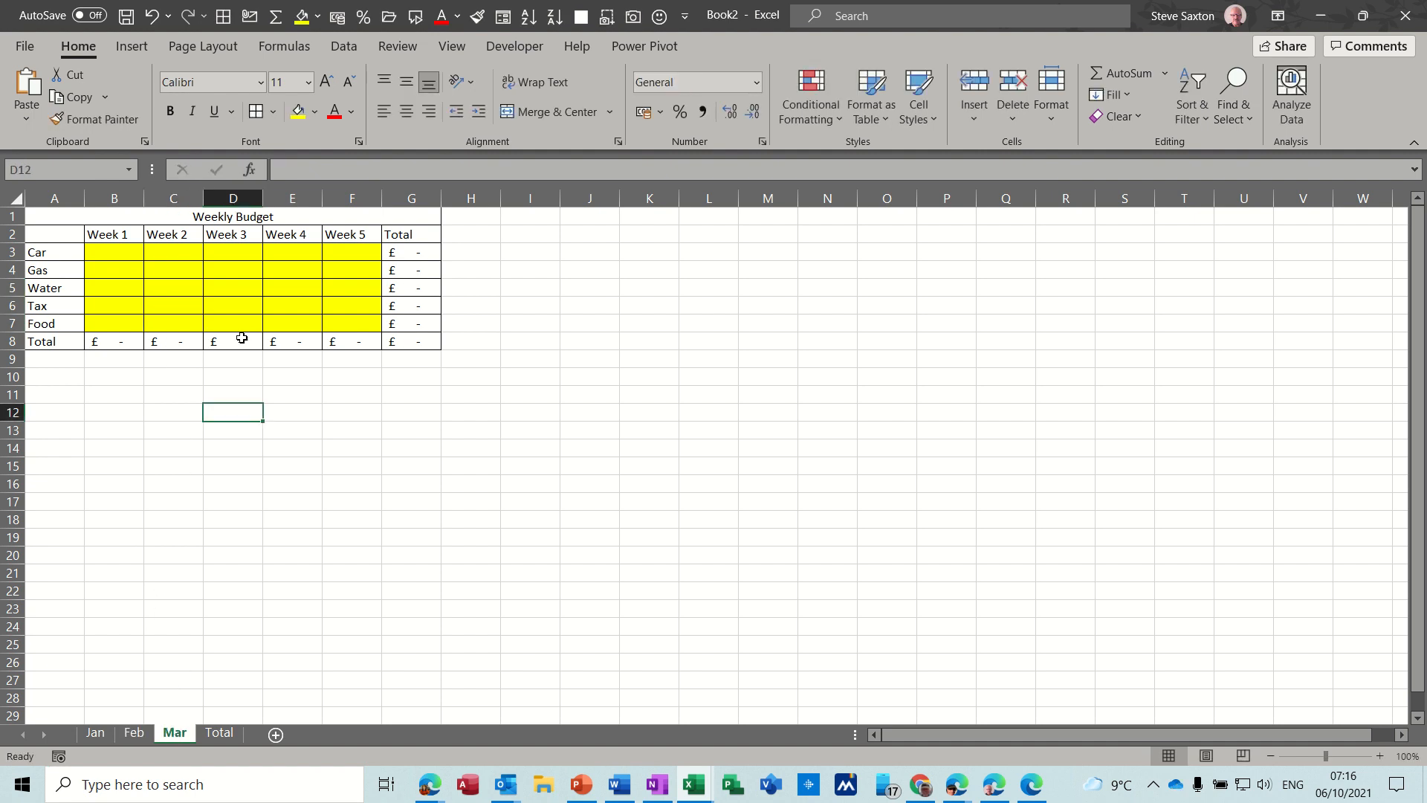
{"action": "left_click", "coordinate": [294, 253]}
{"action": "type", "text": "54"}
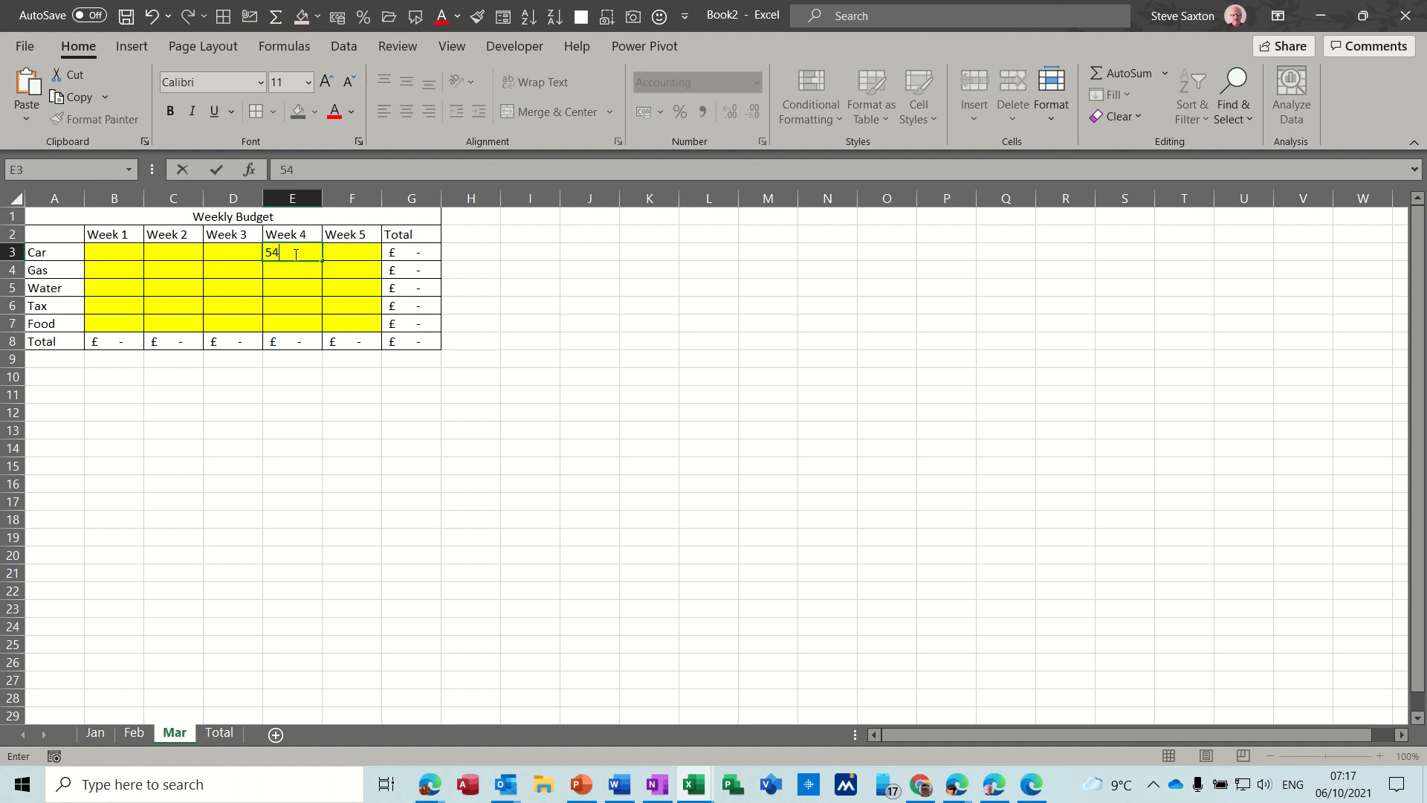
{"action": "key", "text": "Return"}
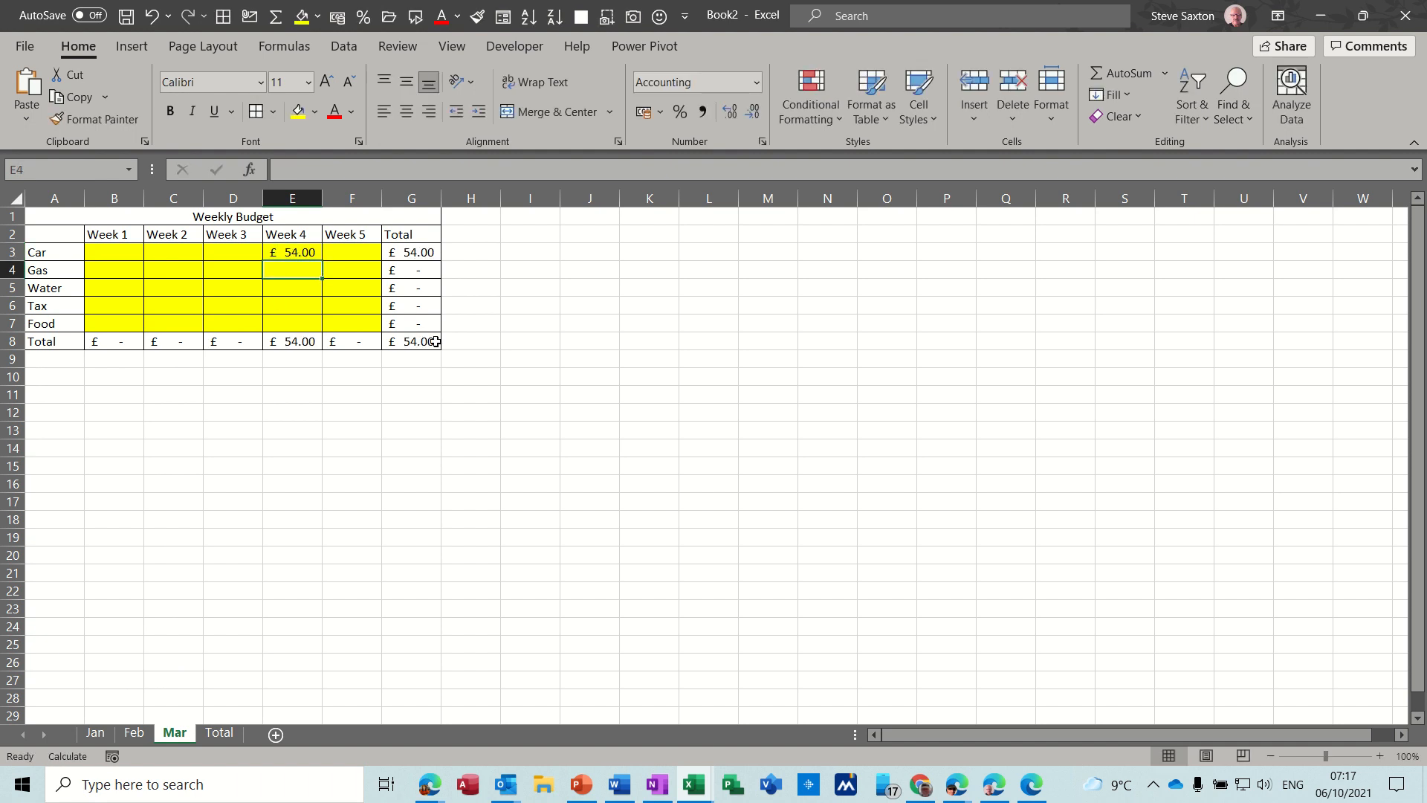
Step: On the Total sheet, enter =SUM(Jan!G3) in B3 and fill the formula down to B7
{"action": "left_click", "coordinate": [215, 739]}
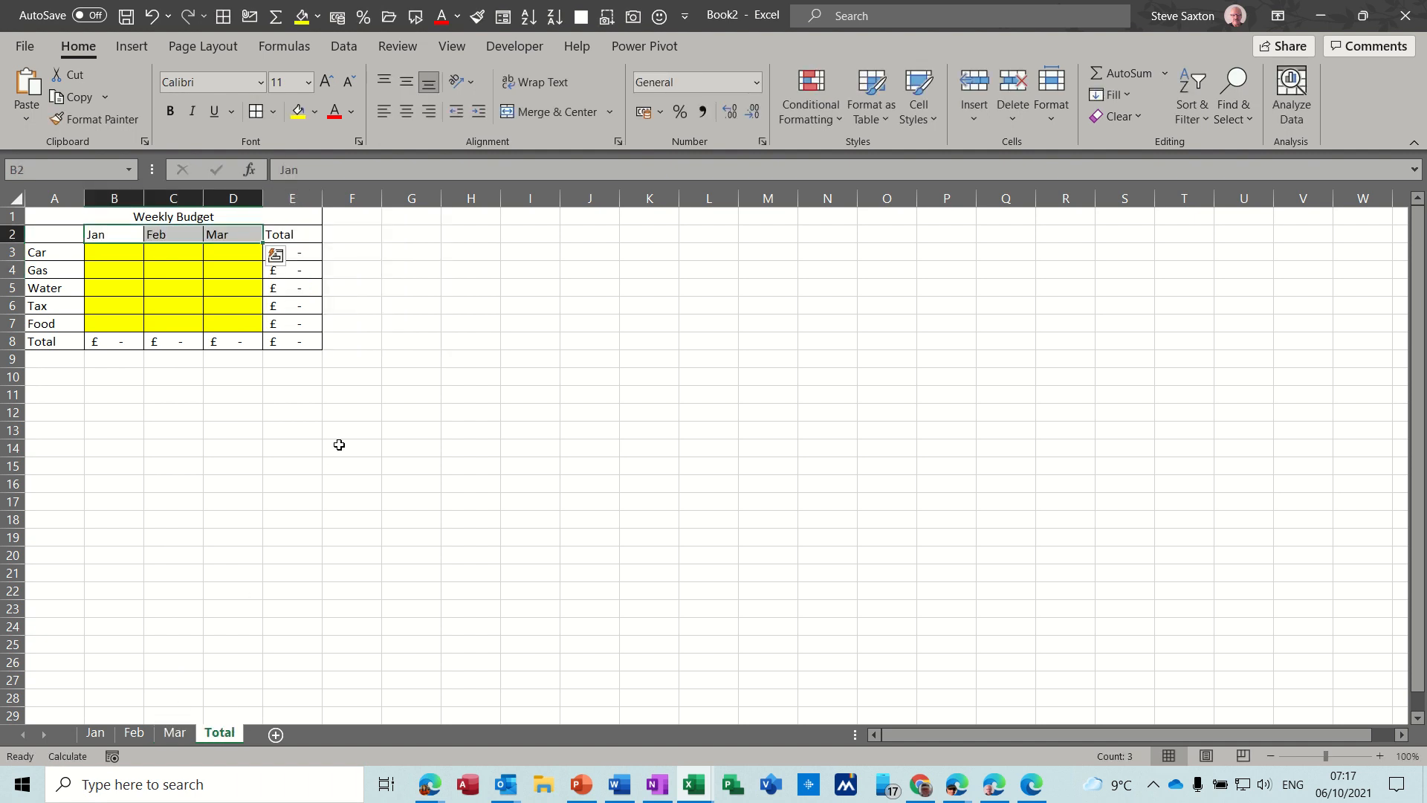
{"action": "left_click", "coordinate": [302, 251]}
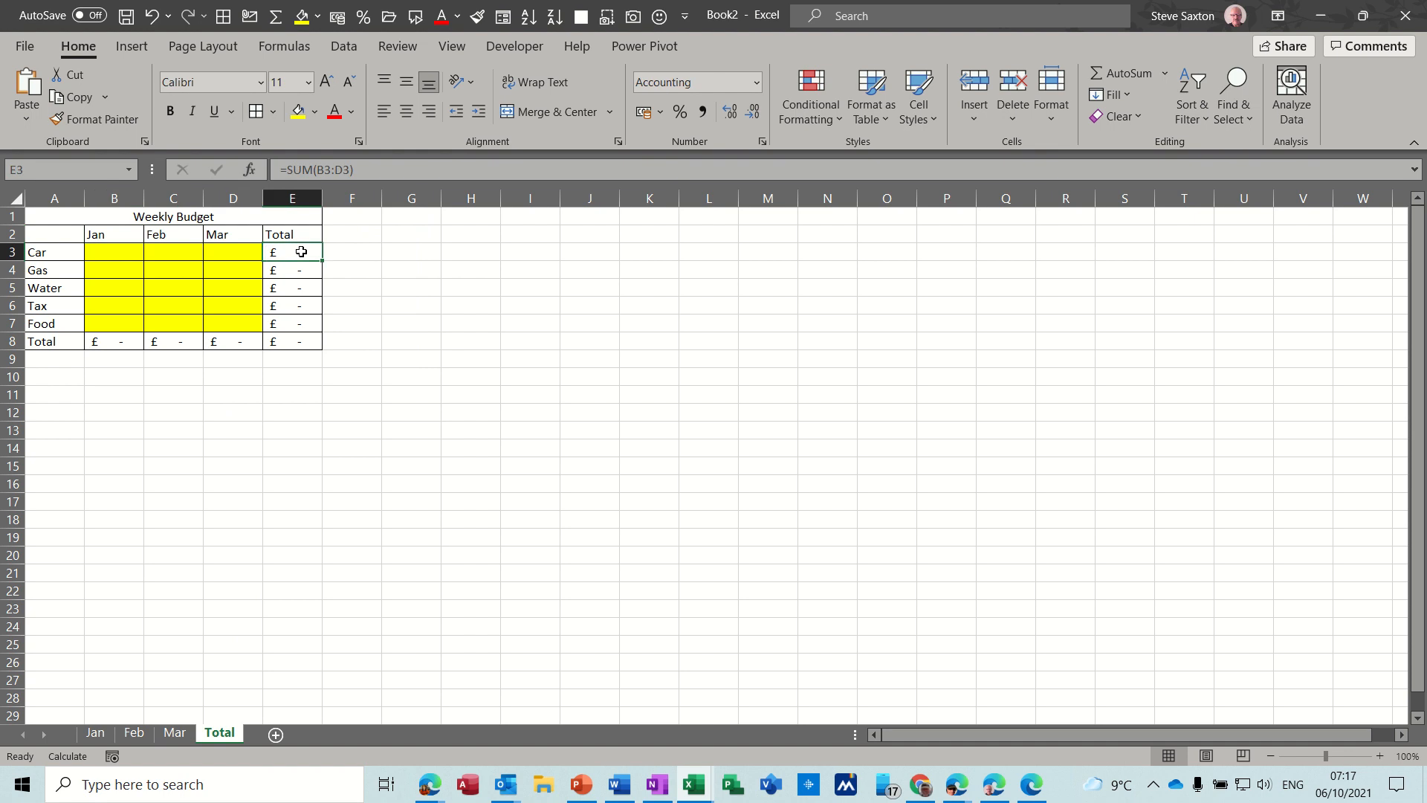
{"action": "left_click", "coordinate": [116, 253]}
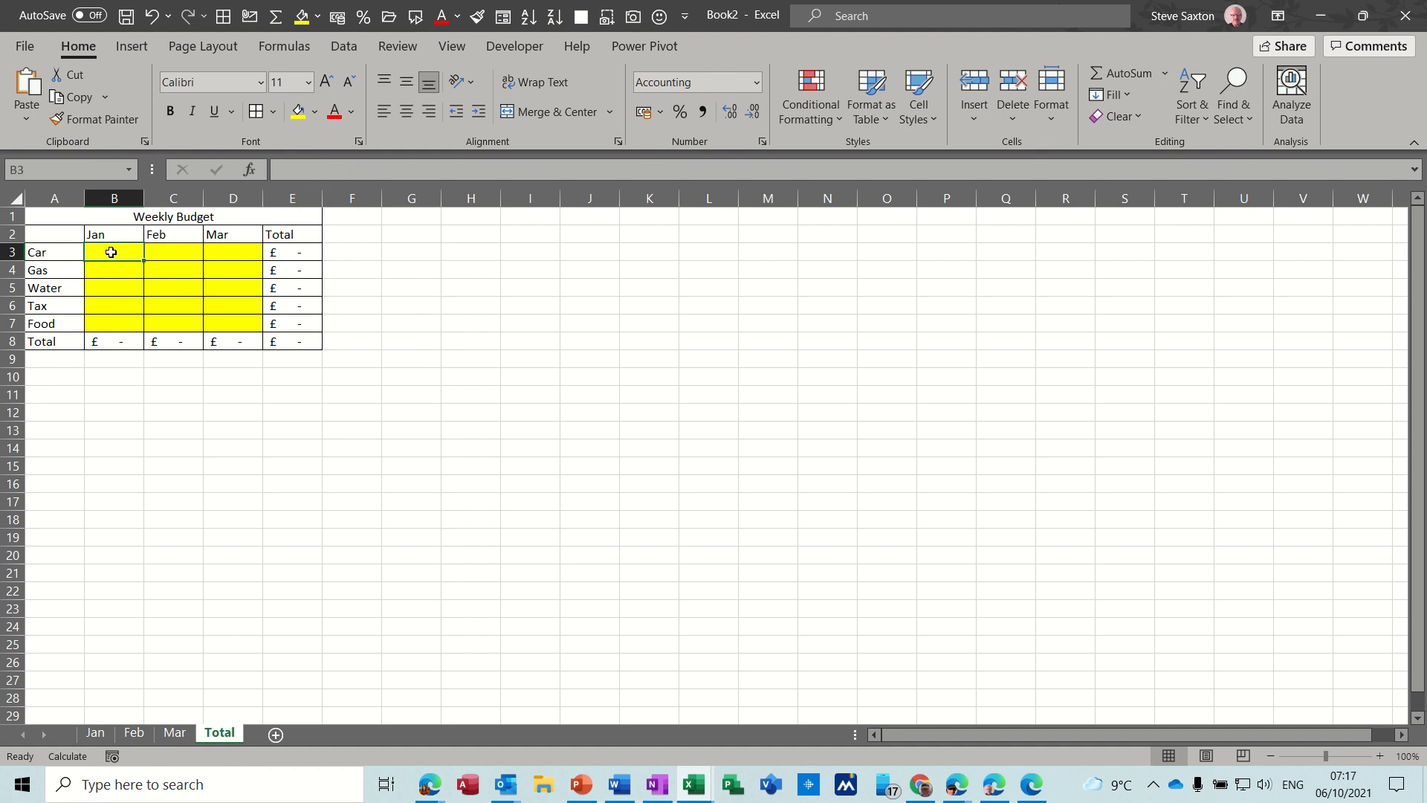
{"action": "key", "text": "alt+equal"}
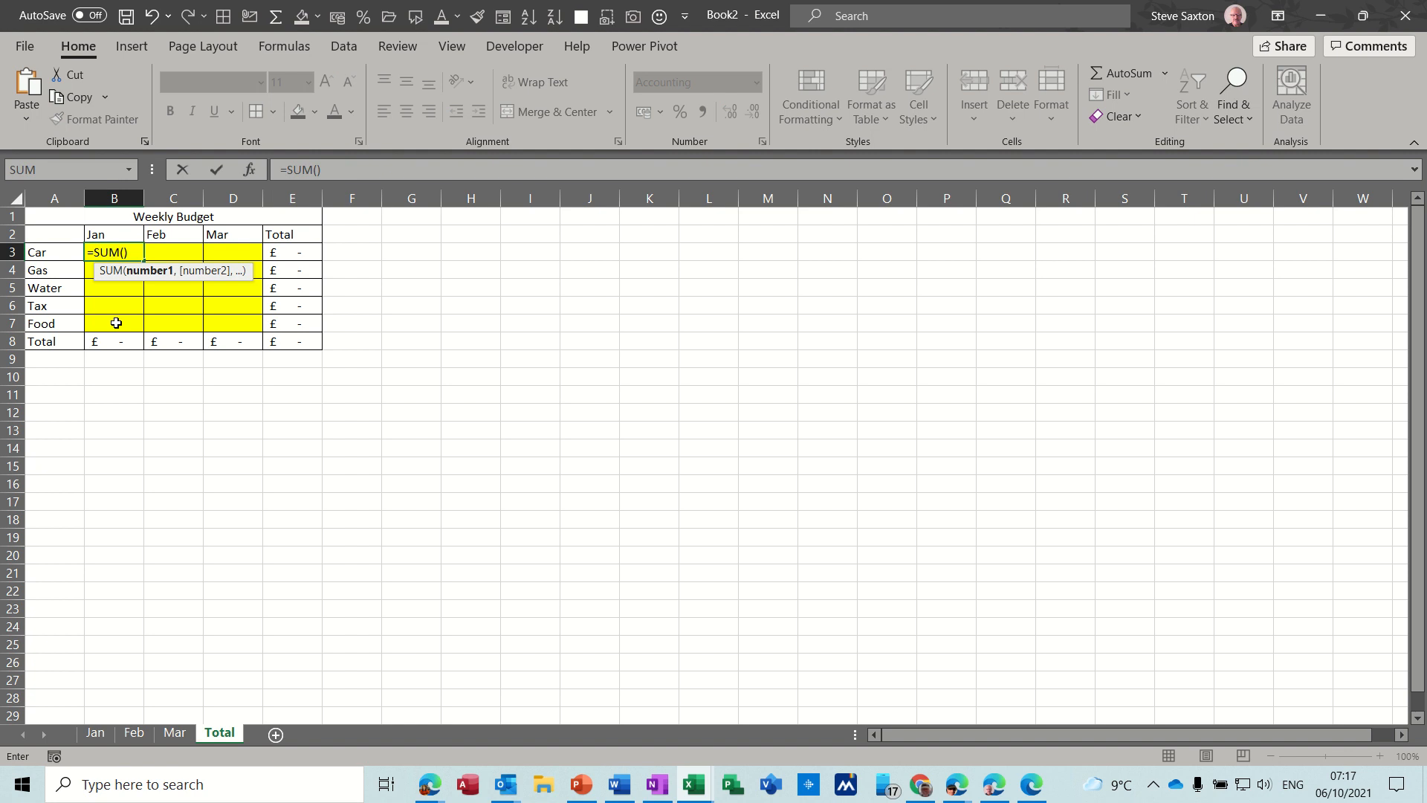
{"action": "left_click", "coordinate": [95, 733]}
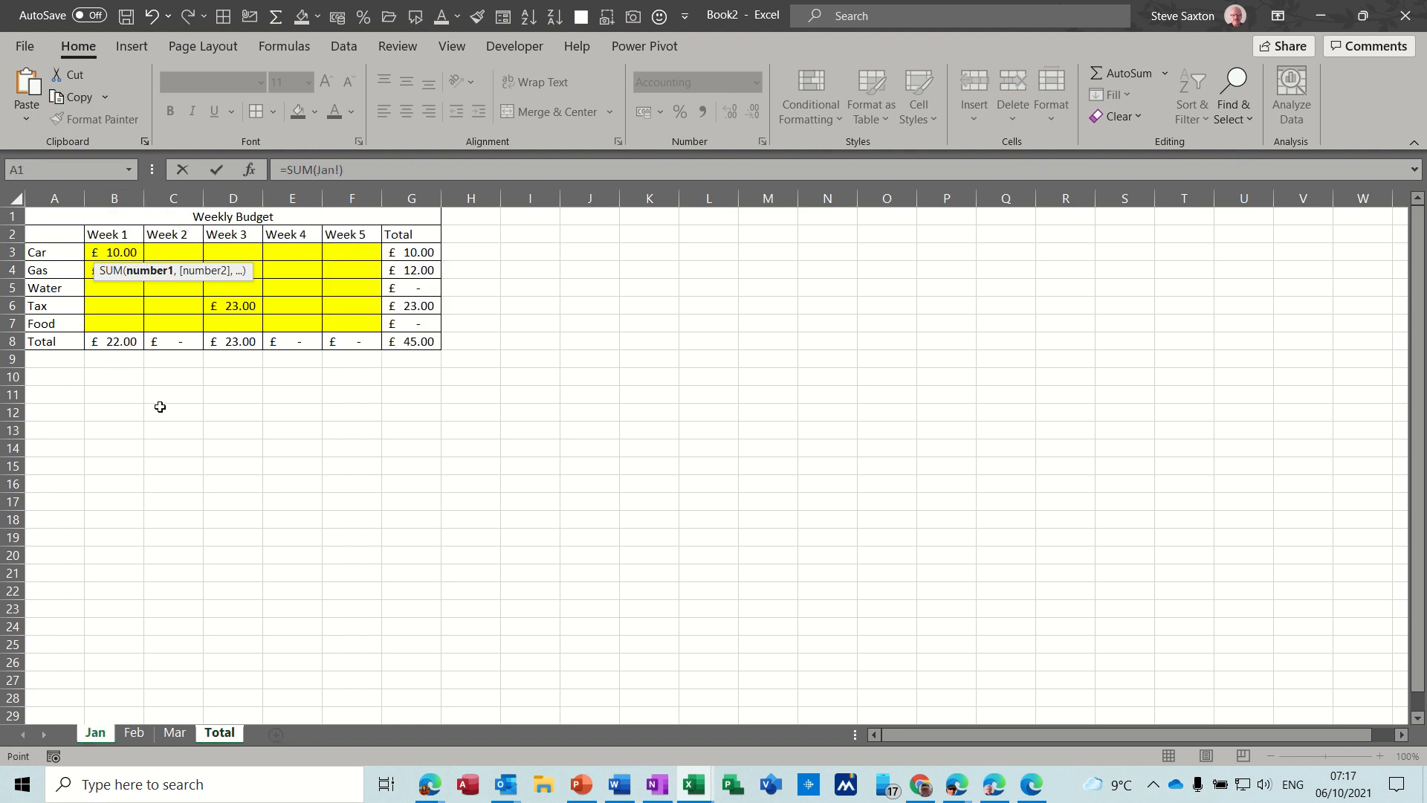
{"action": "left_click", "coordinate": [420, 253]}
{"action": "left_click", "coordinate": [215, 171]}
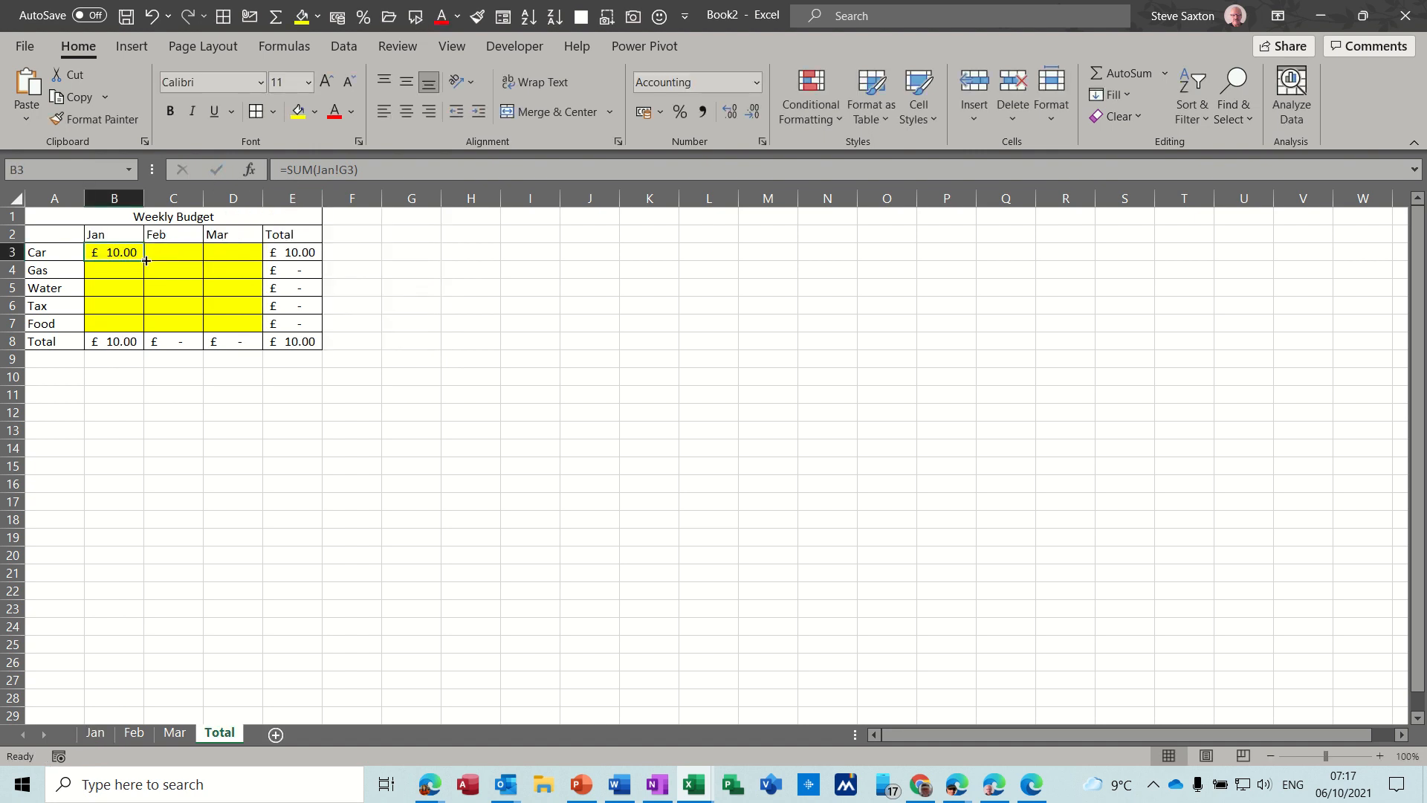
{"action": "left_click_drag", "start_coordinate": [146, 260], "coordinate": [139, 337]}
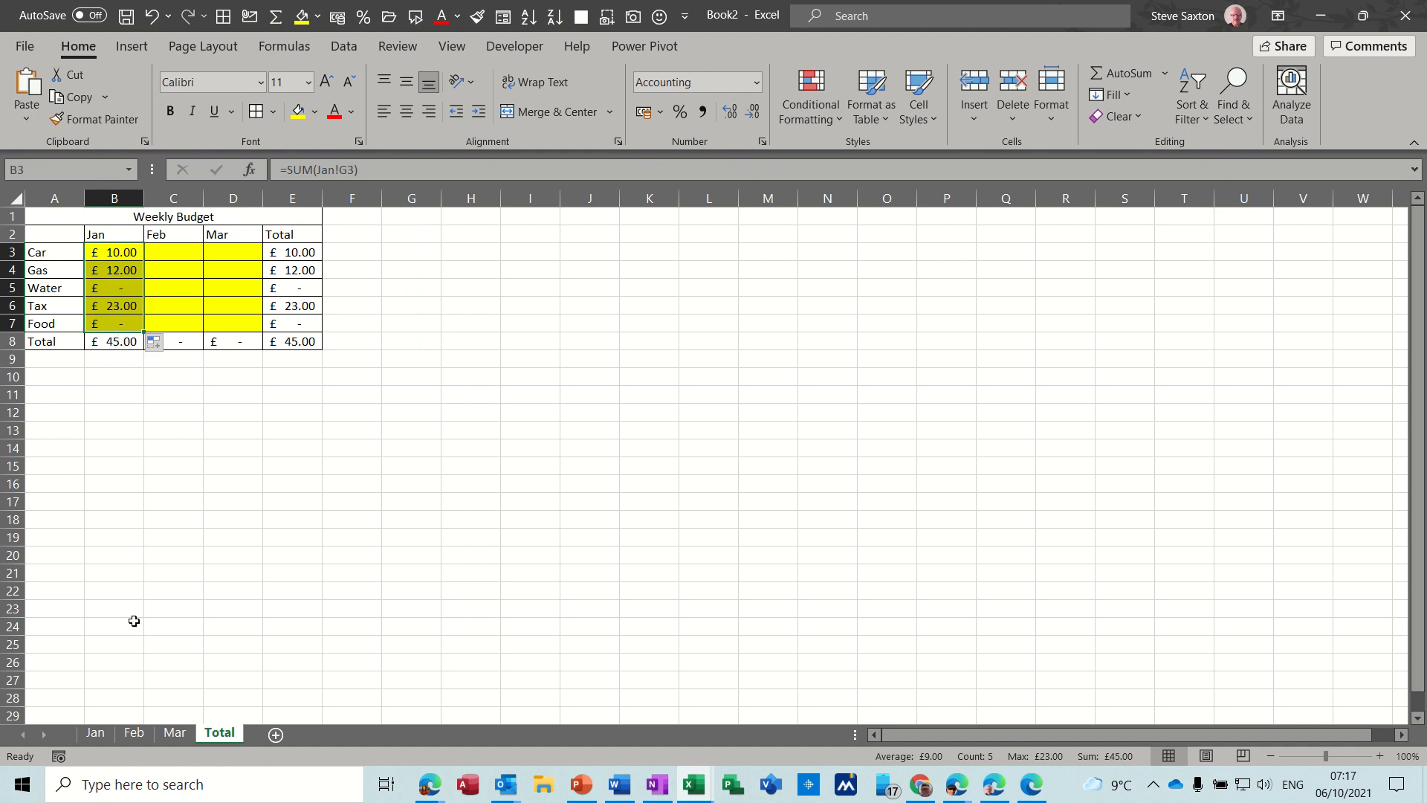
Step: On the Jan sheet, enter 50 for Water in Week 5
{"action": "left_click", "coordinate": [97, 735]}
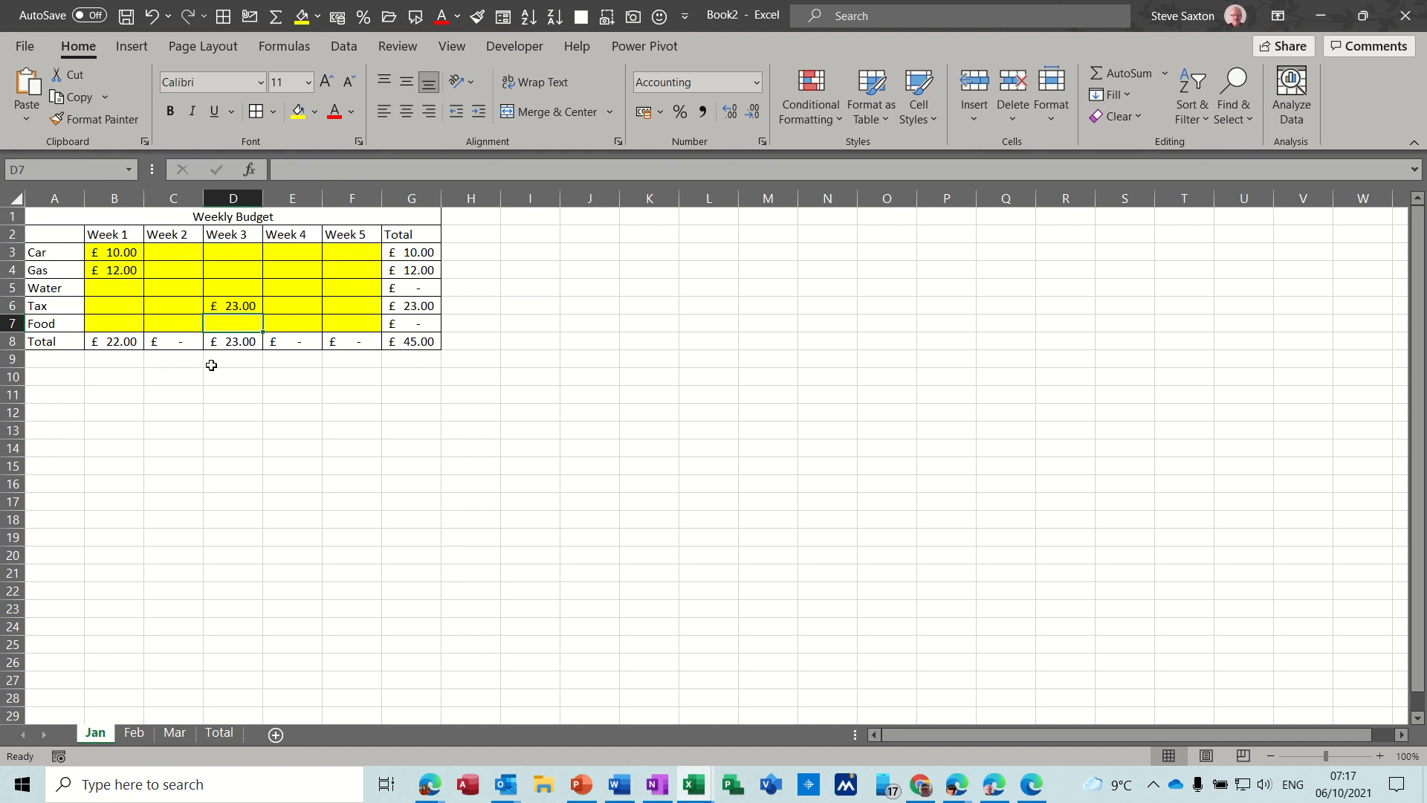
{"action": "left_click", "coordinate": [339, 289]}
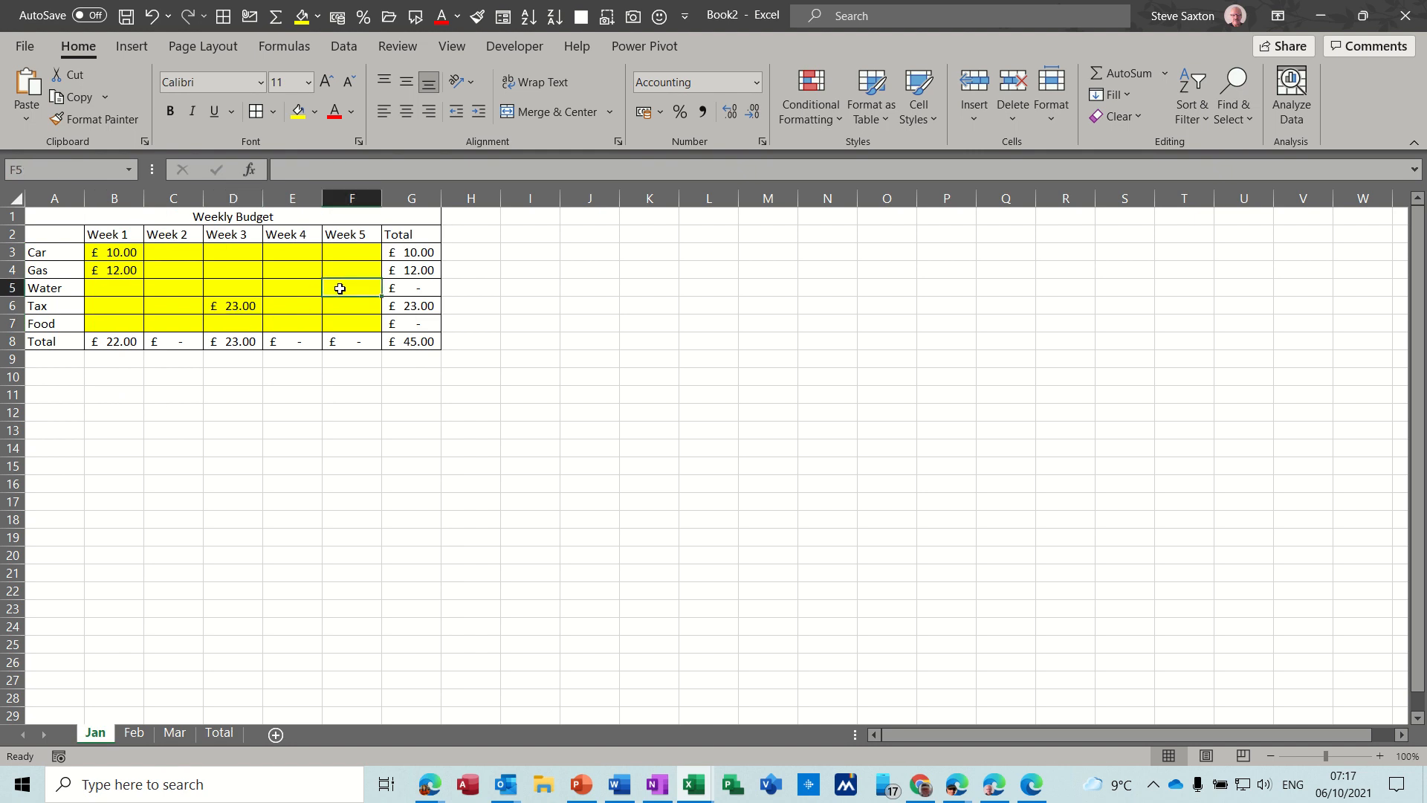
{"action": "type", "text": "50"}
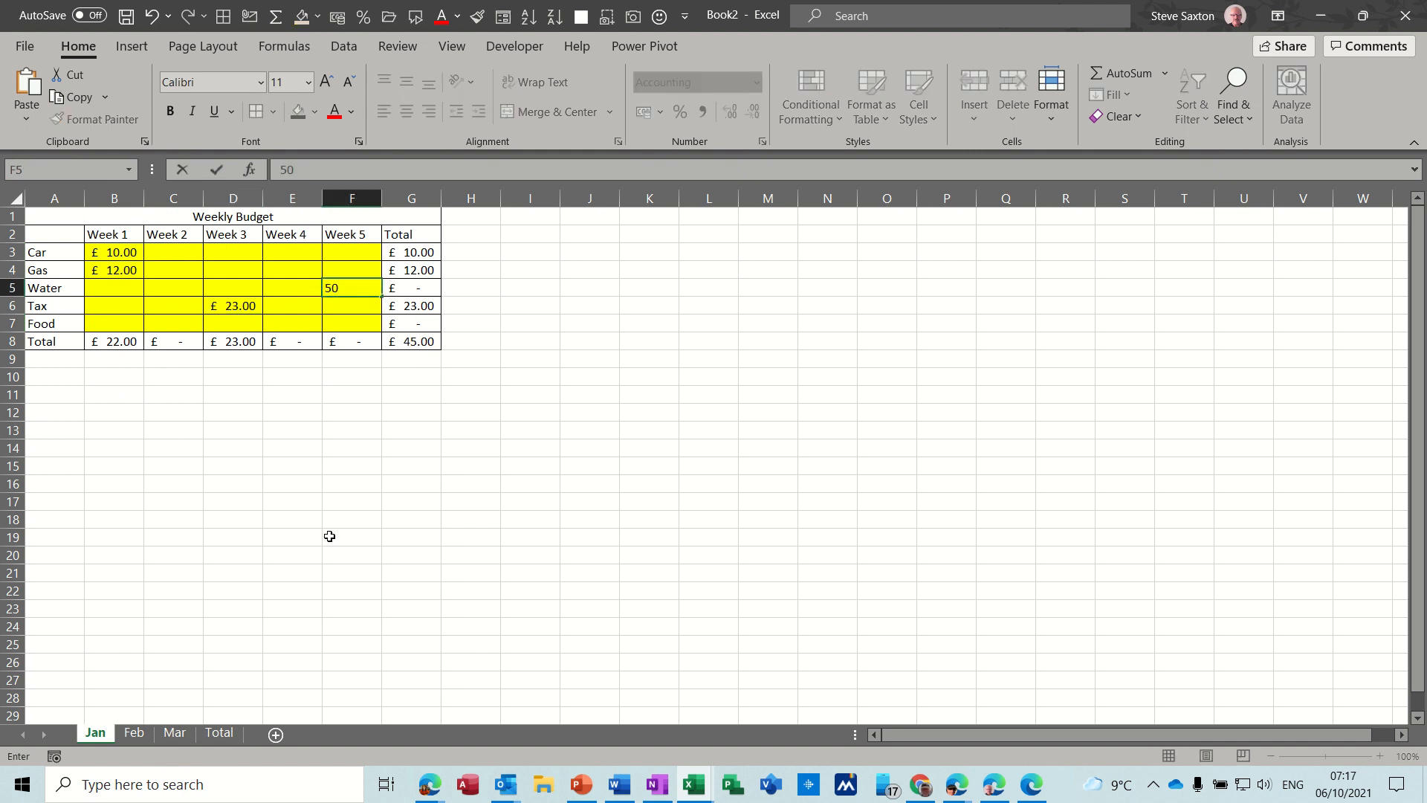
{"action": "key", "text": "Return"}
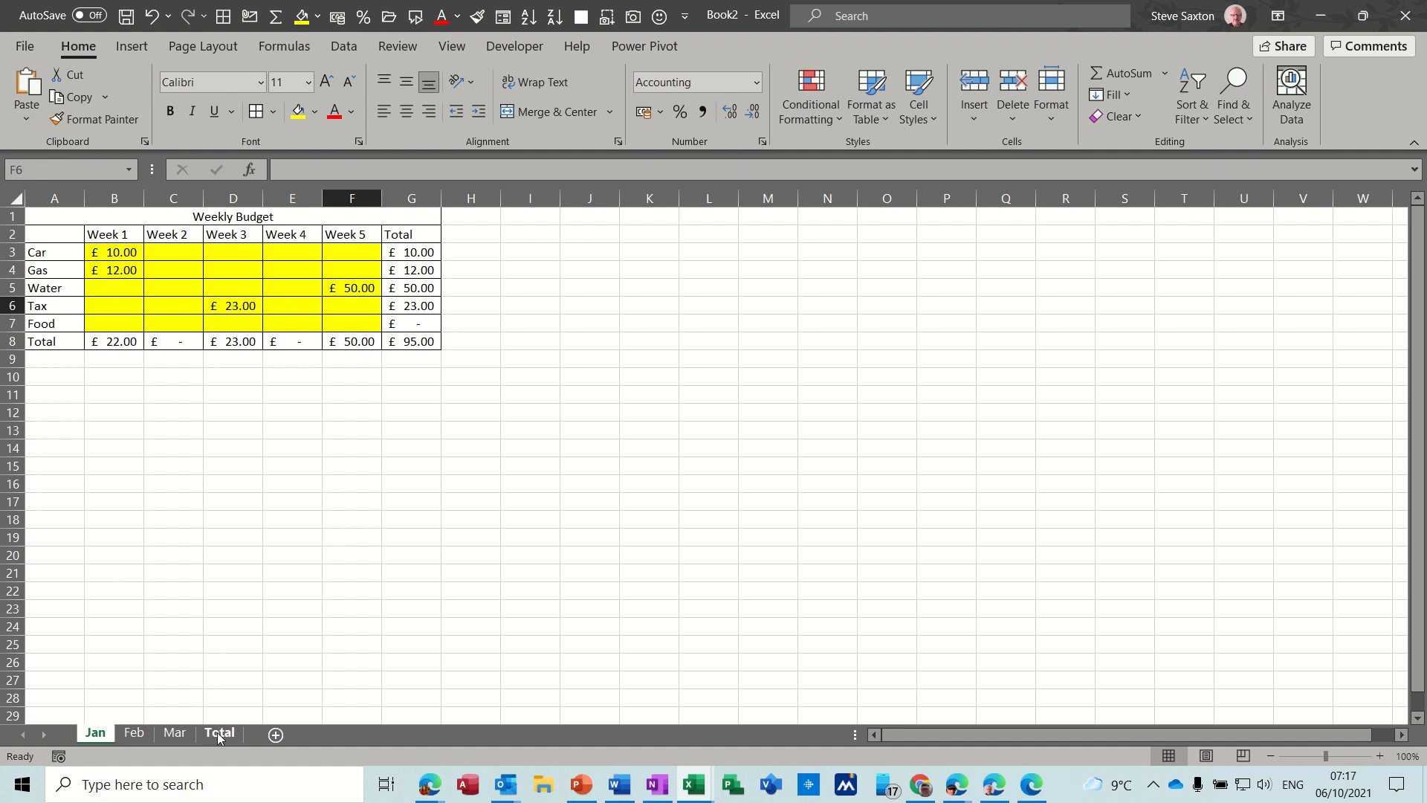
Step: On the Total sheet, enter =SUM(Feb!G3) in C3 and fill the formula down to C7
{"action": "left_click", "coordinate": [219, 733]}
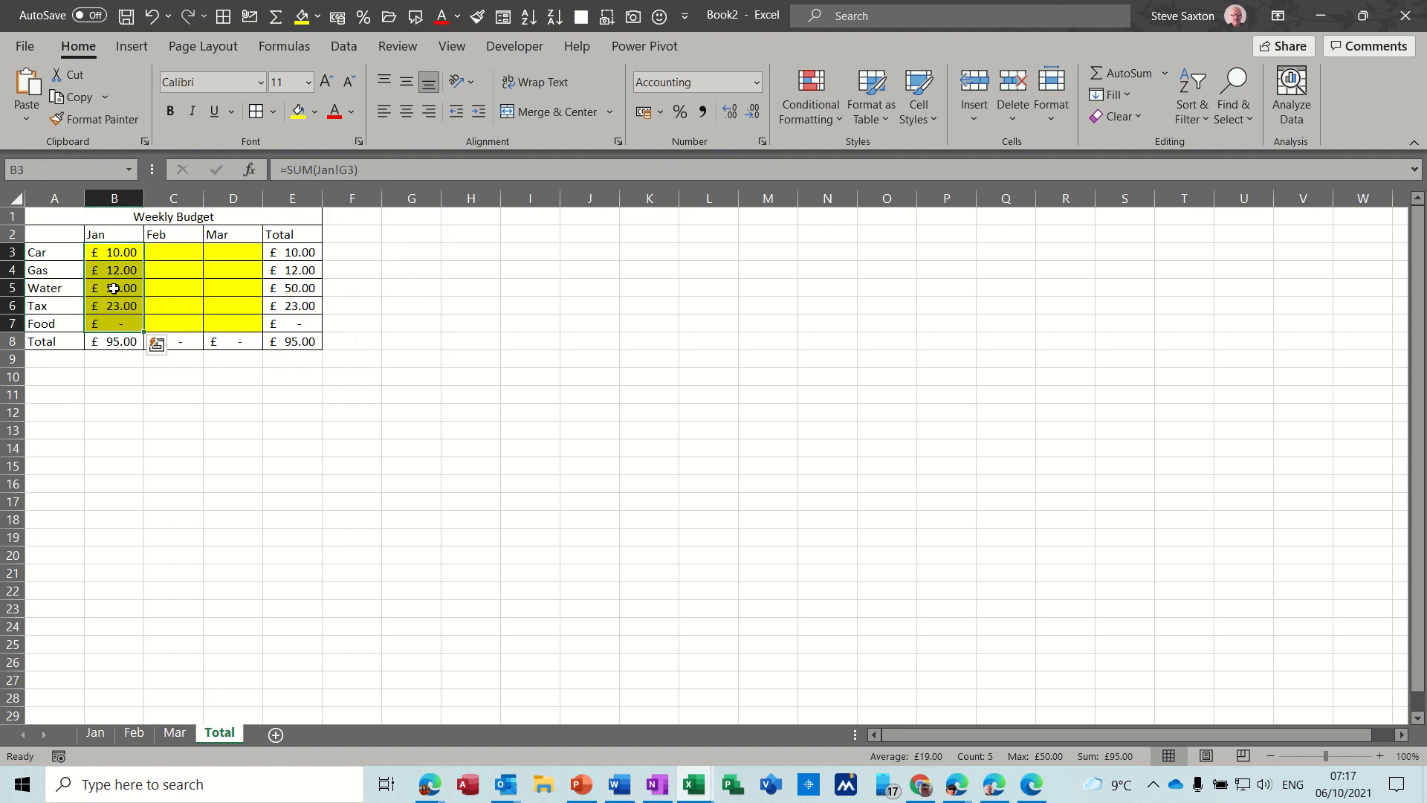
{"action": "left_click", "coordinate": [178, 255]}
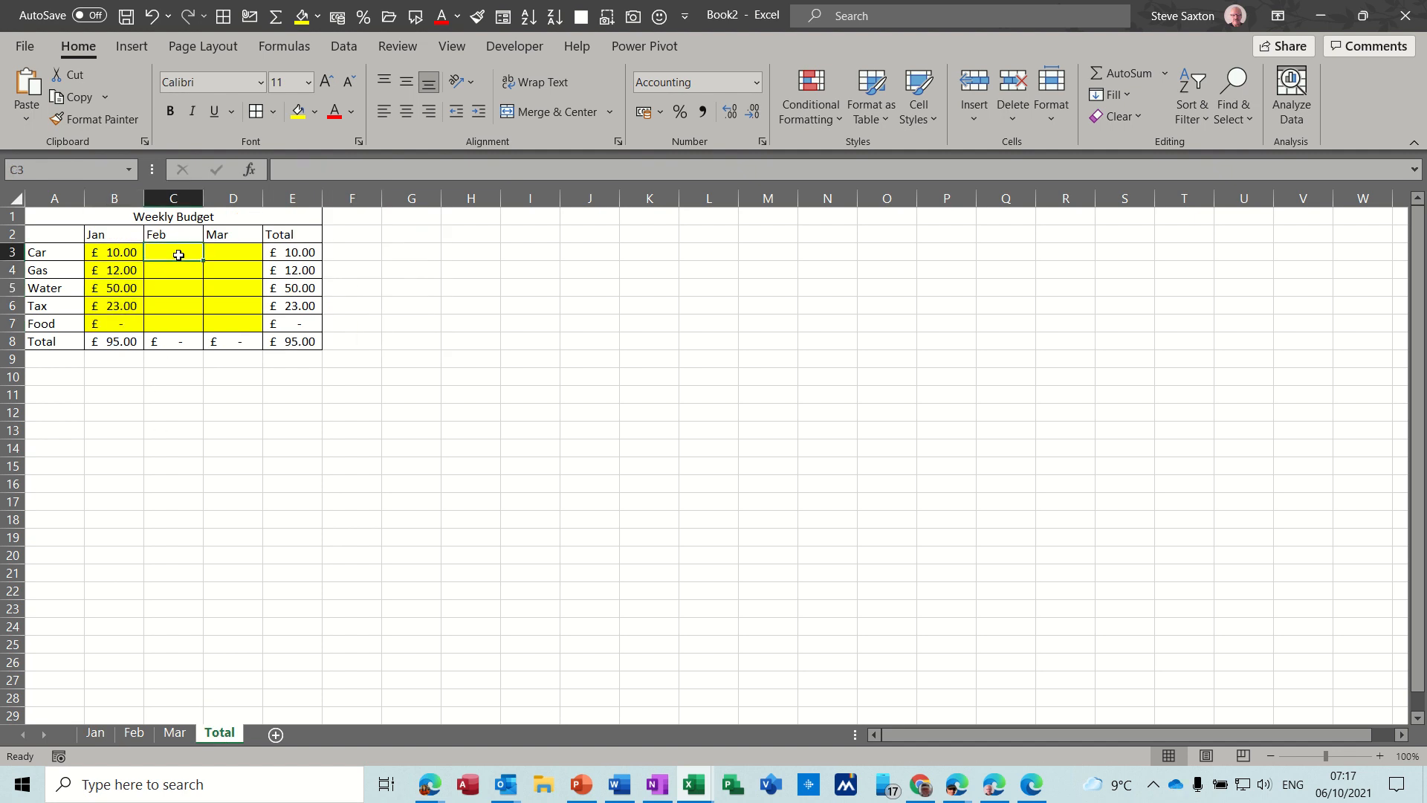
{"action": "key", "text": "alt+equal"}
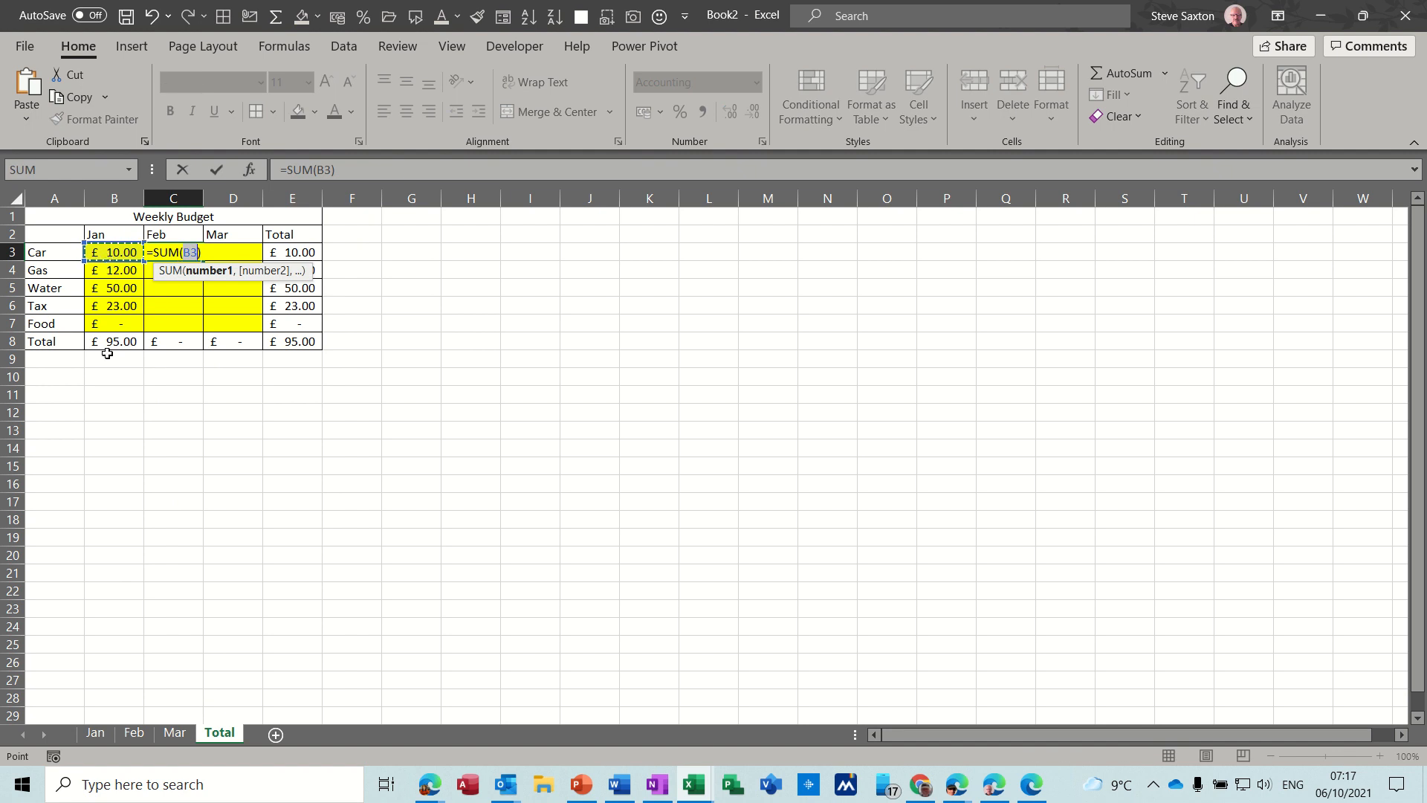
{"action": "left_click", "coordinate": [134, 732]}
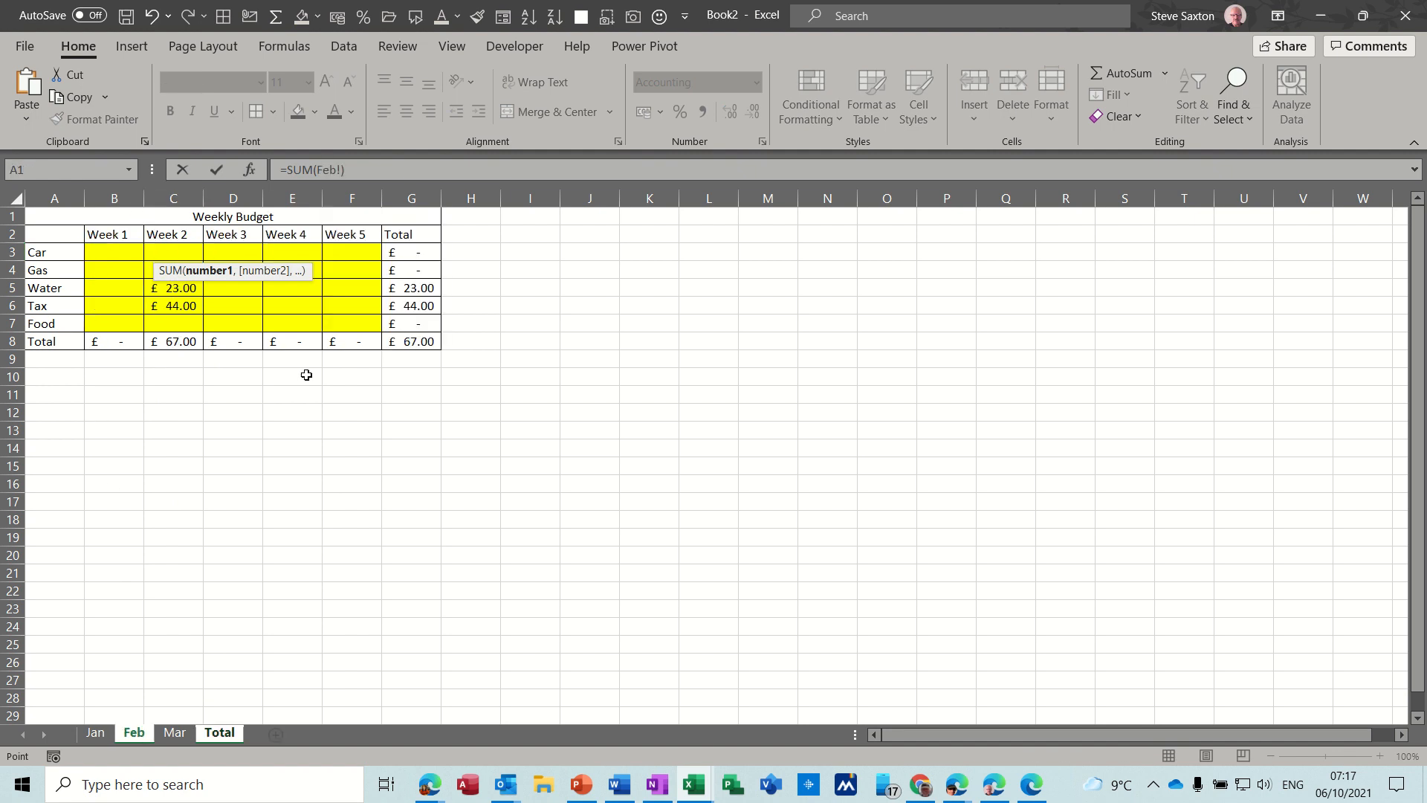
{"action": "left_click", "coordinate": [404, 252]}
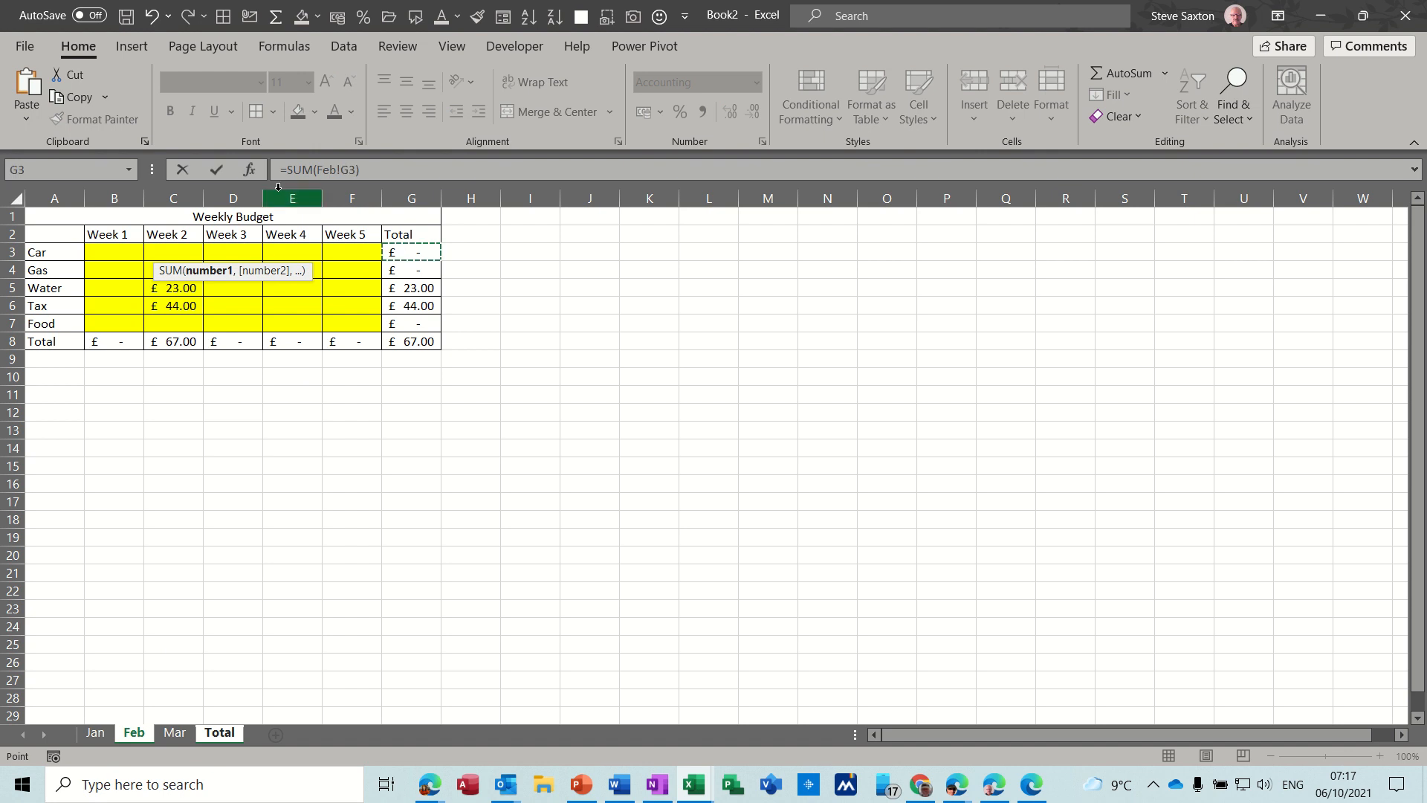
{"action": "left_click", "coordinate": [218, 171]}
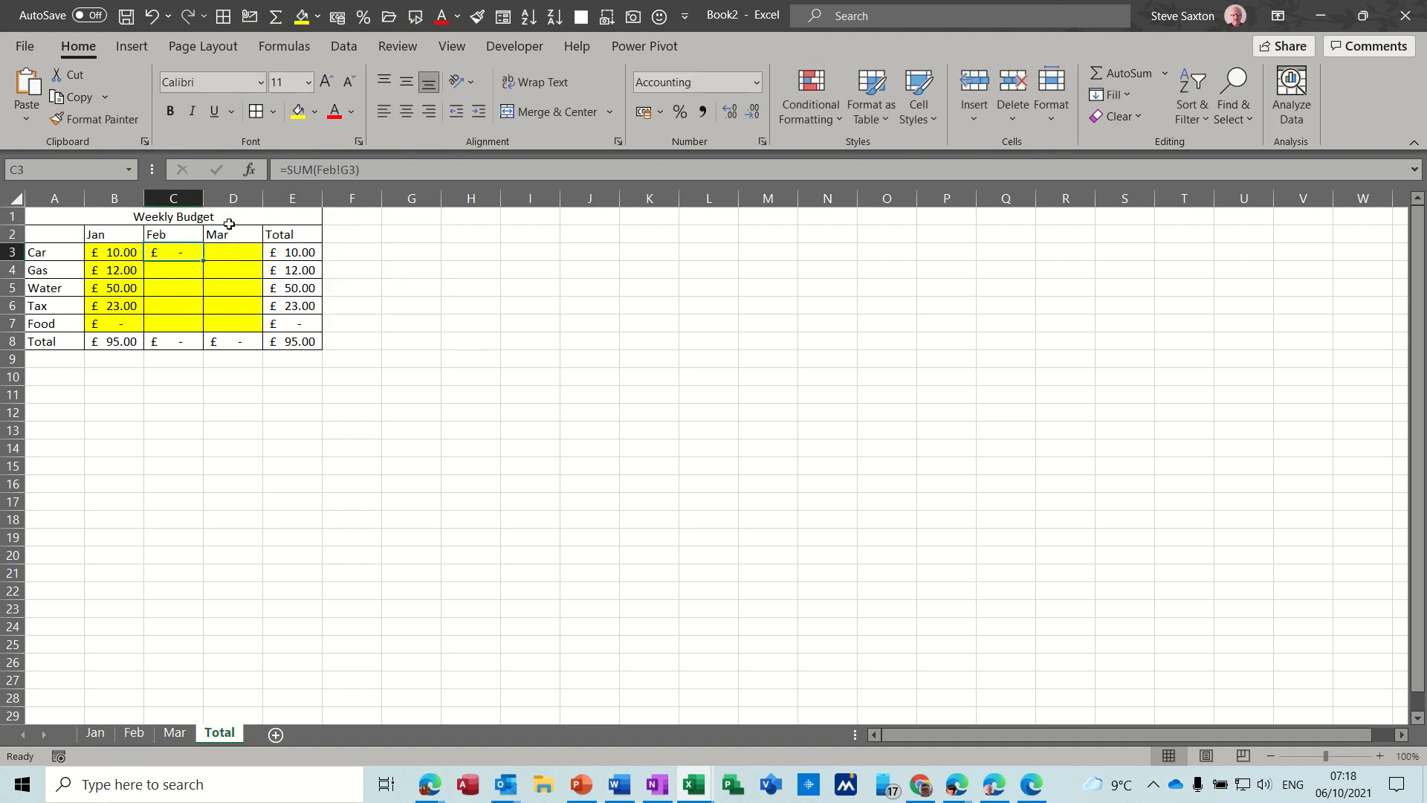
{"action": "left_click_drag", "start_coordinate": [206, 261], "coordinate": [199, 327]}
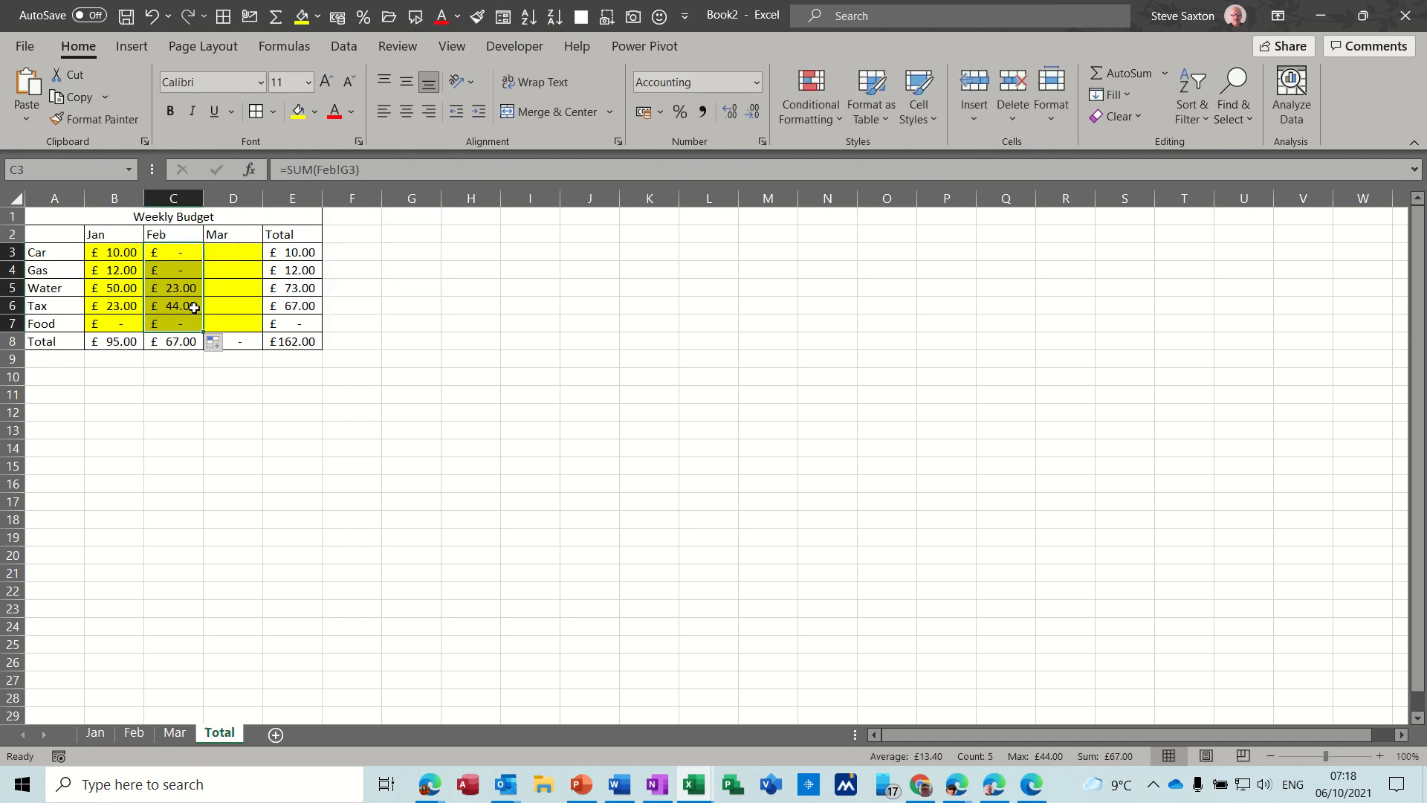
Step: On the Total sheet, enter =SUM(Mar!G3) in D3 and fill the formula down to D7
{"action": "left_click", "coordinate": [231, 253]}
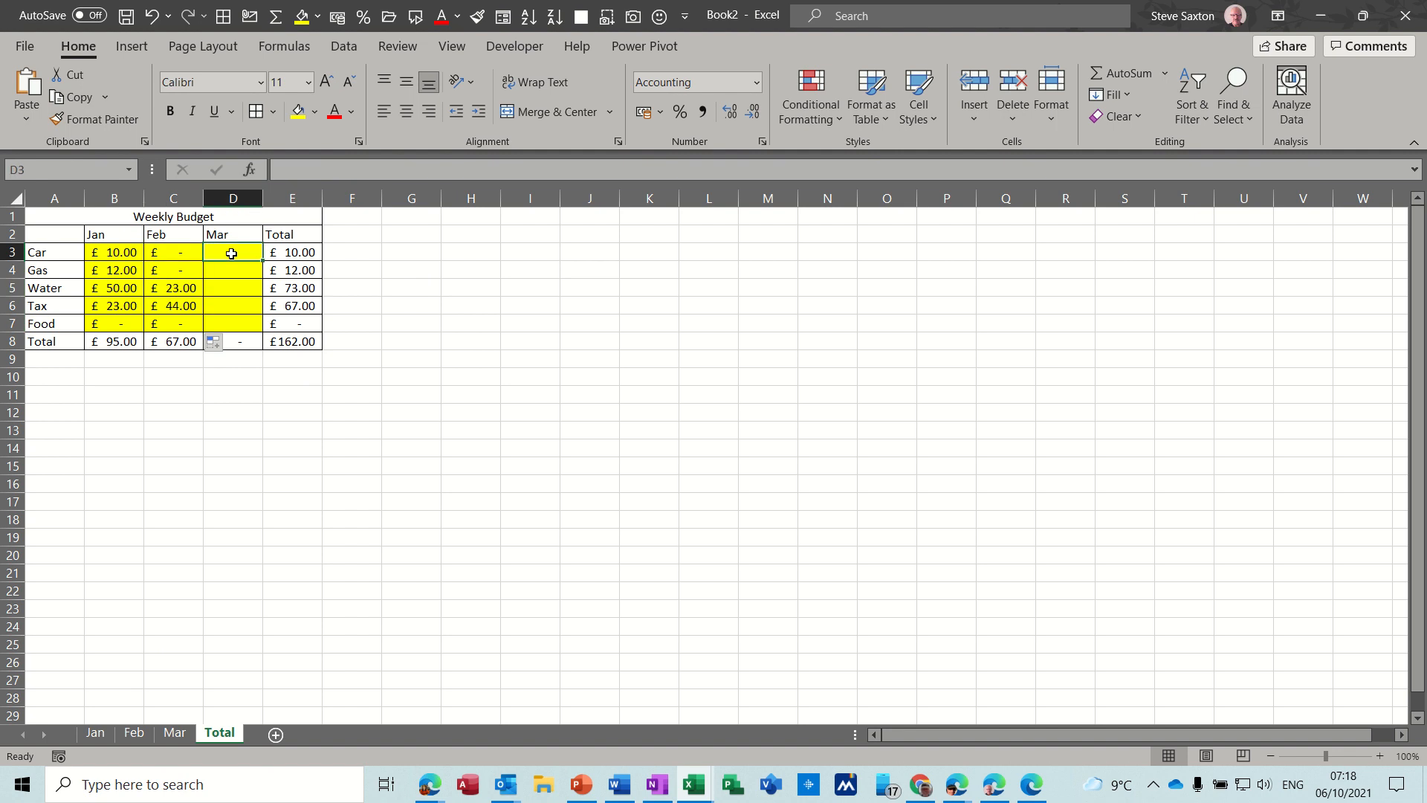
{"action": "key", "text": "alt+equal"}
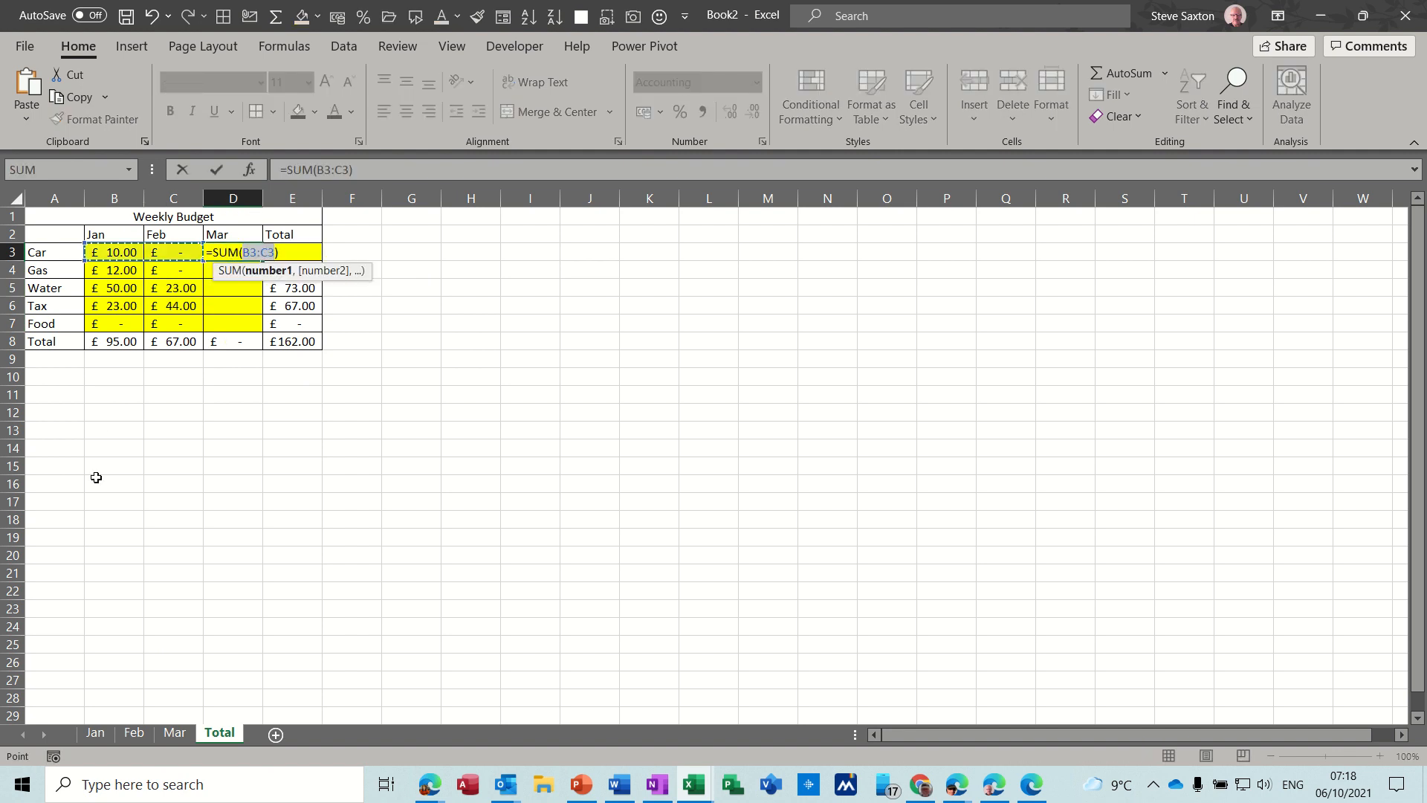
{"action": "left_click", "coordinate": [175, 734]}
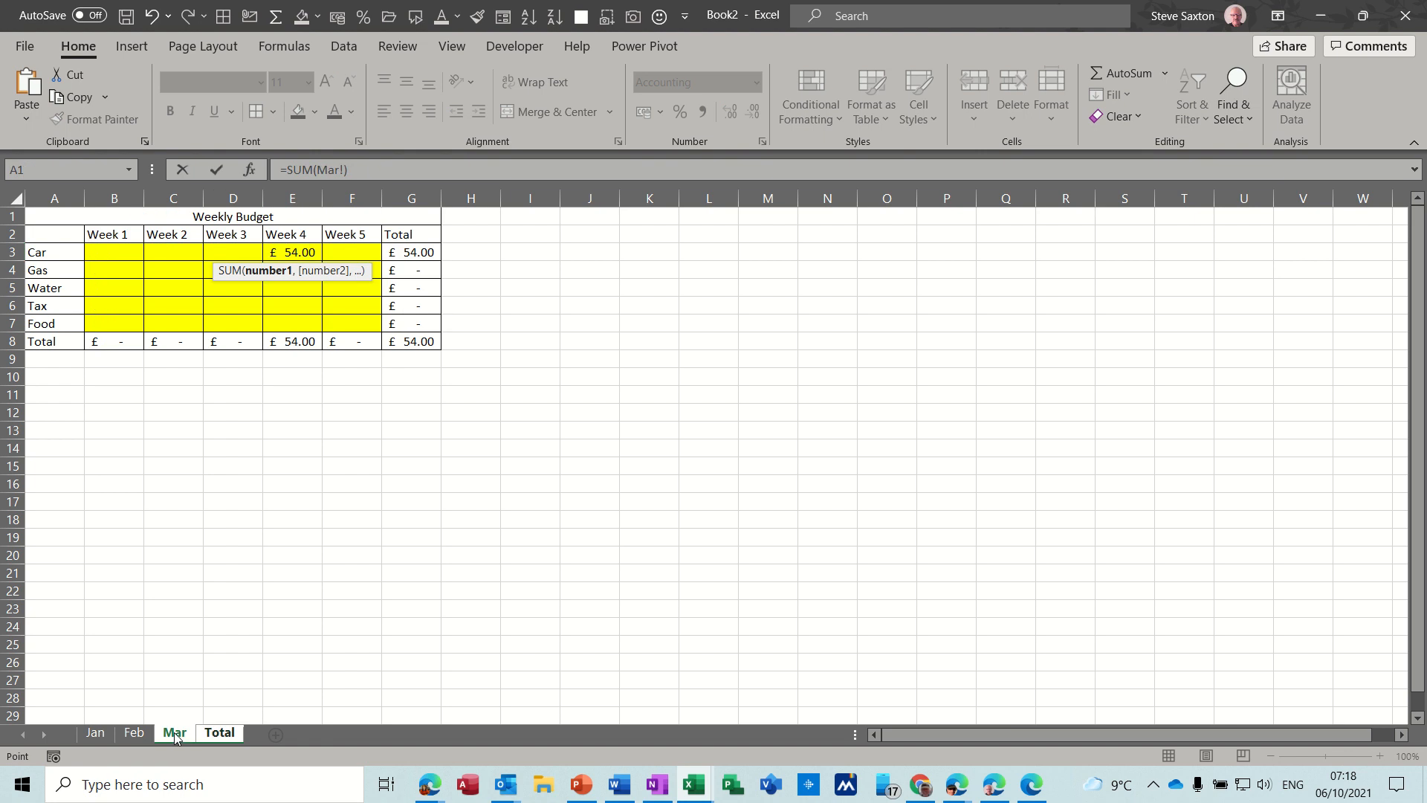
{"action": "left_click", "coordinate": [408, 255]}
{"action": "left_click", "coordinate": [217, 171]}
{"action": "double_click", "coordinate": [264, 264]}
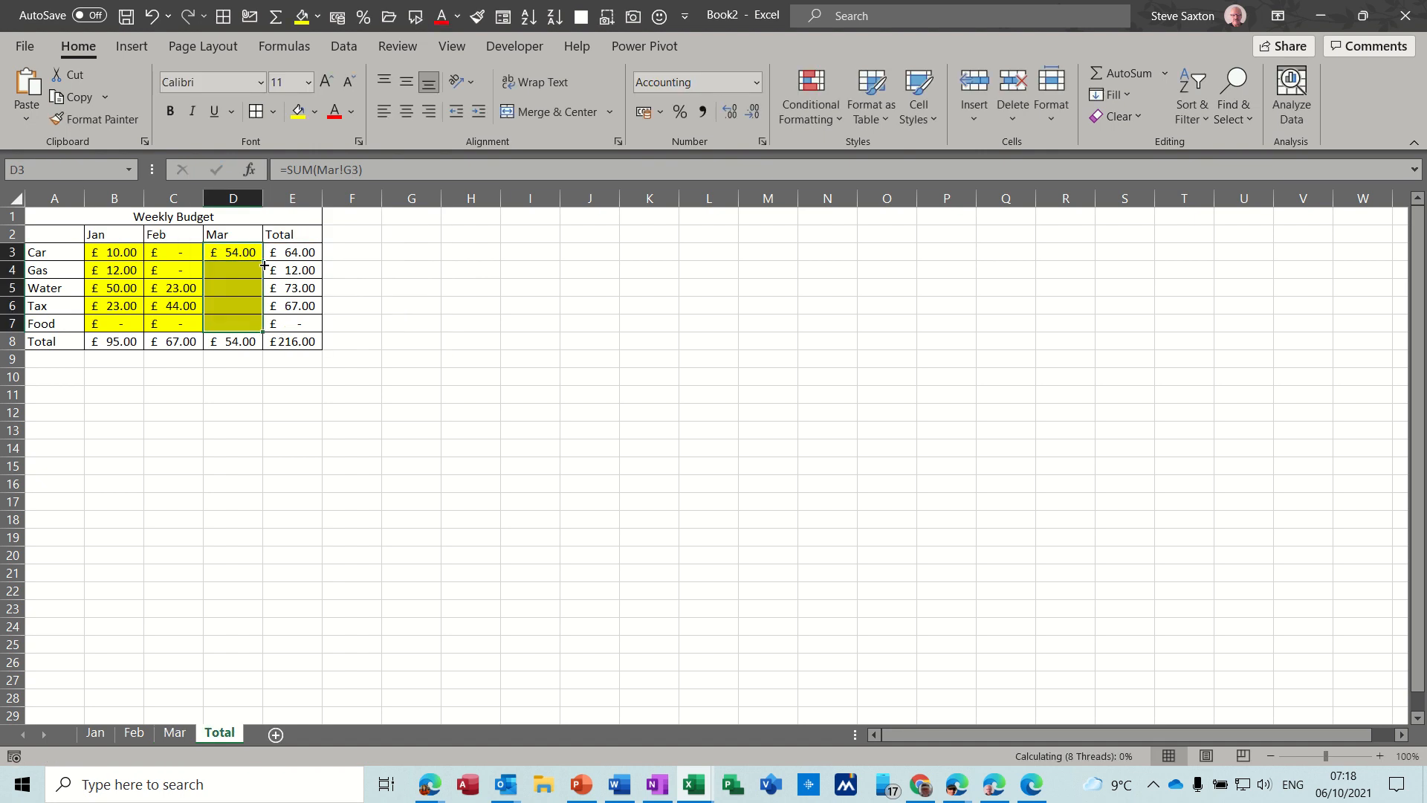
Step: On the Mar sheet, enter 23 for Water and 2 for Tax in Week 5
{"action": "left_click", "coordinate": [174, 732]}
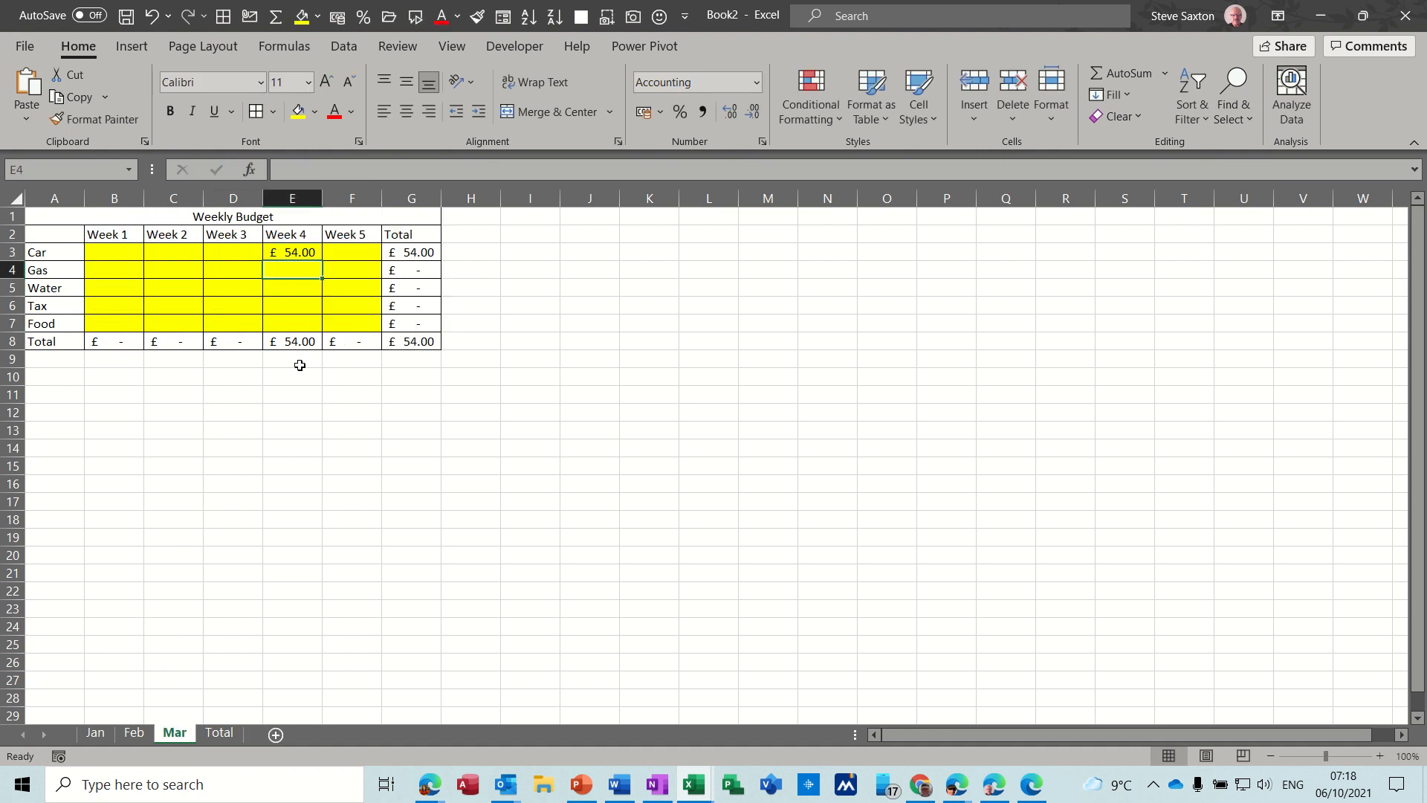
{"action": "left_click", "coordinate": [353, 289]}
{"action": "type", "text": "23"}
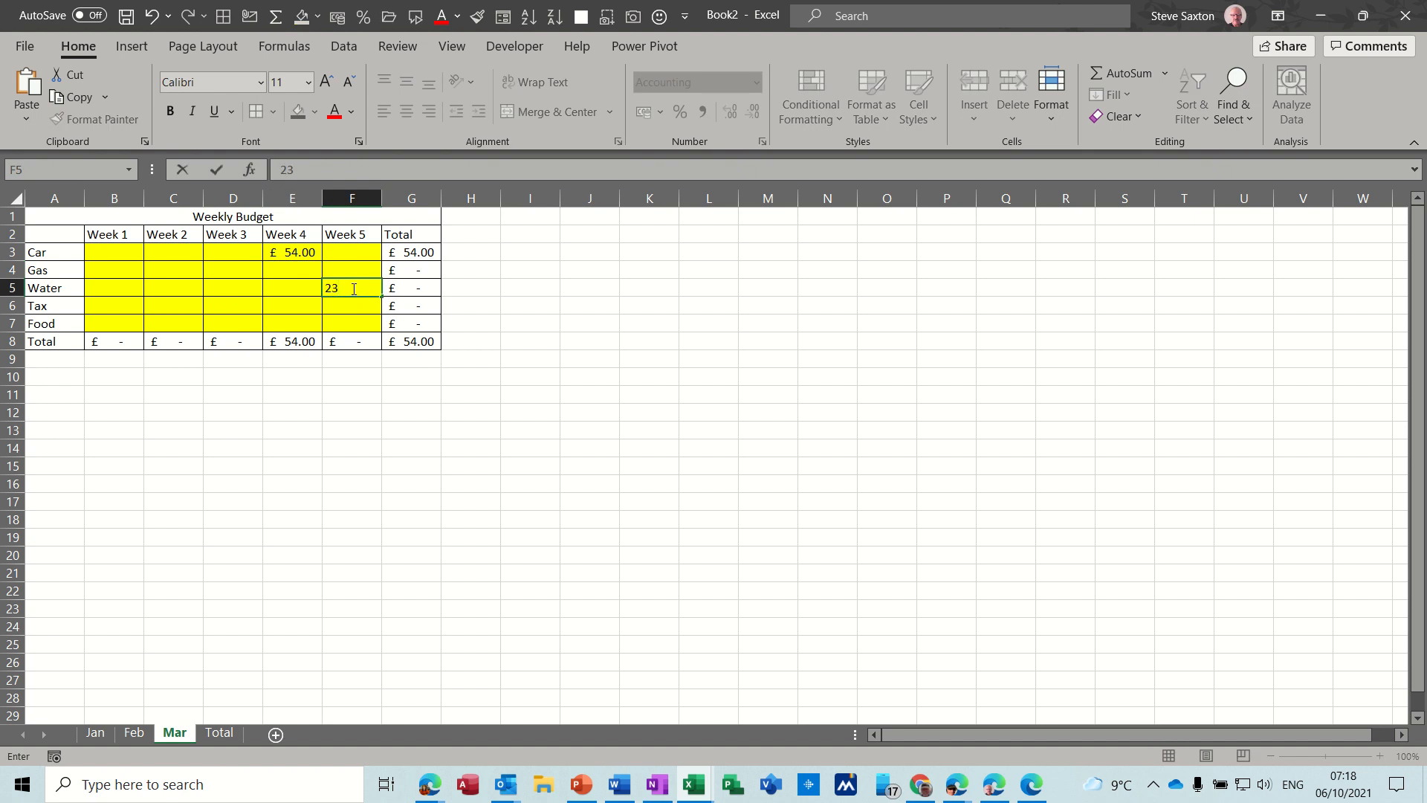
{"action": "key", "text": "Return"}
{"action": "type", "text": "2"}
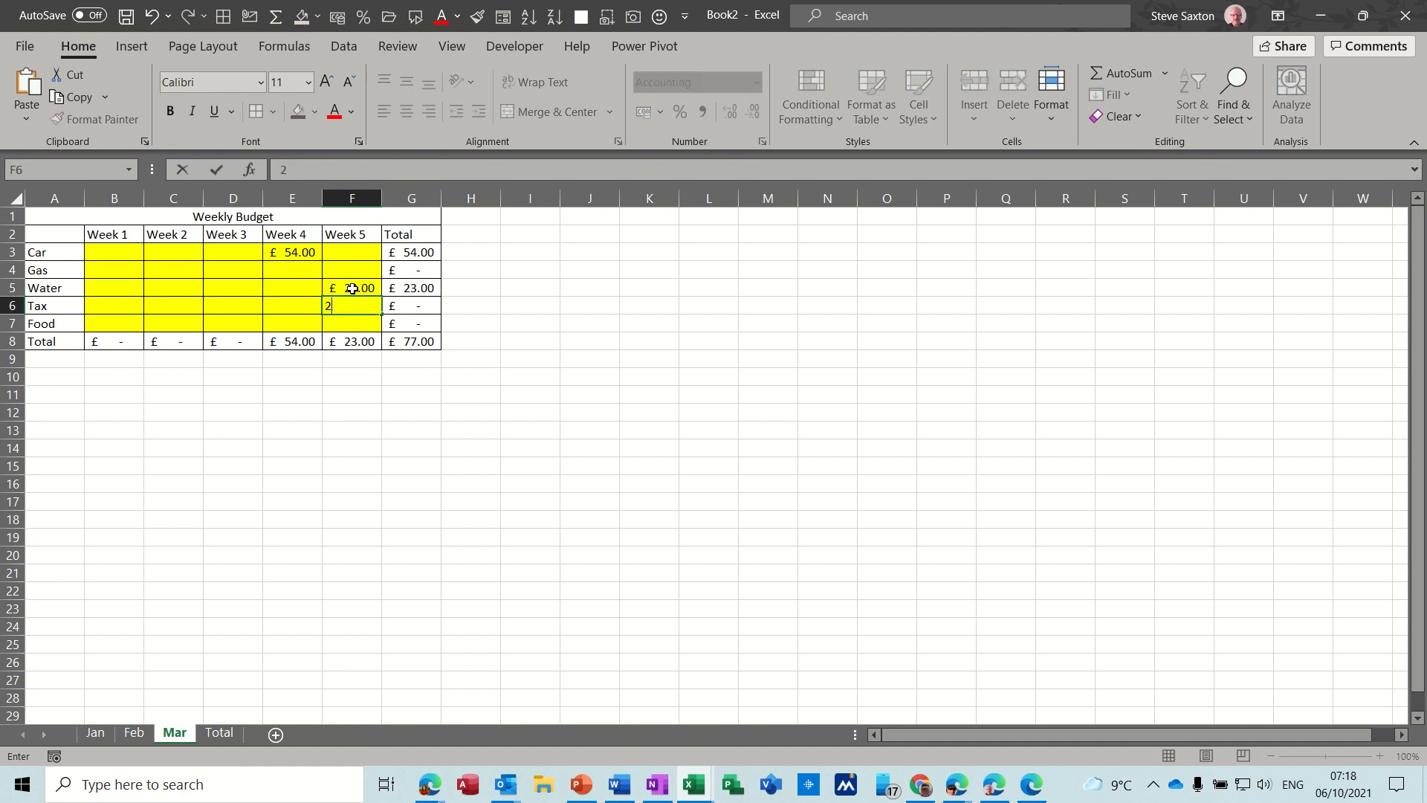
Step: On the Mar sheet, enter 3 for Food and 3 for Gas in Week 2
{"action": "left_click", "coordinate": [186, 322]}
{"action": "type", "text": "3"}
{"action": "key", "text": "Up"}
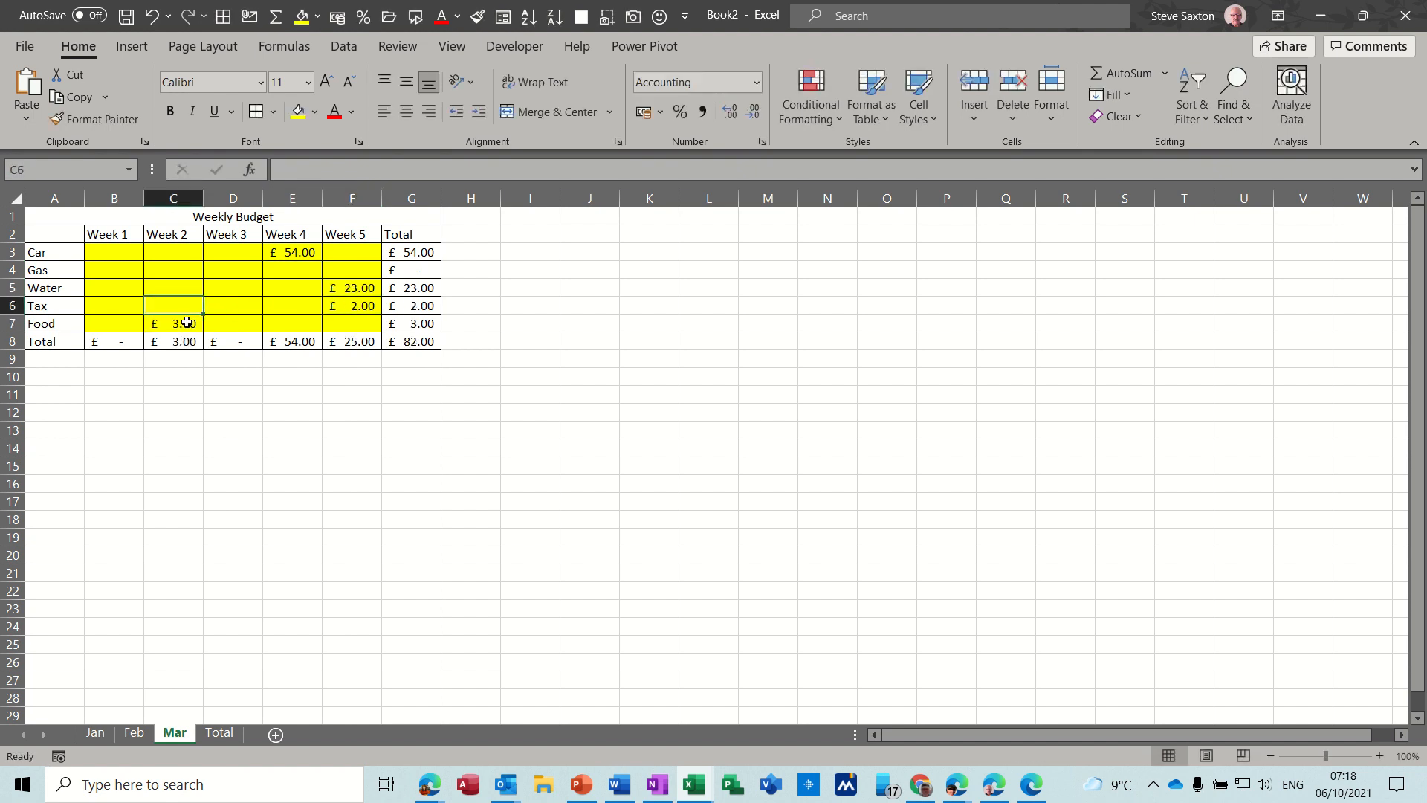
{"action": "key", "text": "Up"}
{"action": "key", "text": "Up"}
{"action": "type", "text": "3"}
{"action": "key", "text": "Return"}
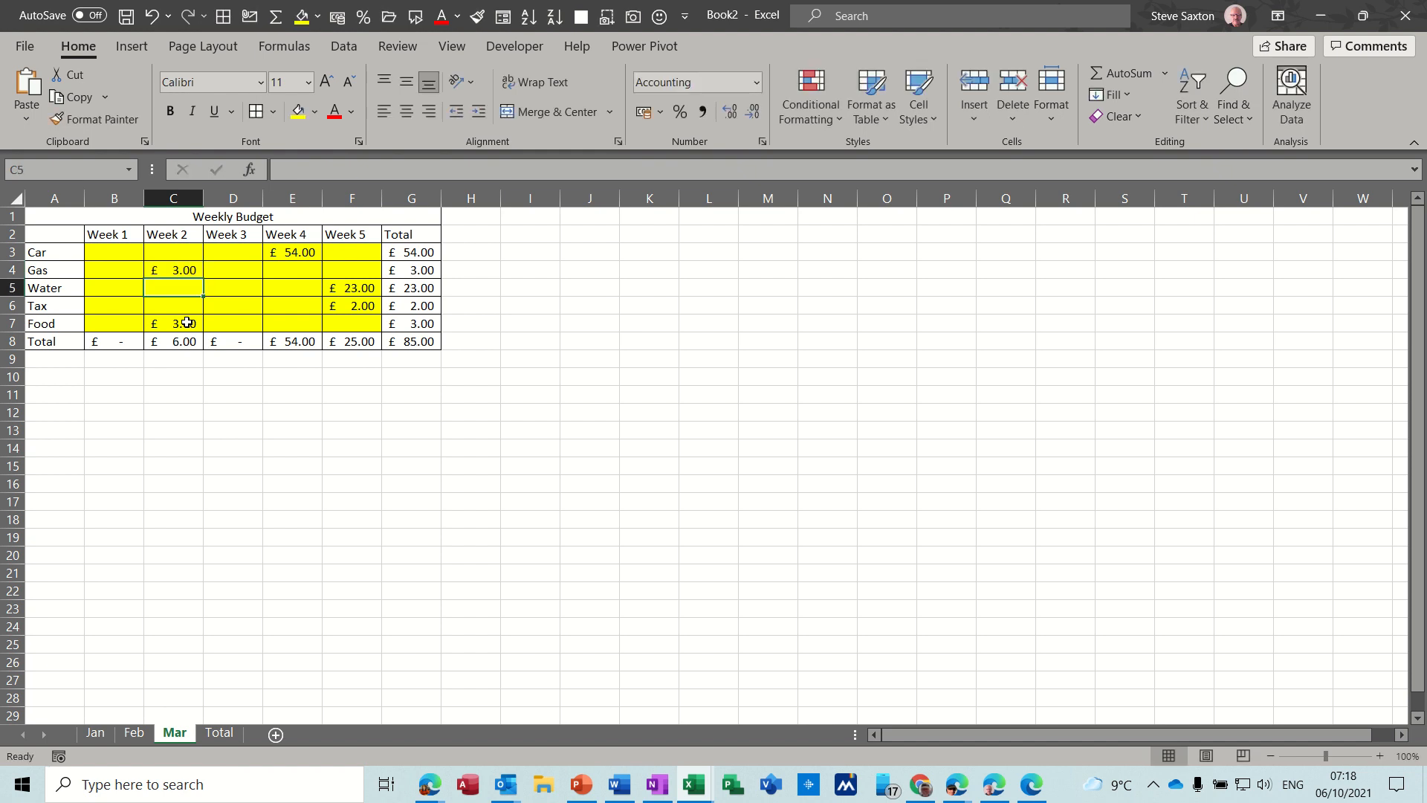
Step: On the Total sheet, insert a 3-D pie chart of the Car to Food labels and their totals in E3:E7, and place it below the table
{"action": "left_click", "coordinate": [219, 732]}
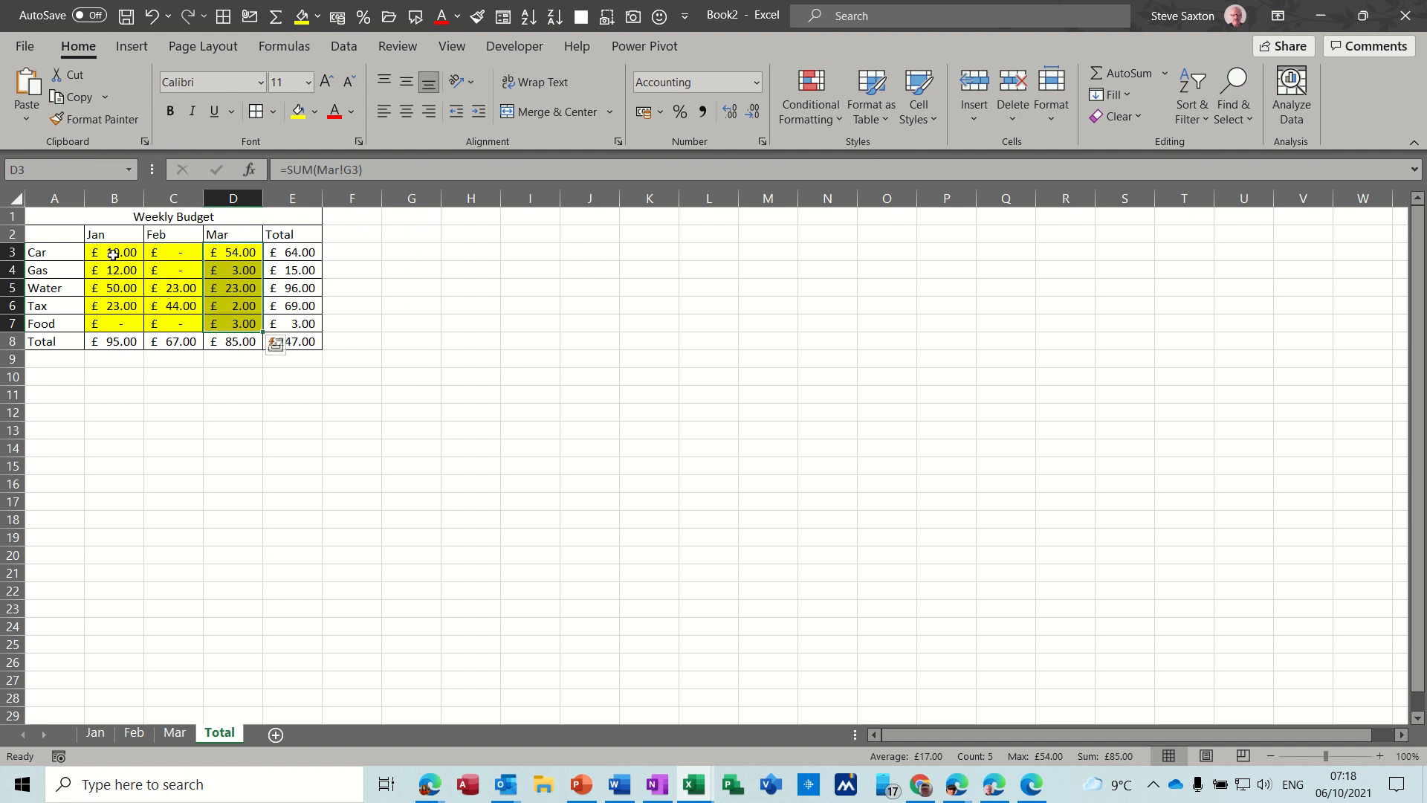
{"action": "left_click_drag", "start_coordinate": [113, 255], "coordinate": [238, 323]}
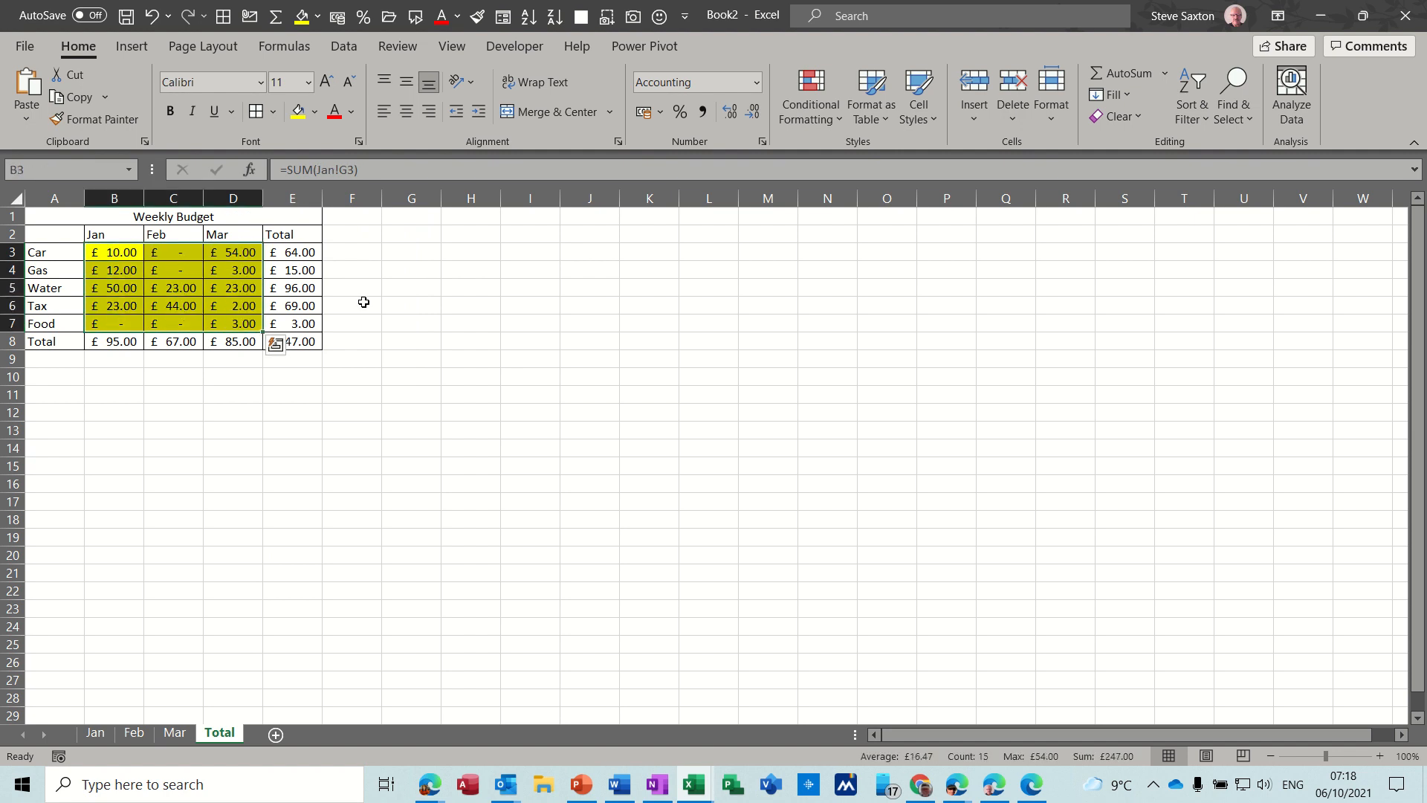
{"action": "left_click", "coordinate": [304, 252]}
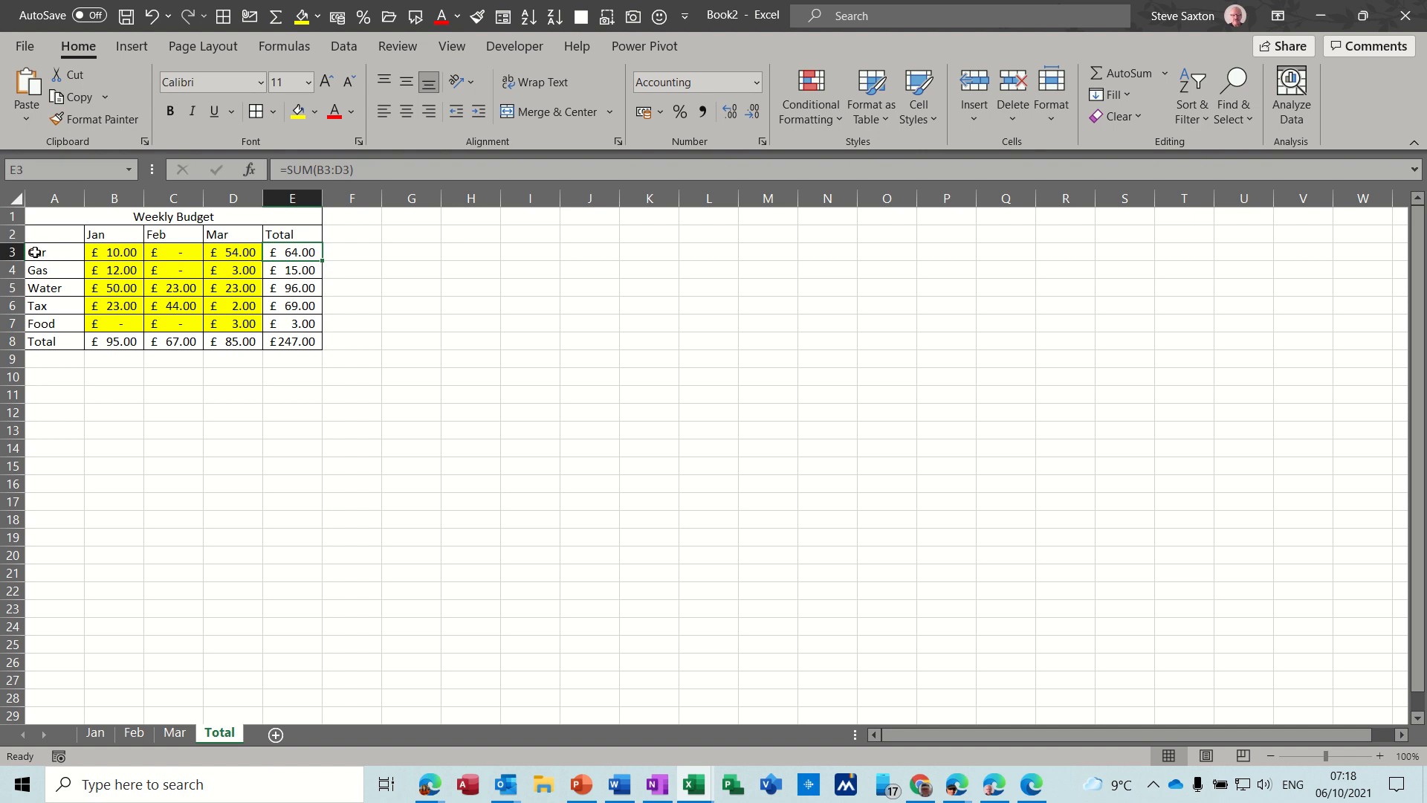
{"action": "left_click_drag", "start_coordinate": [35, 252], "coordinate": [40, 324]}
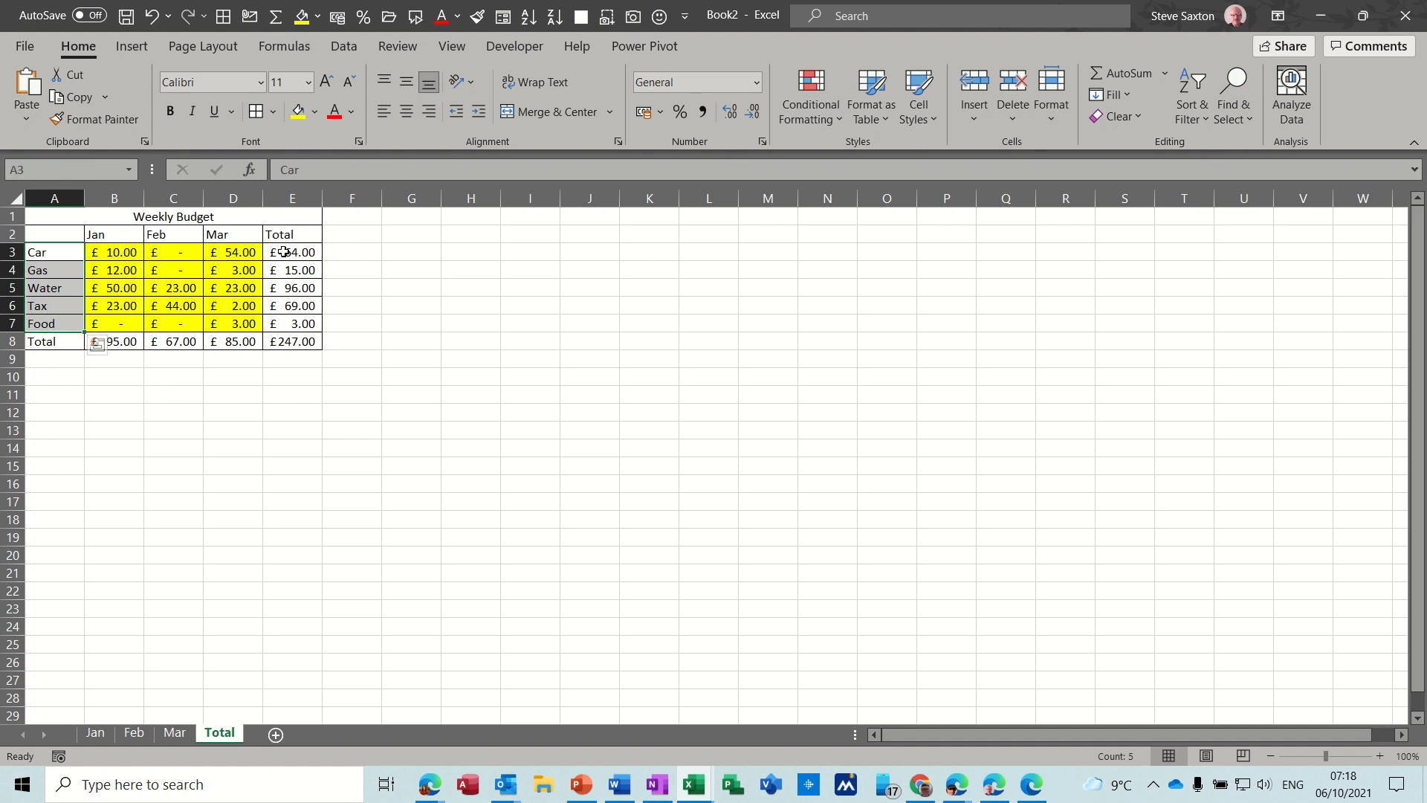
{"action": "left_click_drag", "start_coordinate": [284, 252], "coordinate": [284, 324]}
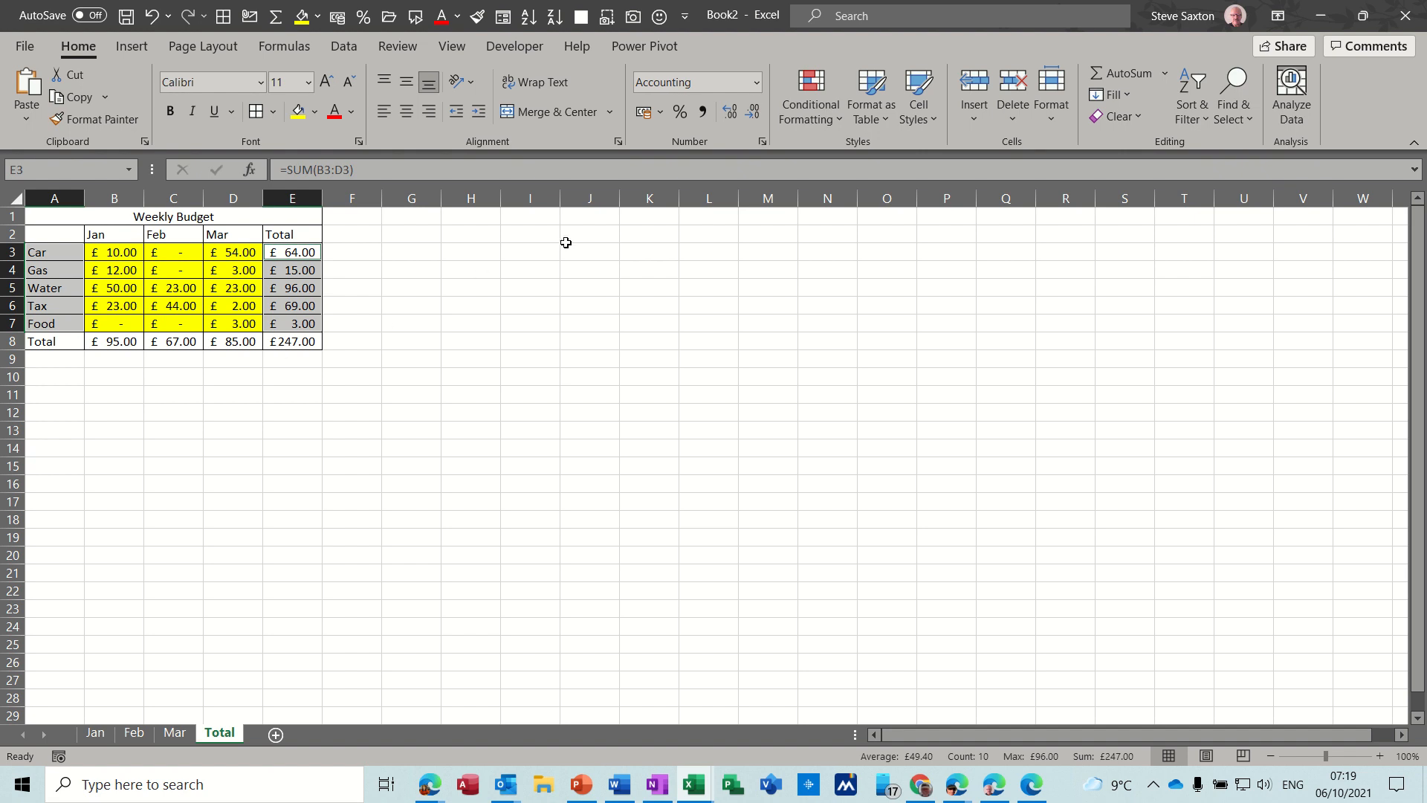
{"action": "left_click", "coordinate": [131, 46]}
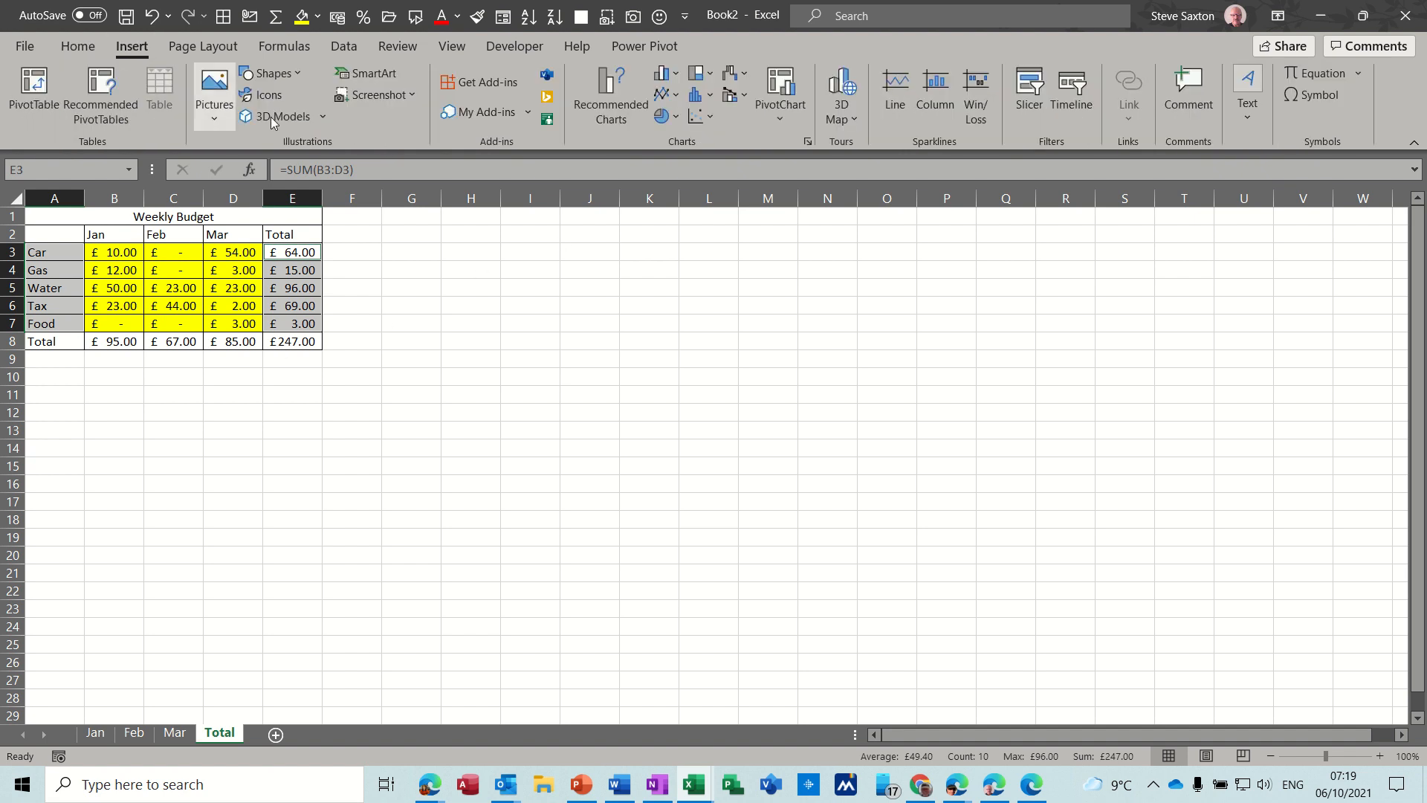
{"action": "left_click", "coordinate": [663, 116]}
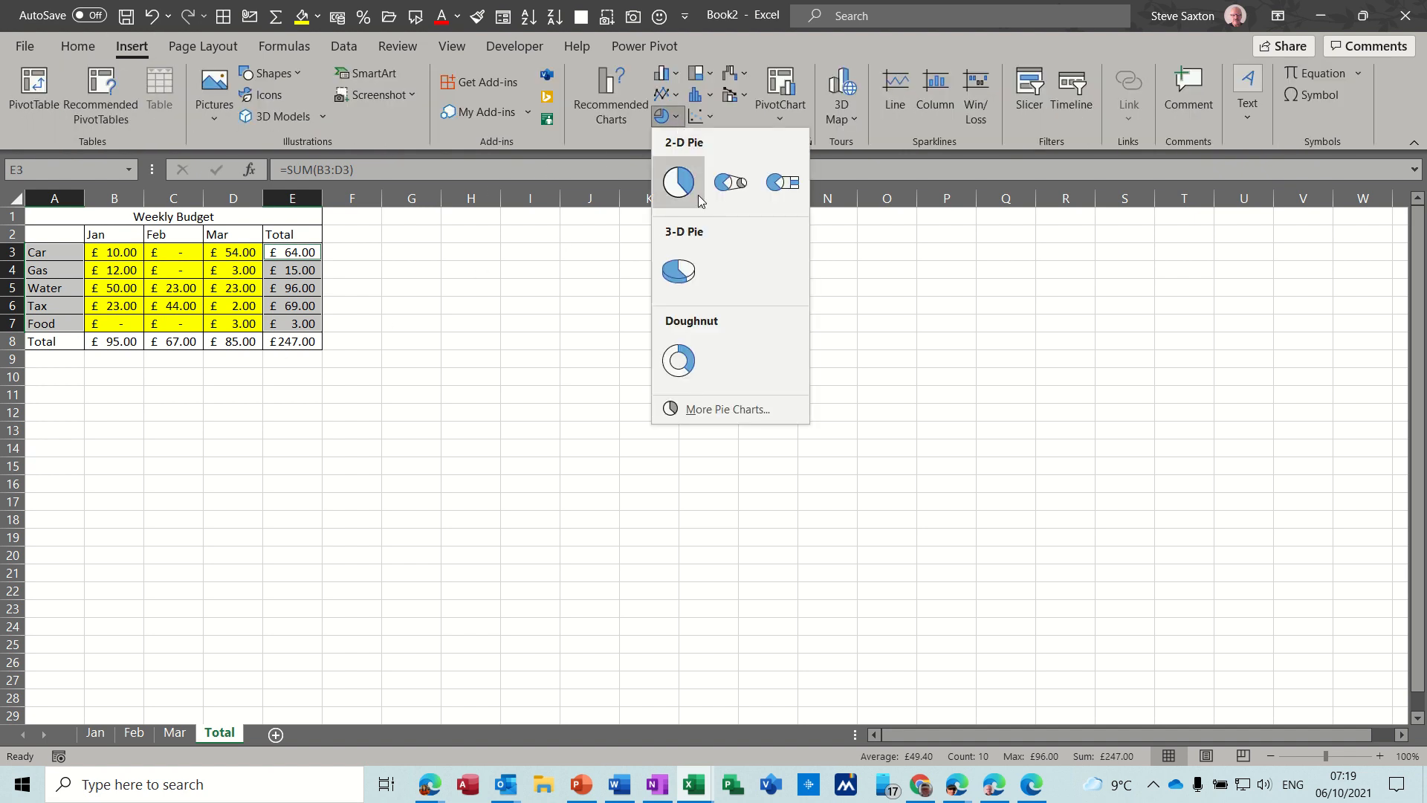
{"action": "left_click", "coordinate": [677, 270]}
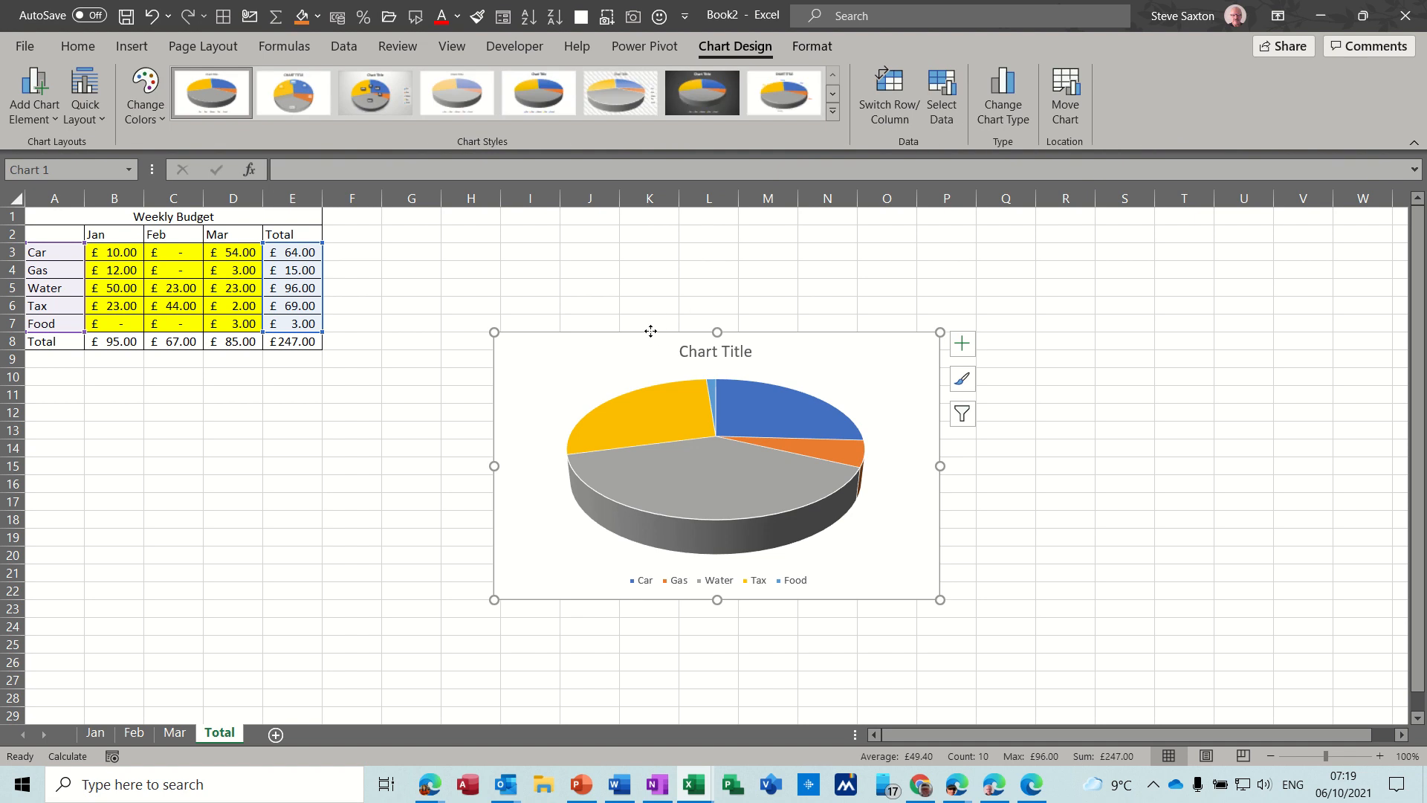
{"action": "left_click_drag", "start_coordinate": [651, 330], "coordinate": [229, 379]}
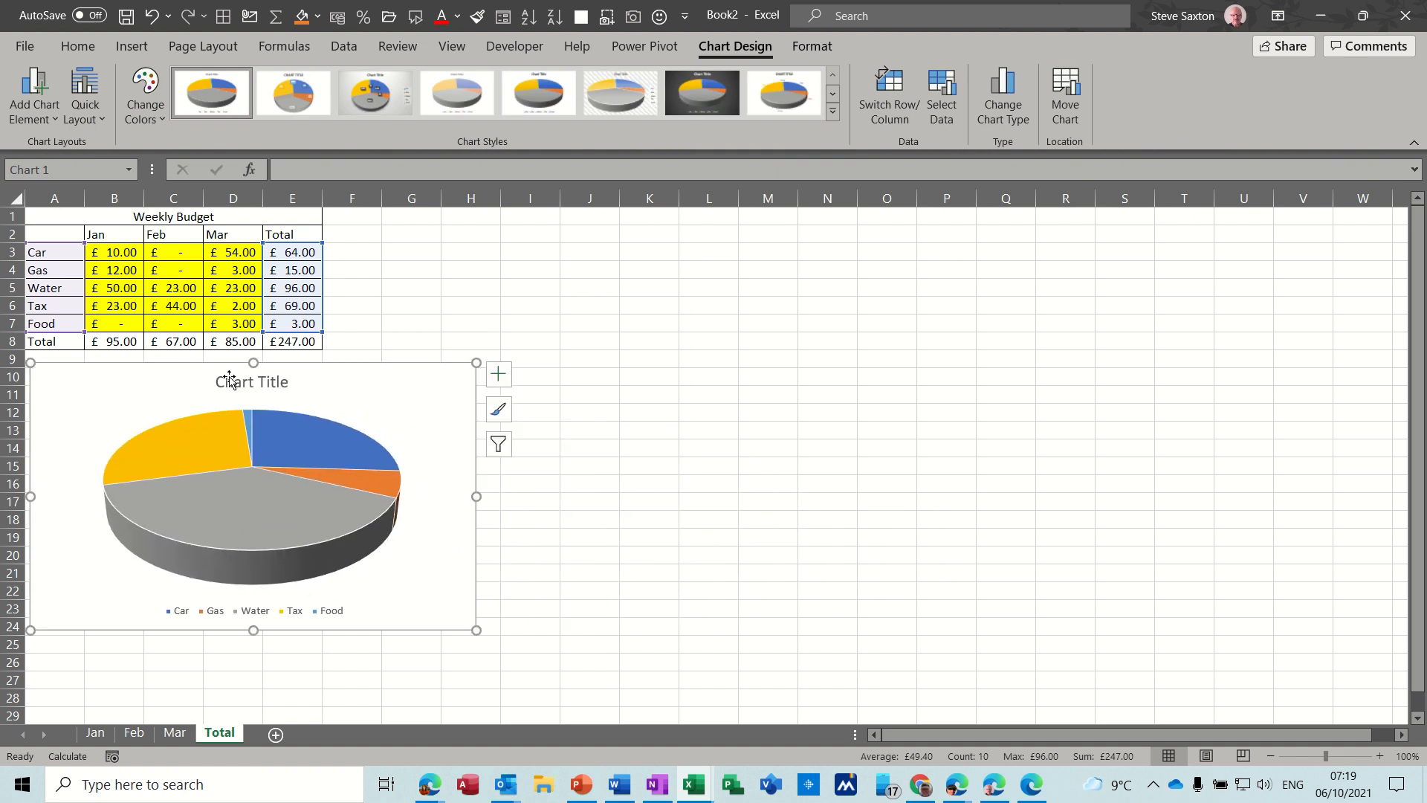
Step: Link the pie chart's title to the table heading in cell A1 with =Total!$A$1
{"action": "left_click", "coordinate": [231, 380]}
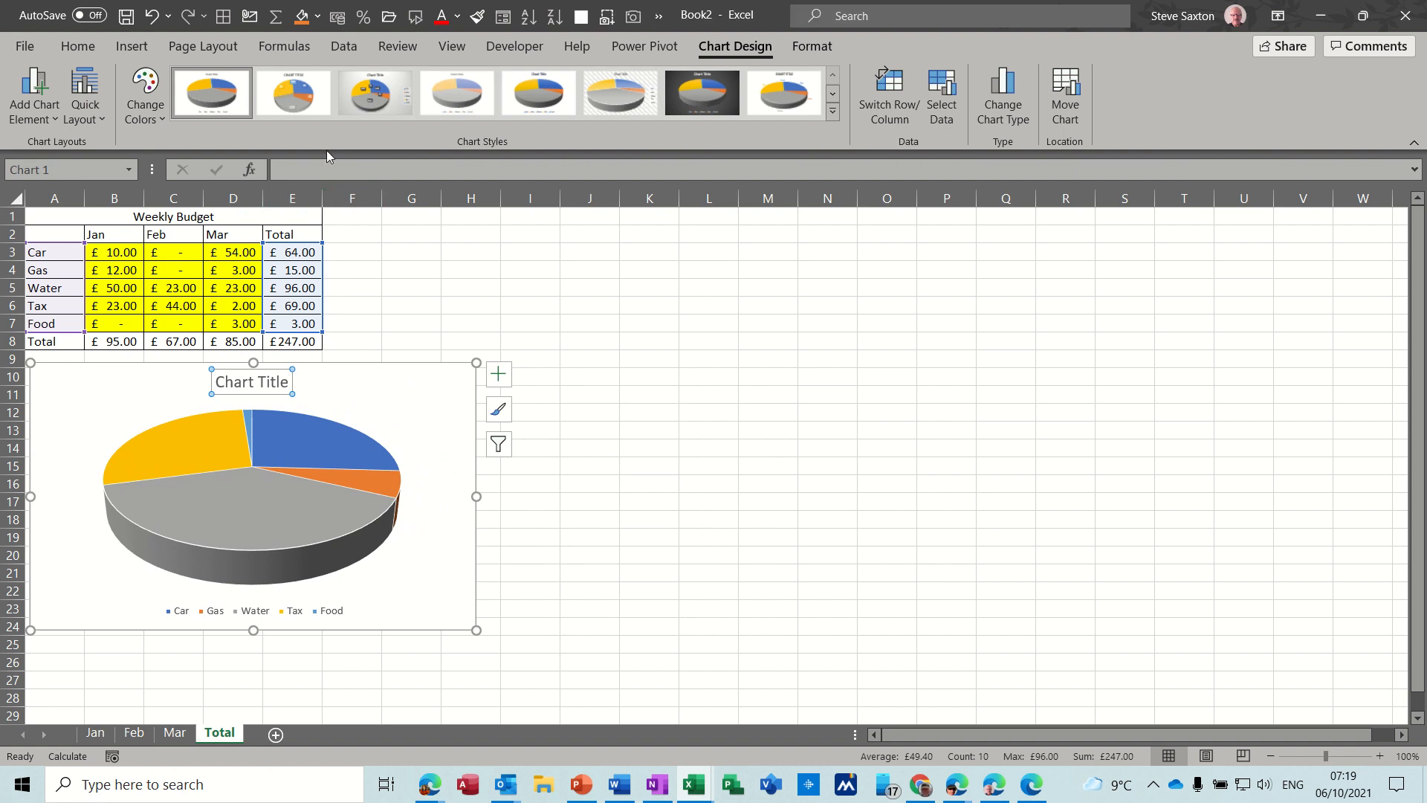
{"action": "left_click", "coordinate": [307, 169]}
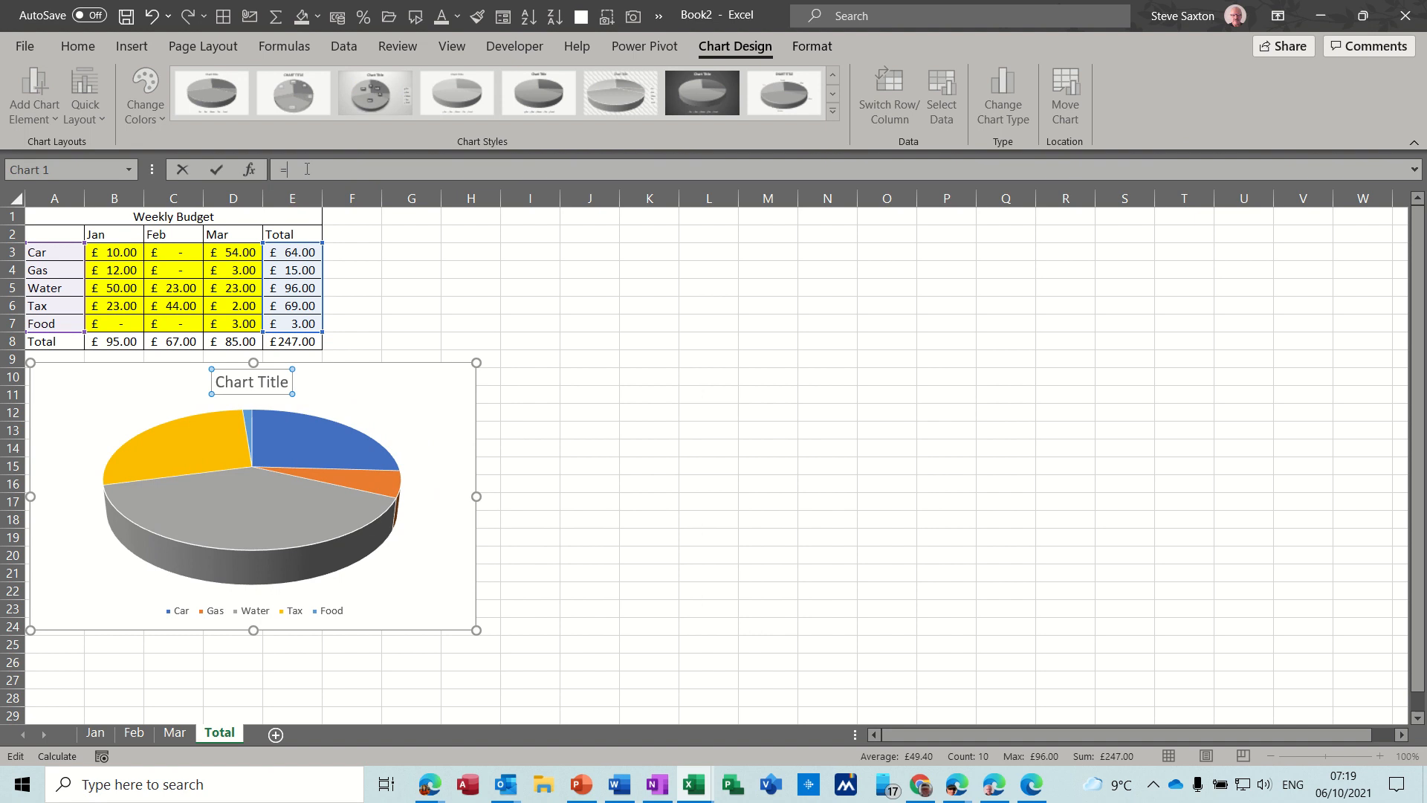
{"action": "left_click", "coordinate": [195, 217]}
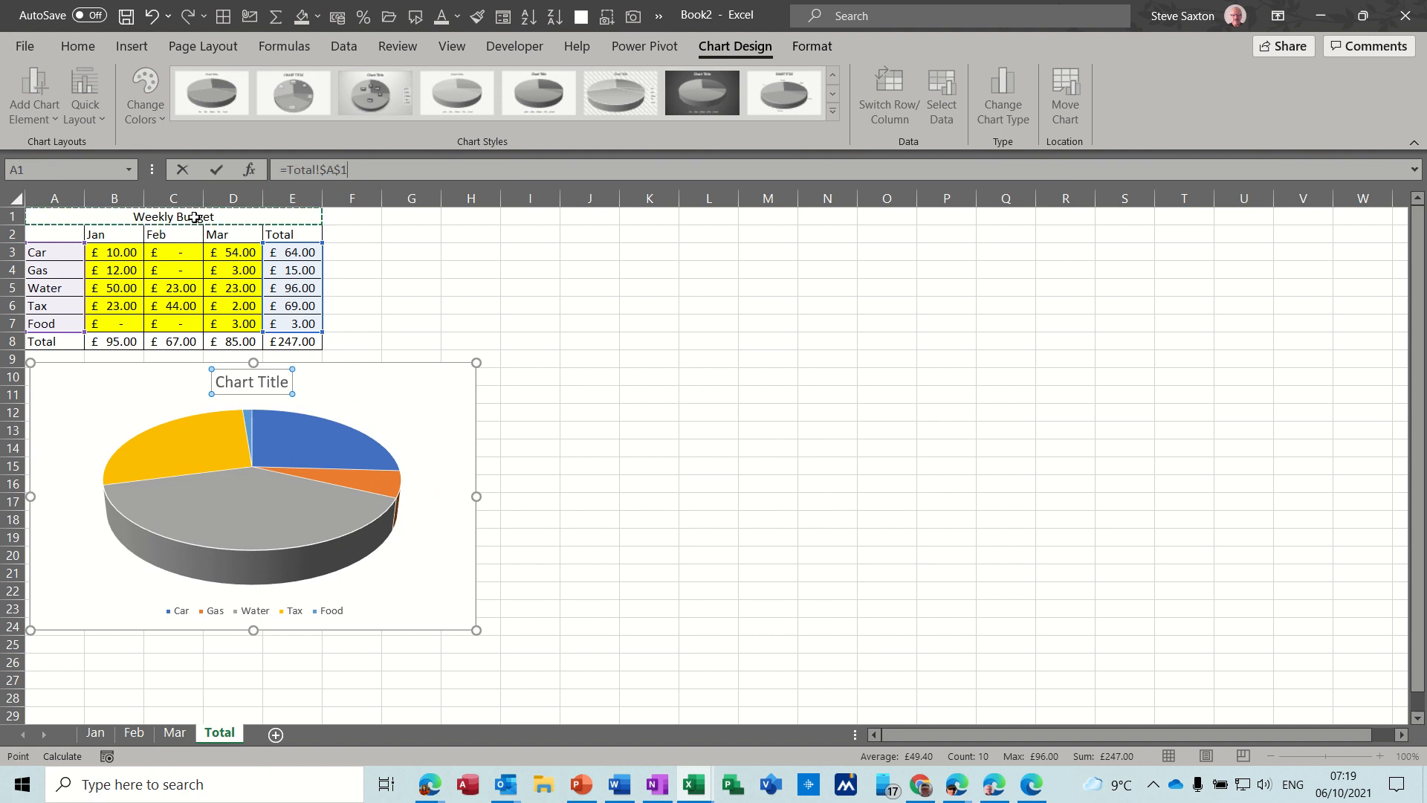
{"action": "left_click", "coordinate": [218, 172]}
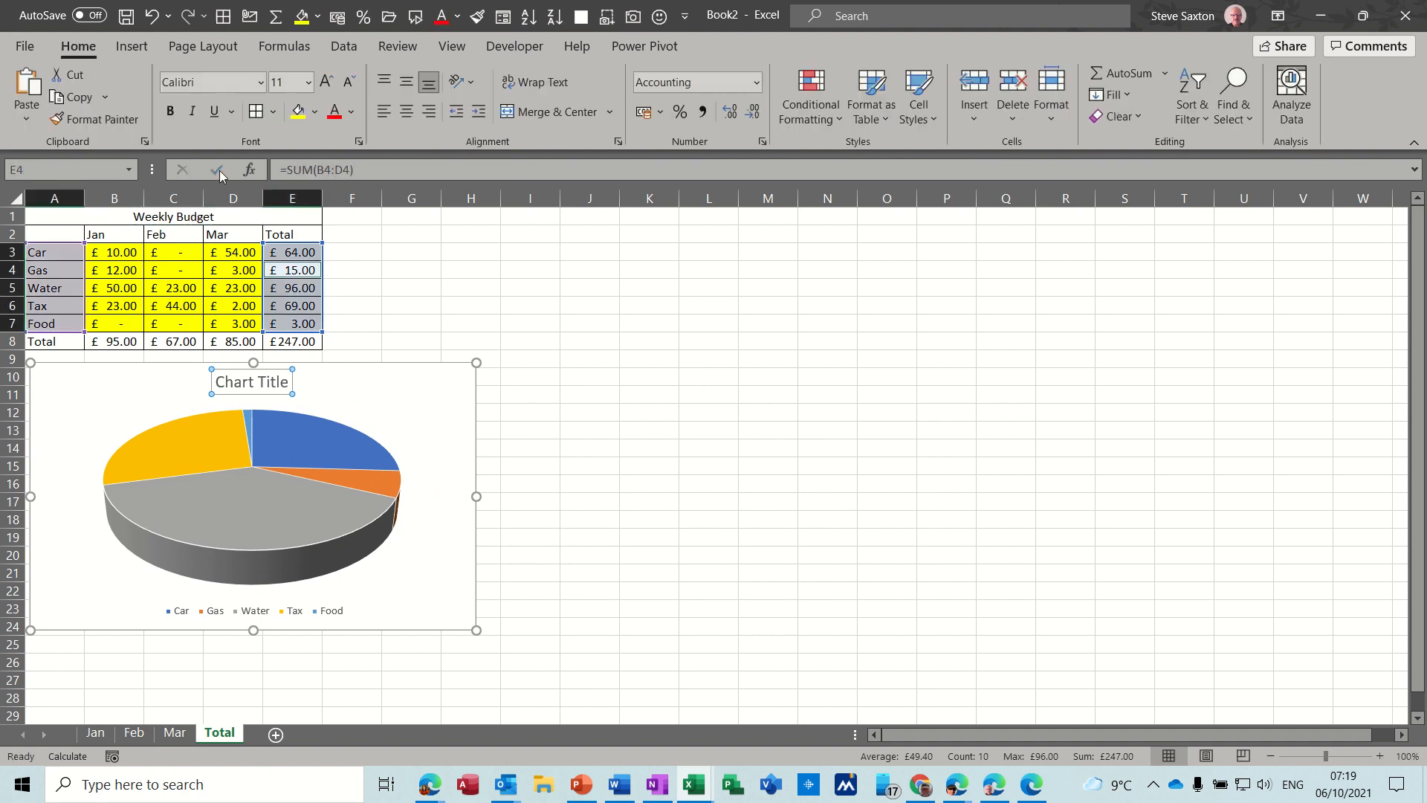
Step: Change the table heading in cell A1 of the Total sheet to Qtr Total
{"action": "left_click", "coordinate": [161, 217]}
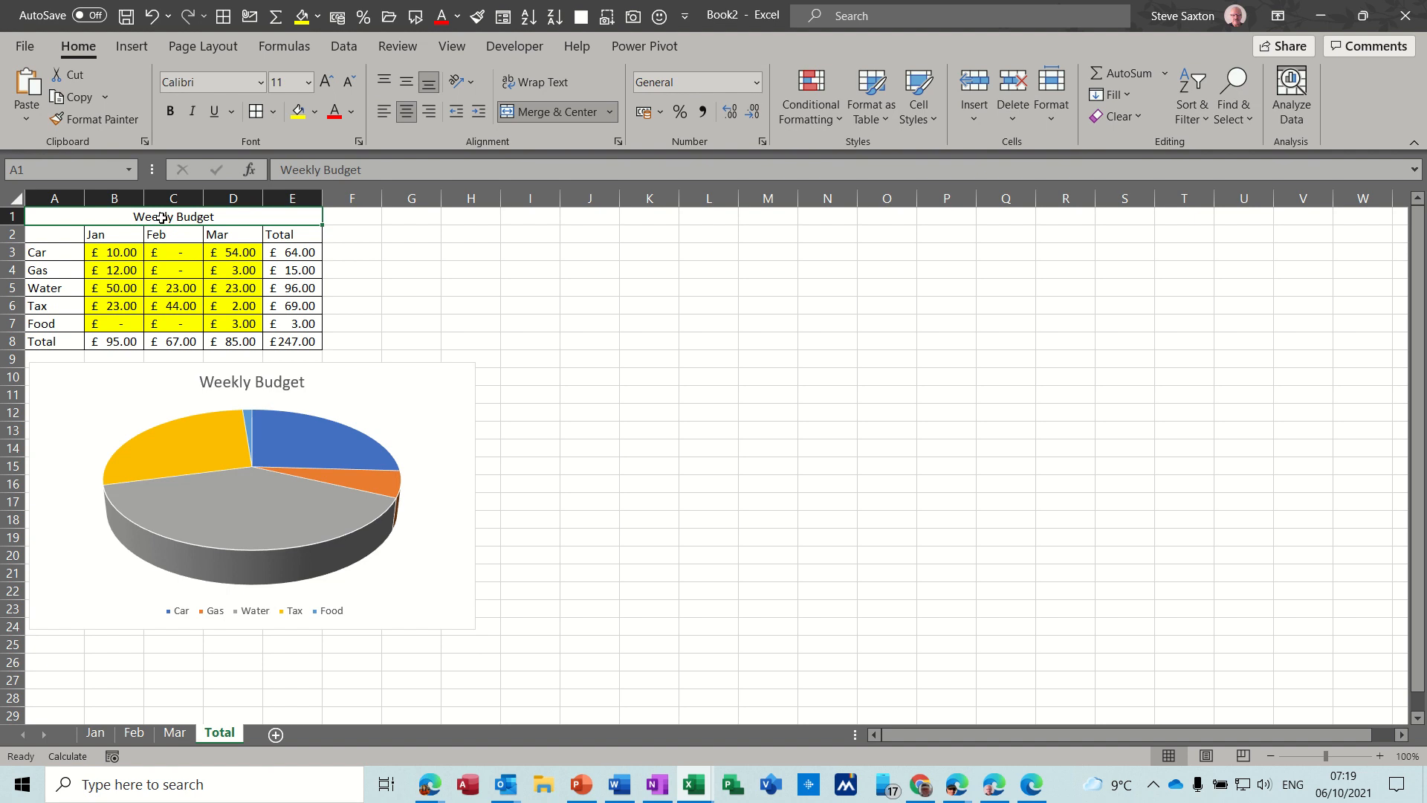
{"action": "type", "text": "Qtr Total"}
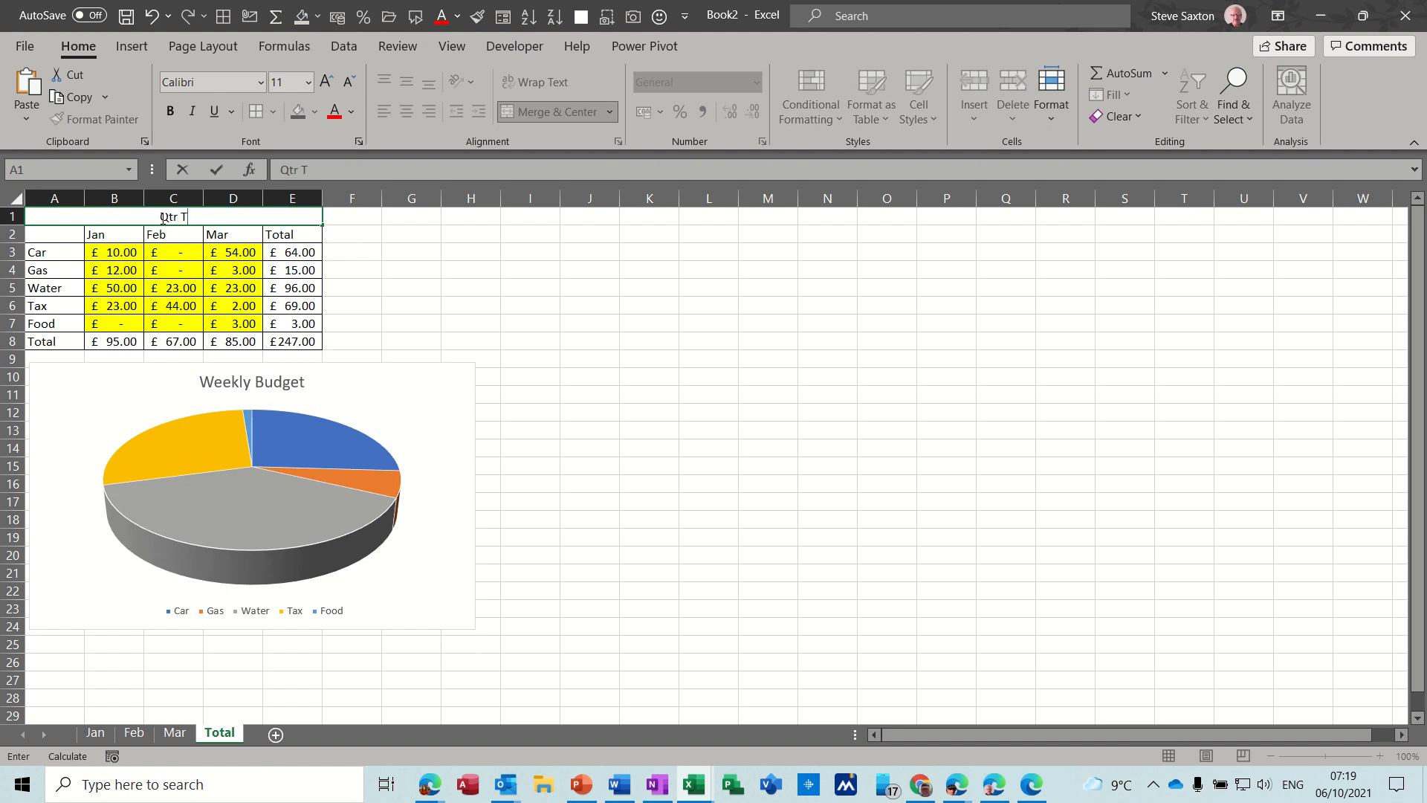
{"action": "left_click", "coordinate": [385, 286]}
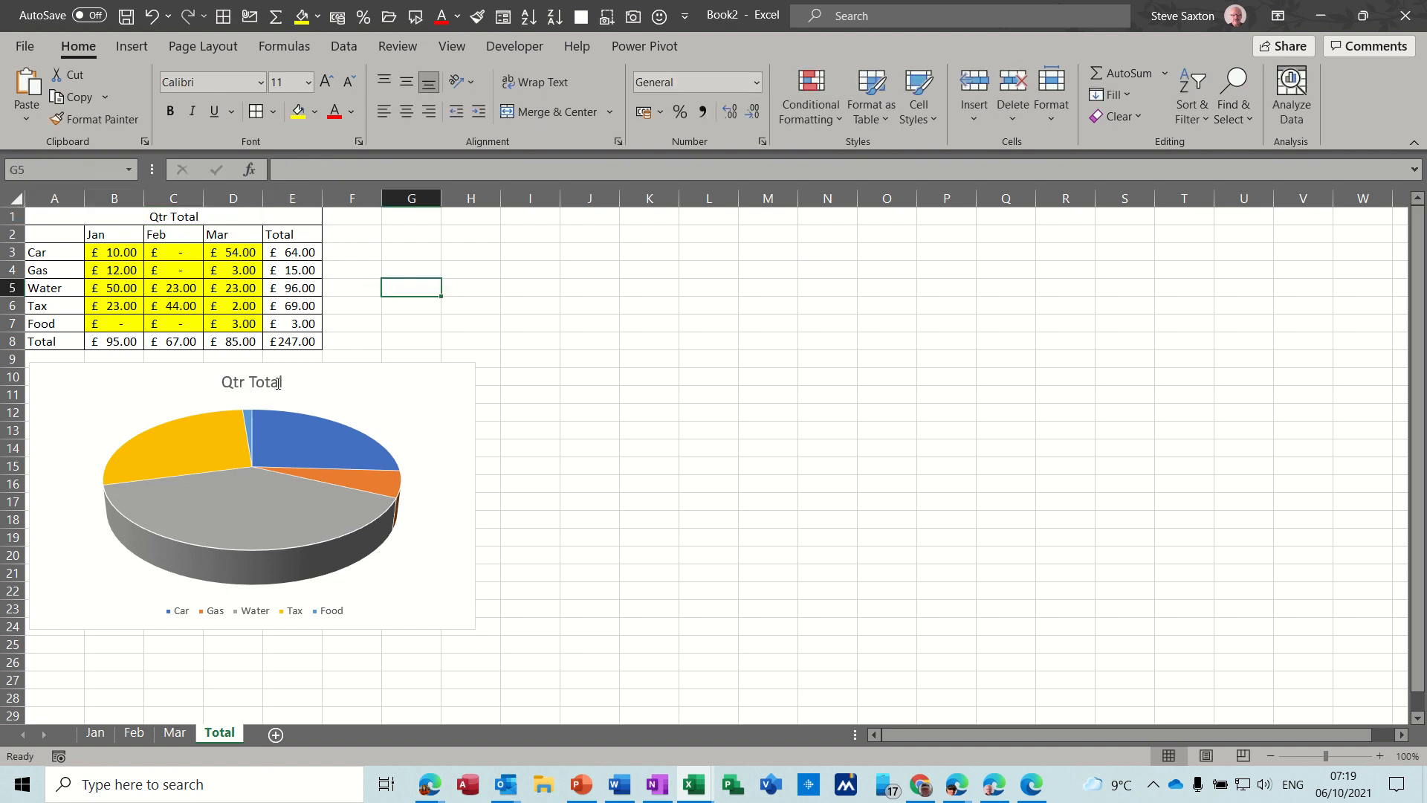
Step: Delete the pie chart's legend and add data labels to its slices
{"action": "left_click", "coordinate": [269, 614]}
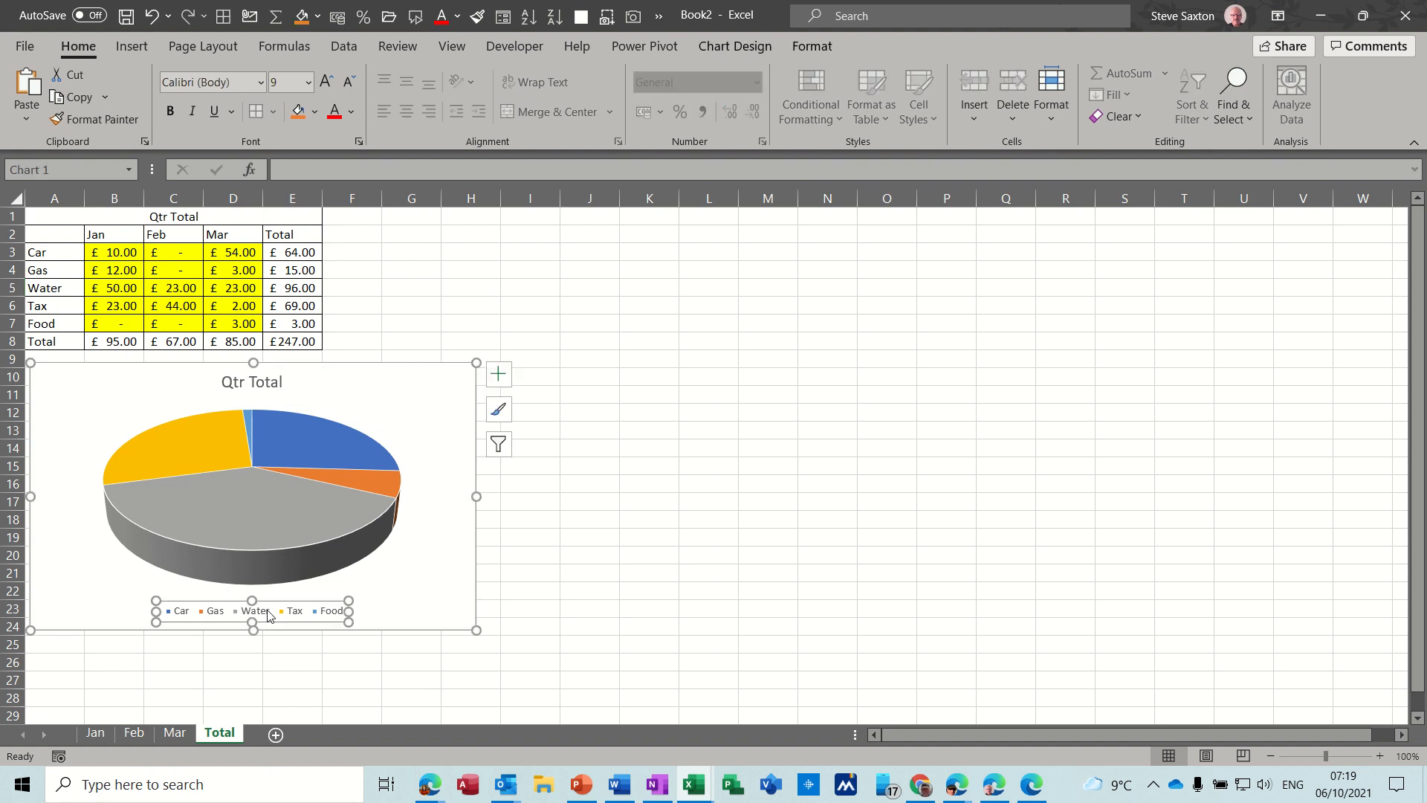
{"action": "key", "text": "Delete"}
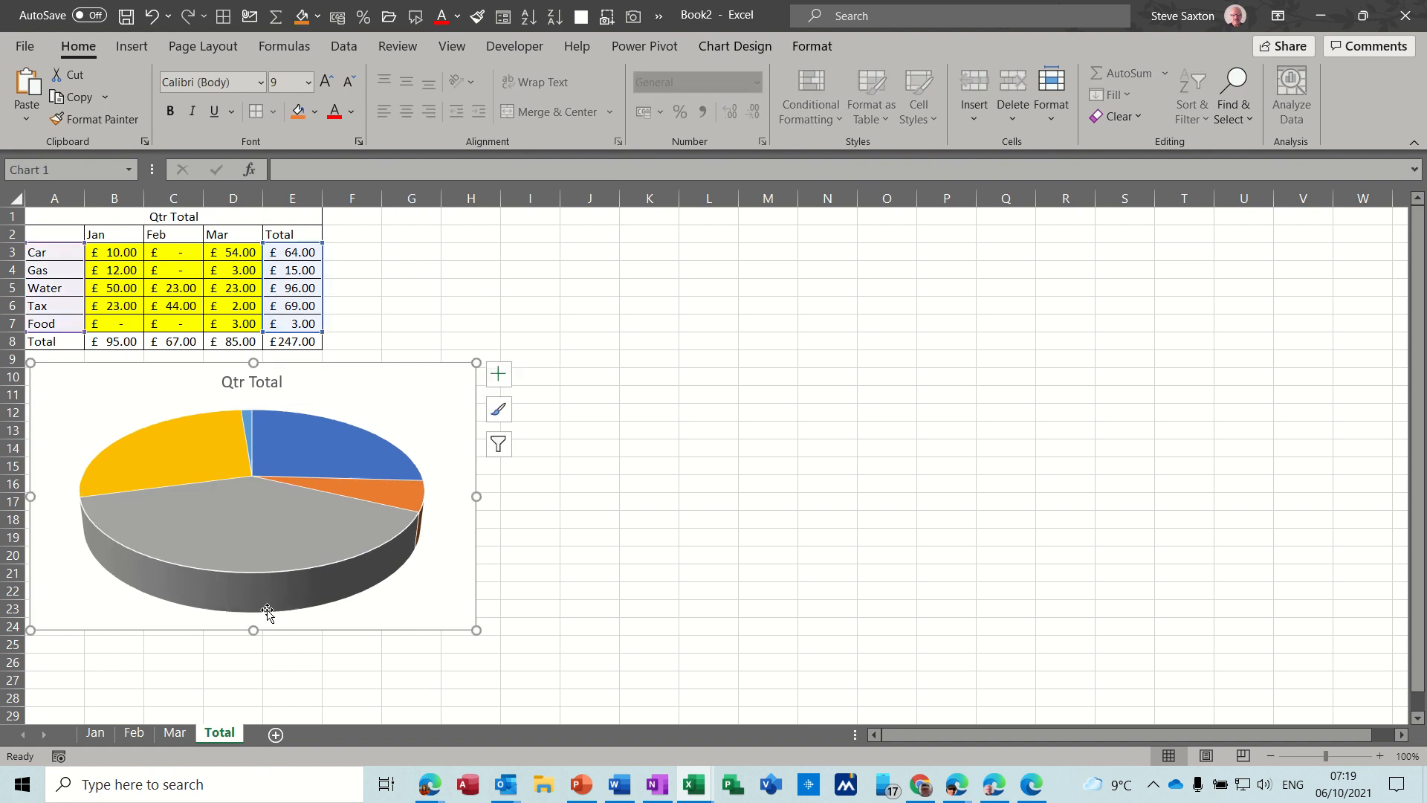
{"action": "right_click", "coordinate": [250, 536]}
{"action": "left_click", "coordinate": [298, 684]}
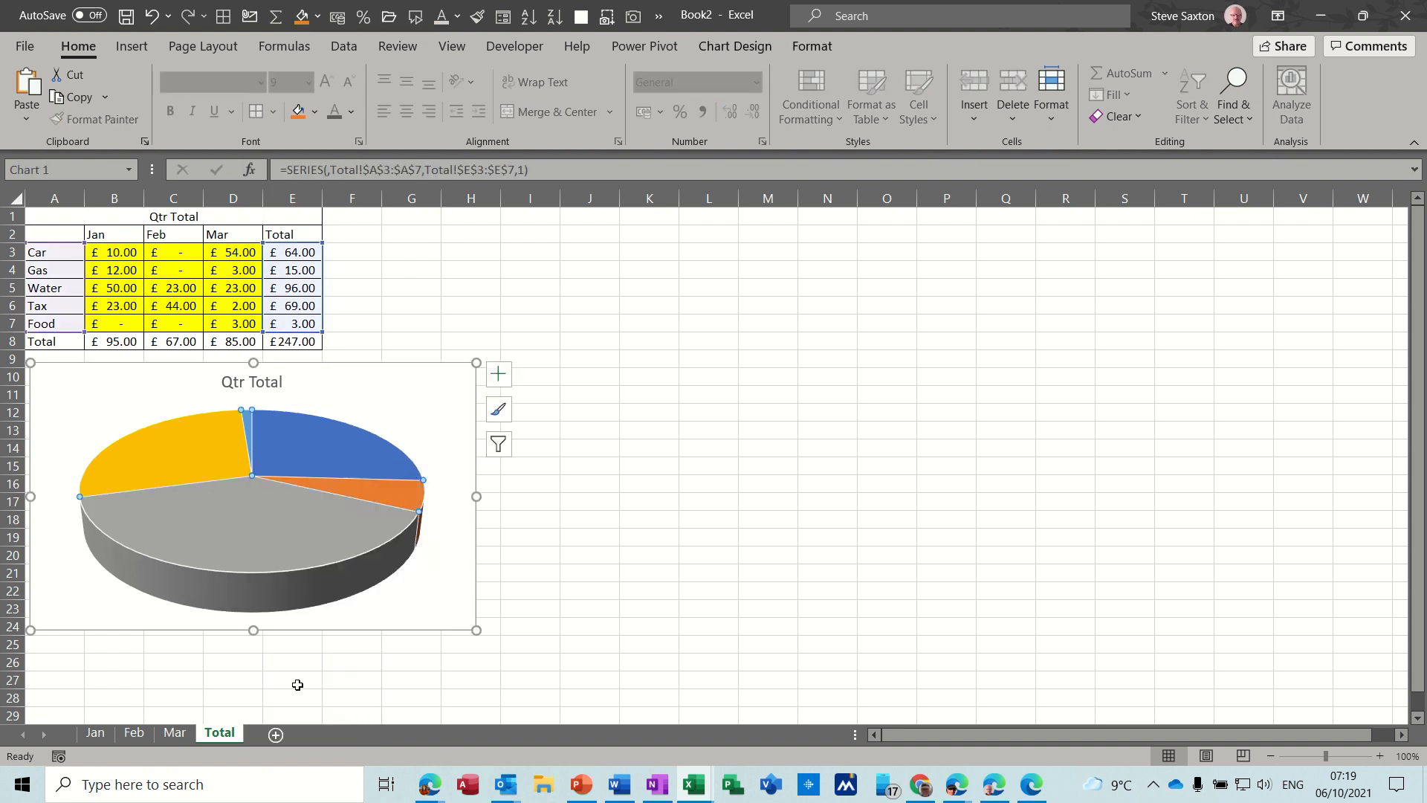
Step: Format the pie chart's data labels to show the category name and percentage instead of the value
{"action": "right_click", "coordinate": [256, 524]}
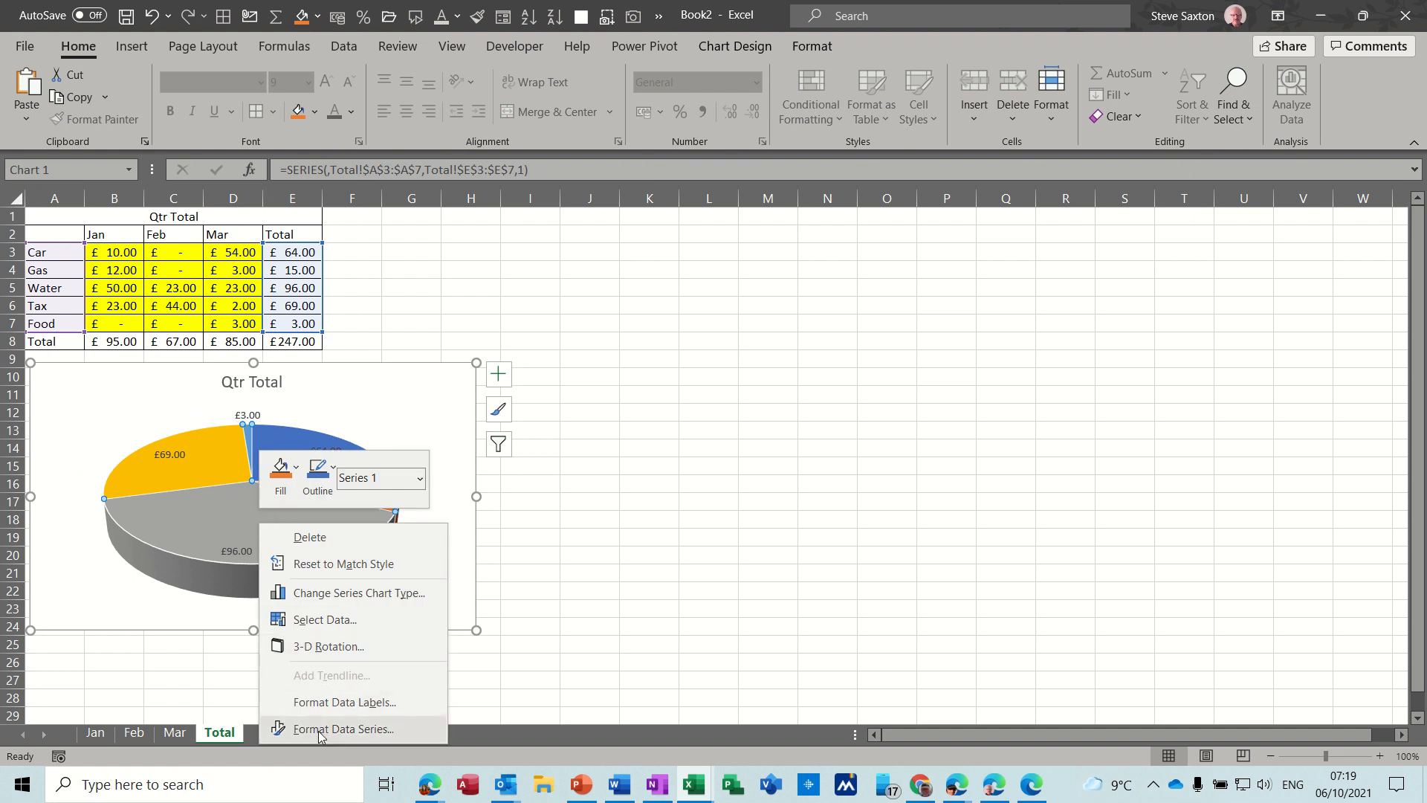
{"action": "left_click", "coordinate": [320, 702]}
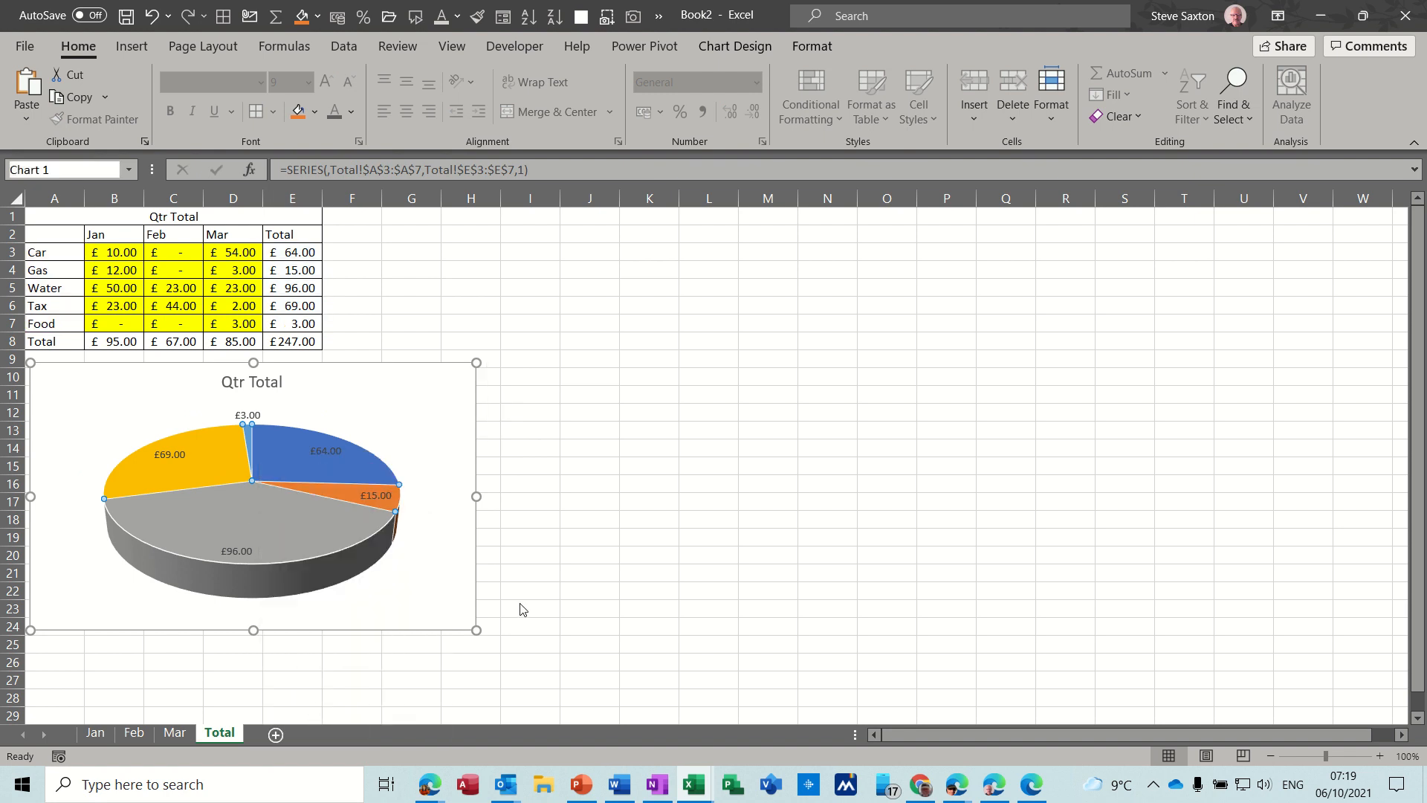
{"action": "left_click", "coordinate": [1209, 448]}
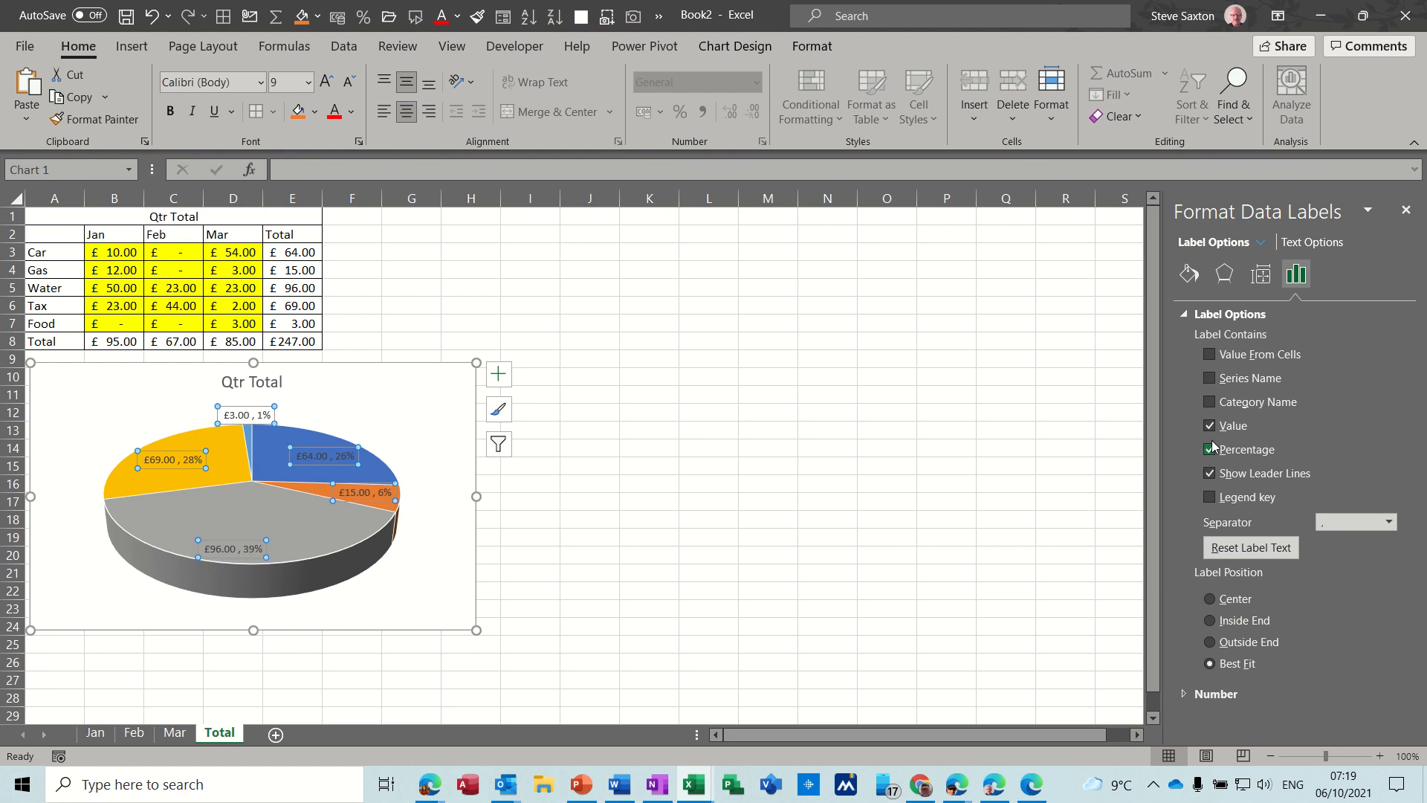
{"action": "left_click", "coordinate": [1209, 425]}
{"action": "left_click", "coordinate": [1209, 402]}
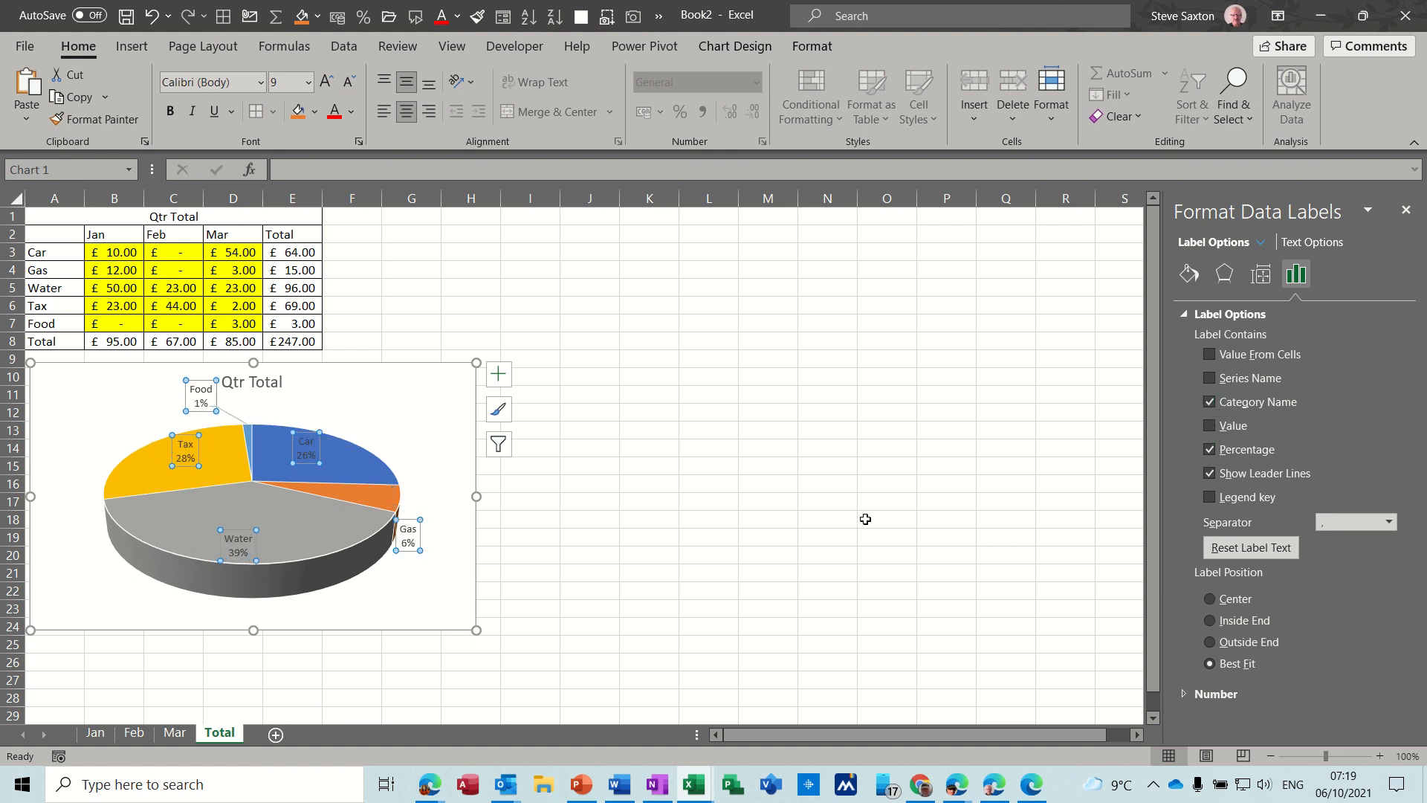
{"action": "left_click", "coordinate": [613, 537]}
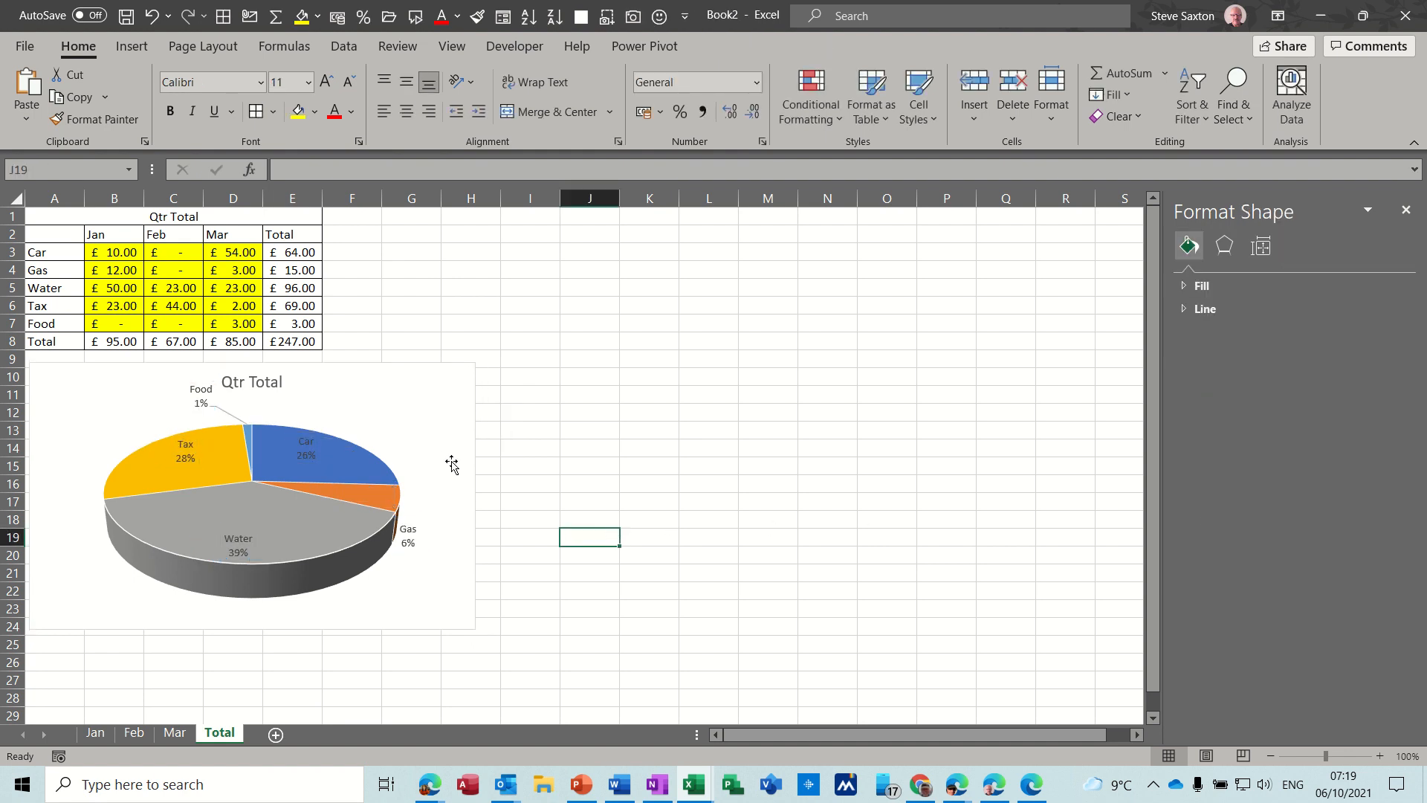
{"action": "left_click", "coordinate": [287, 525]}
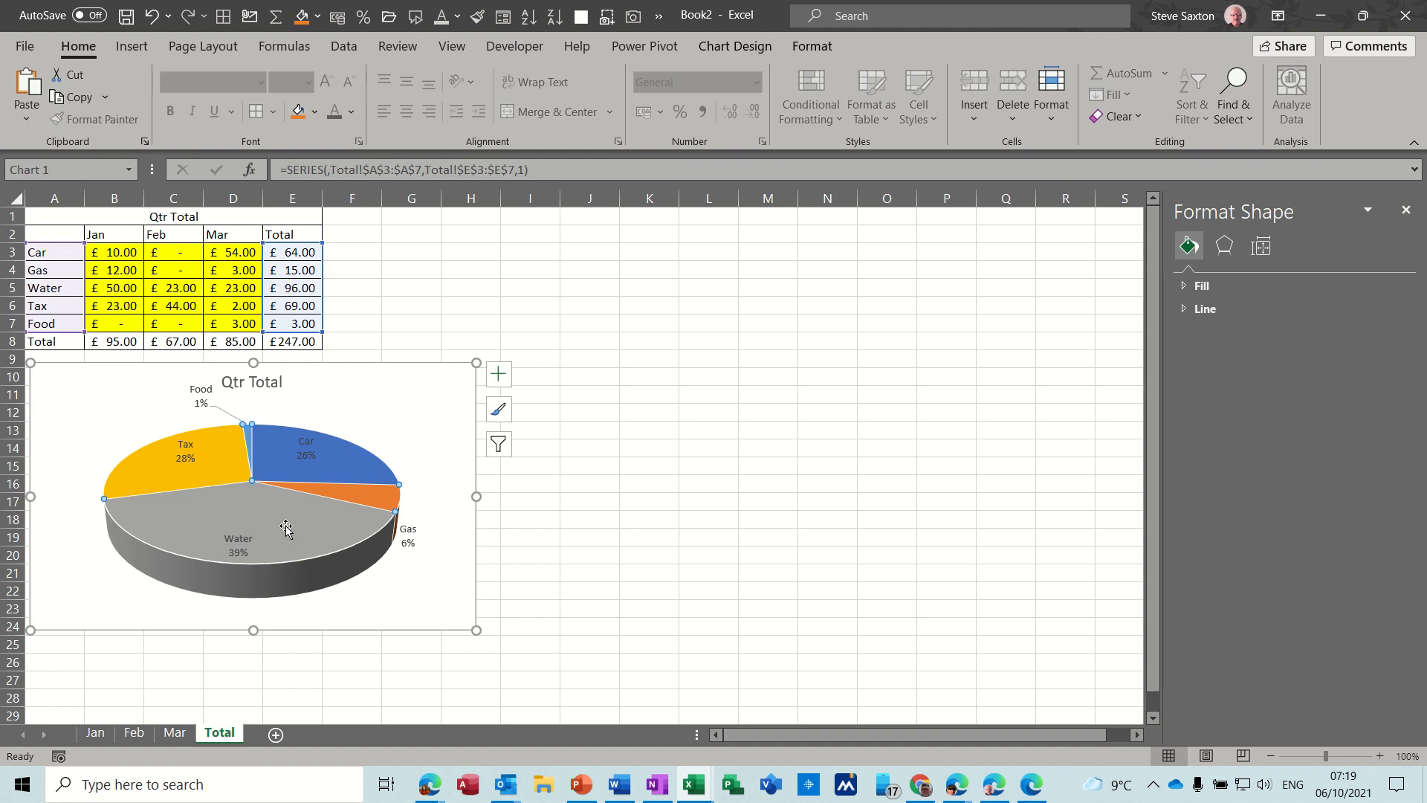
{"action": "left_click", "coordinate": [394, 406]}
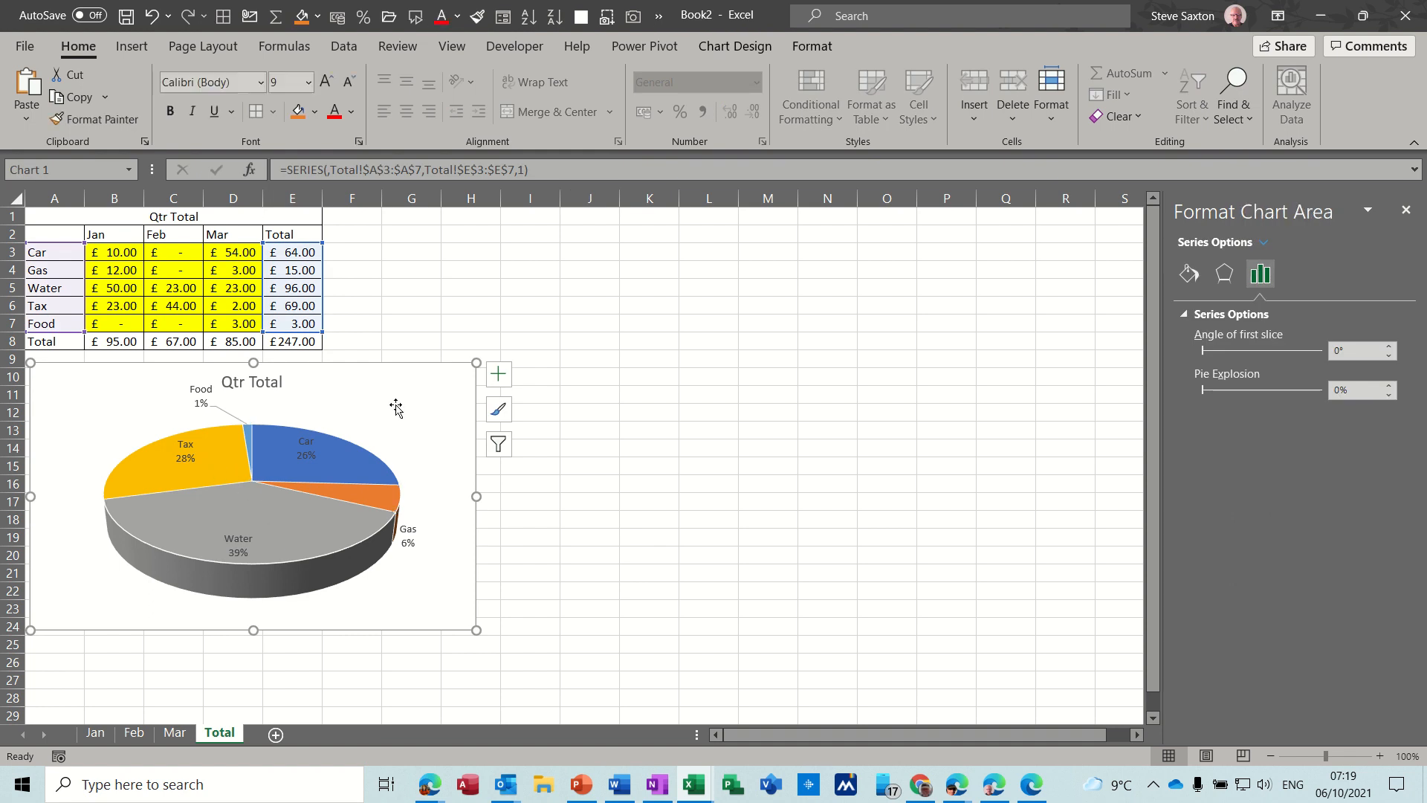
{"action": "left_click", "coordinate": [436, 339]}
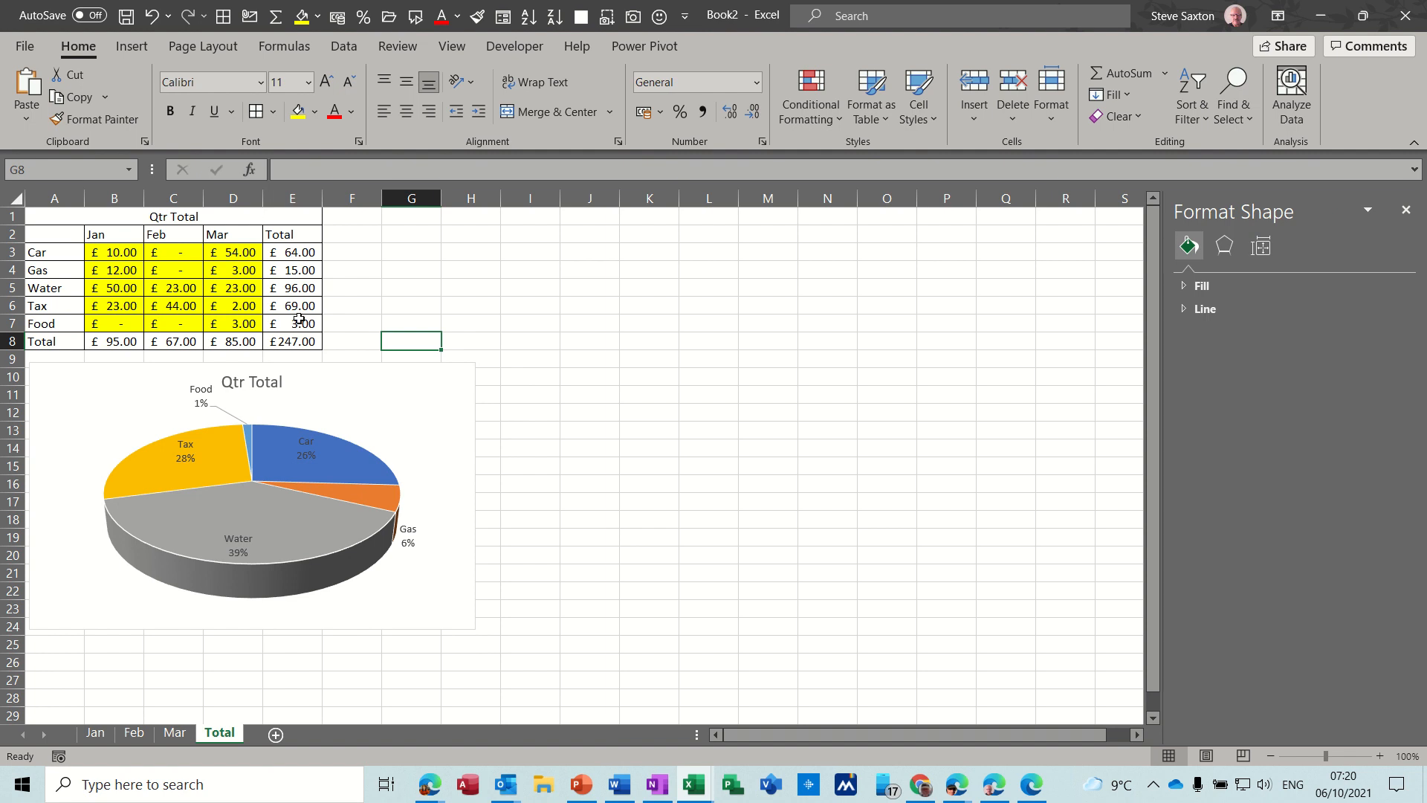
Step: On the Feb sheet, enter 100 for Car in Week 3, and check the pie chart on the Total sheet
{"action": "left_click", "coordinate": [134, 734]}
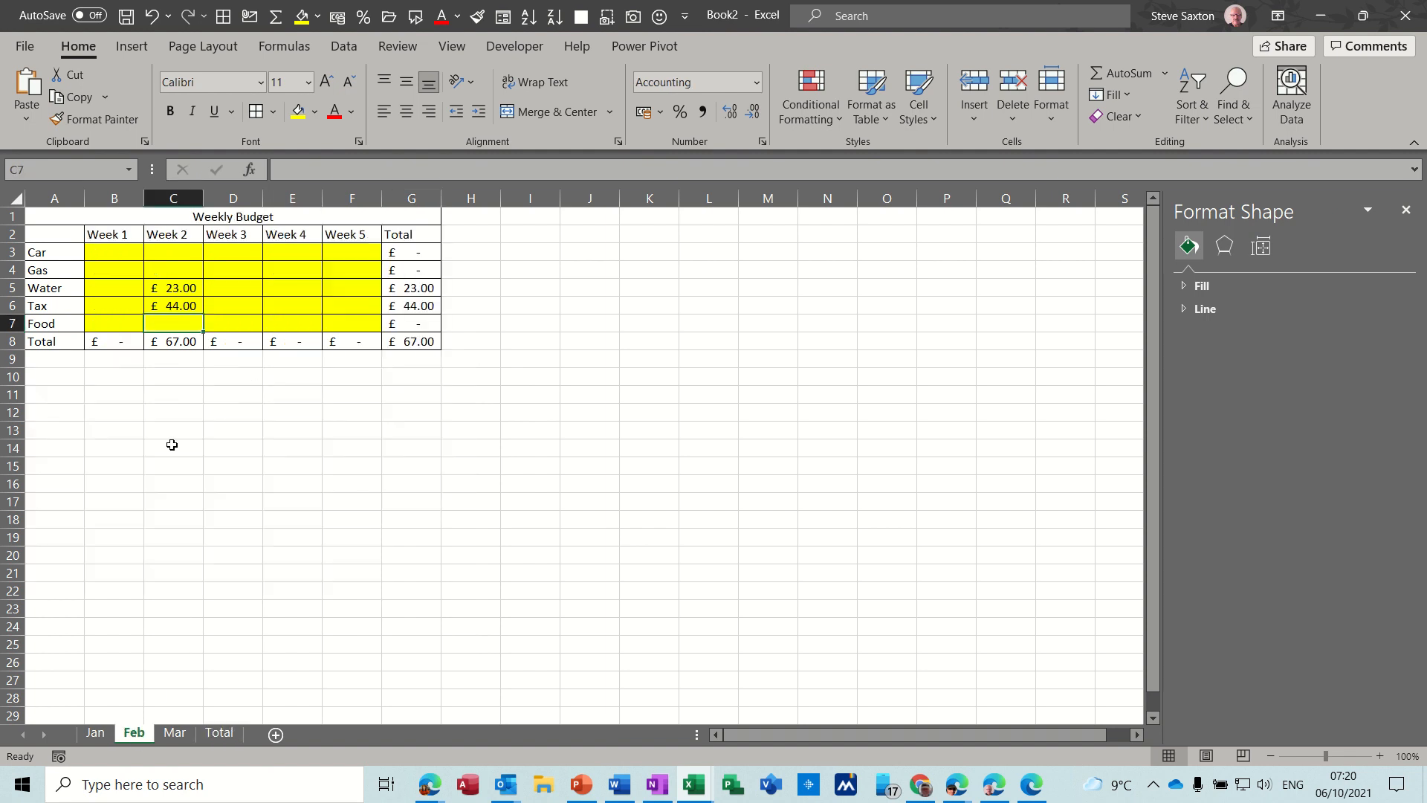
{"action": "left_click", "coordinate": [227, 259]}
{"action": "type", "text": "100"}
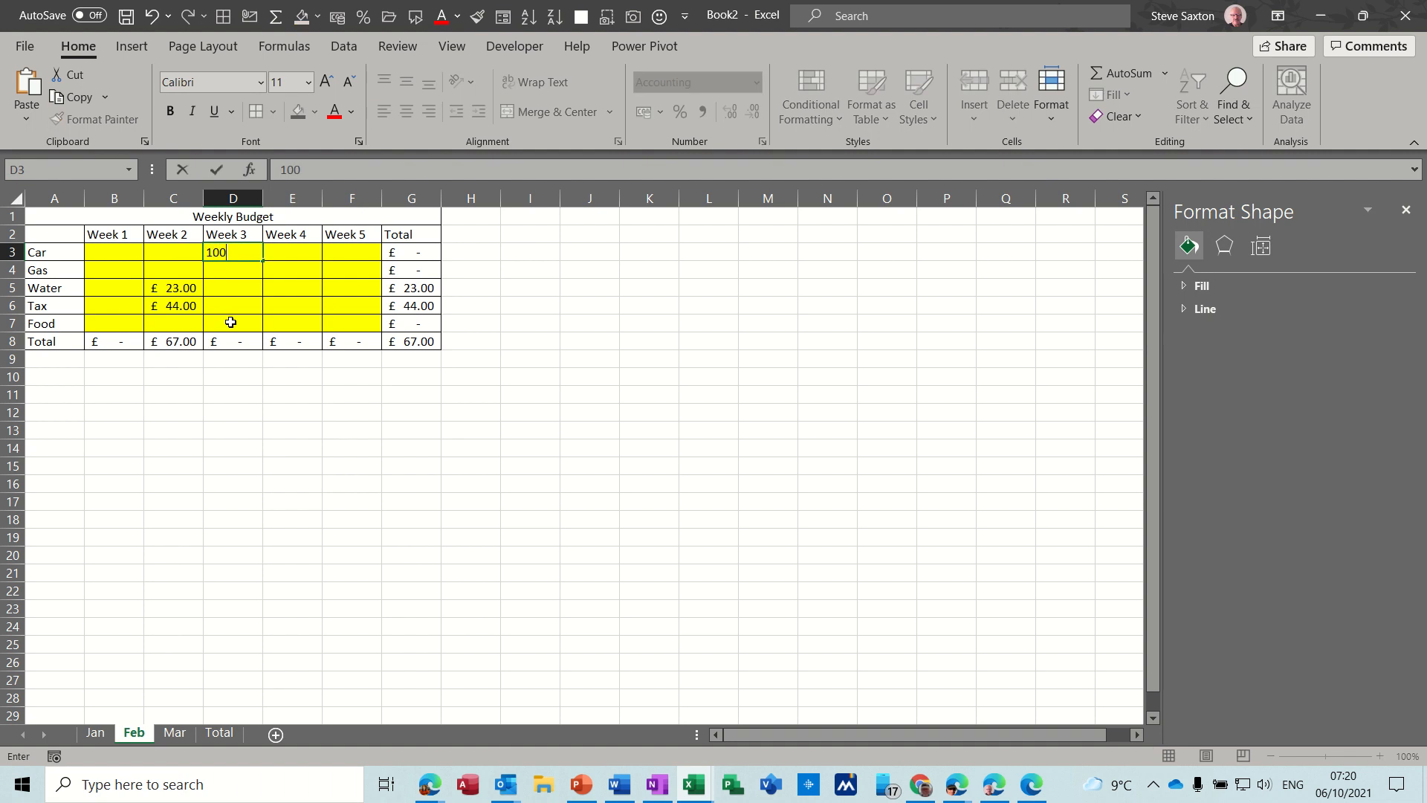
{"action": "left_click", "coordinate": [231, 322]}
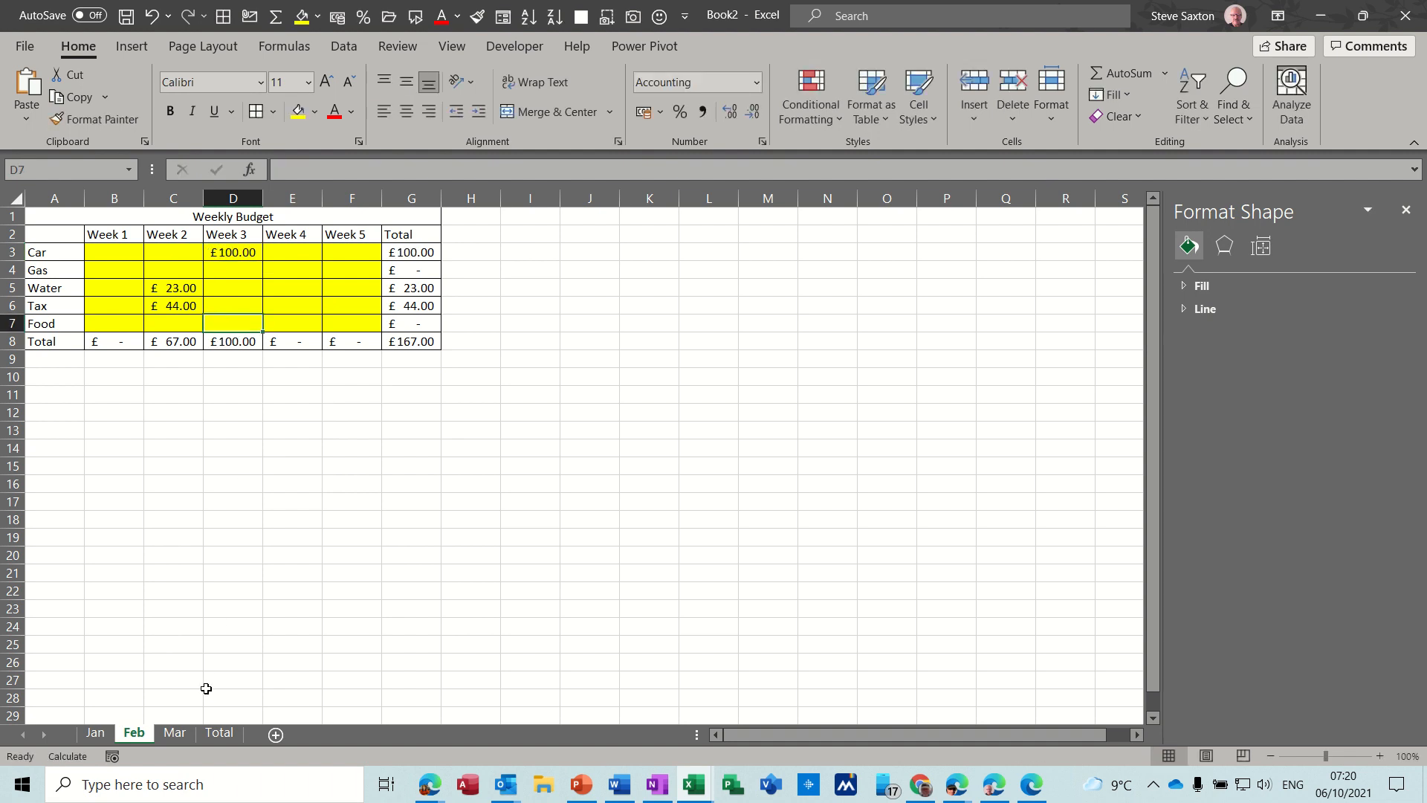
{"action": "left_click", "coordinate": [219, 733]}
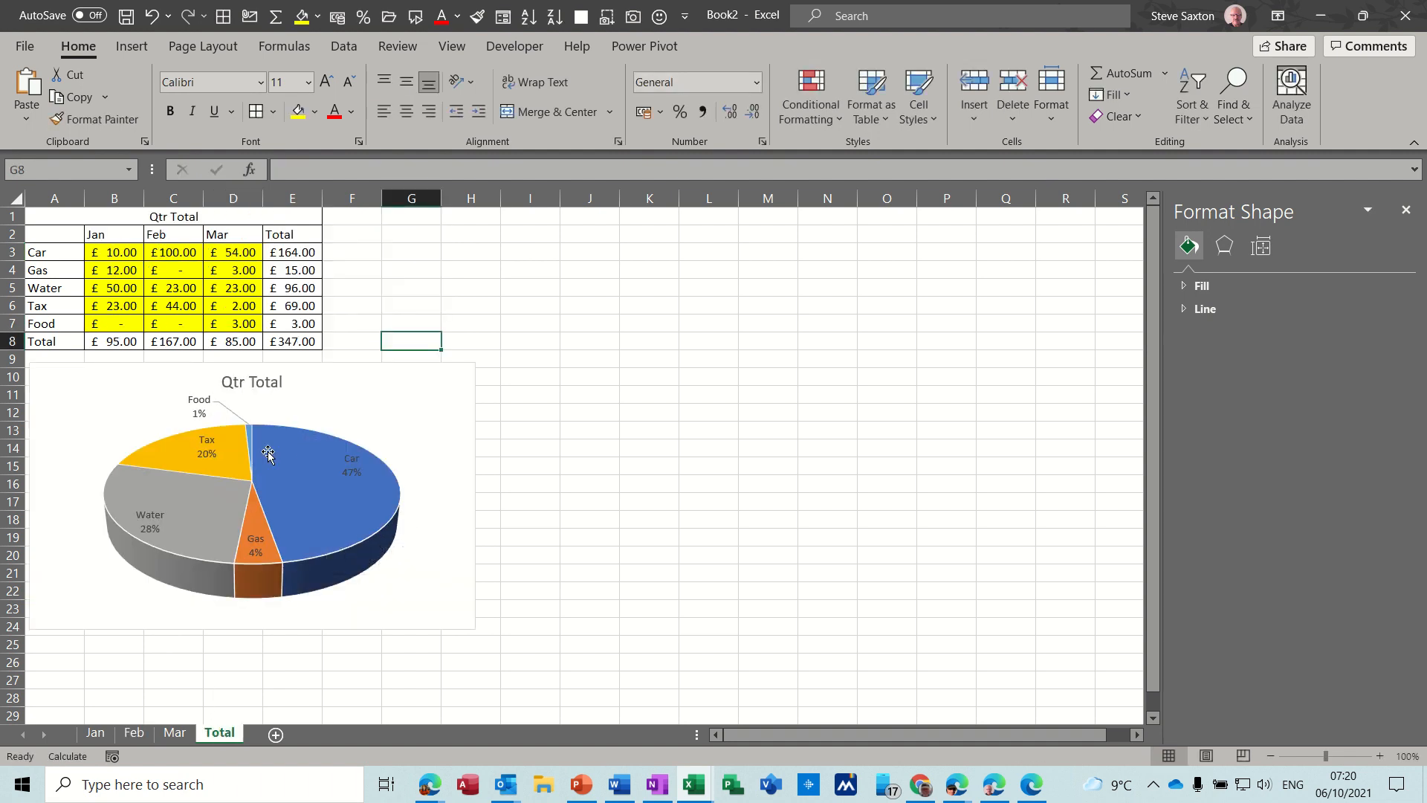
{"action": "mouse_move", "coordinate": [346, 527]}
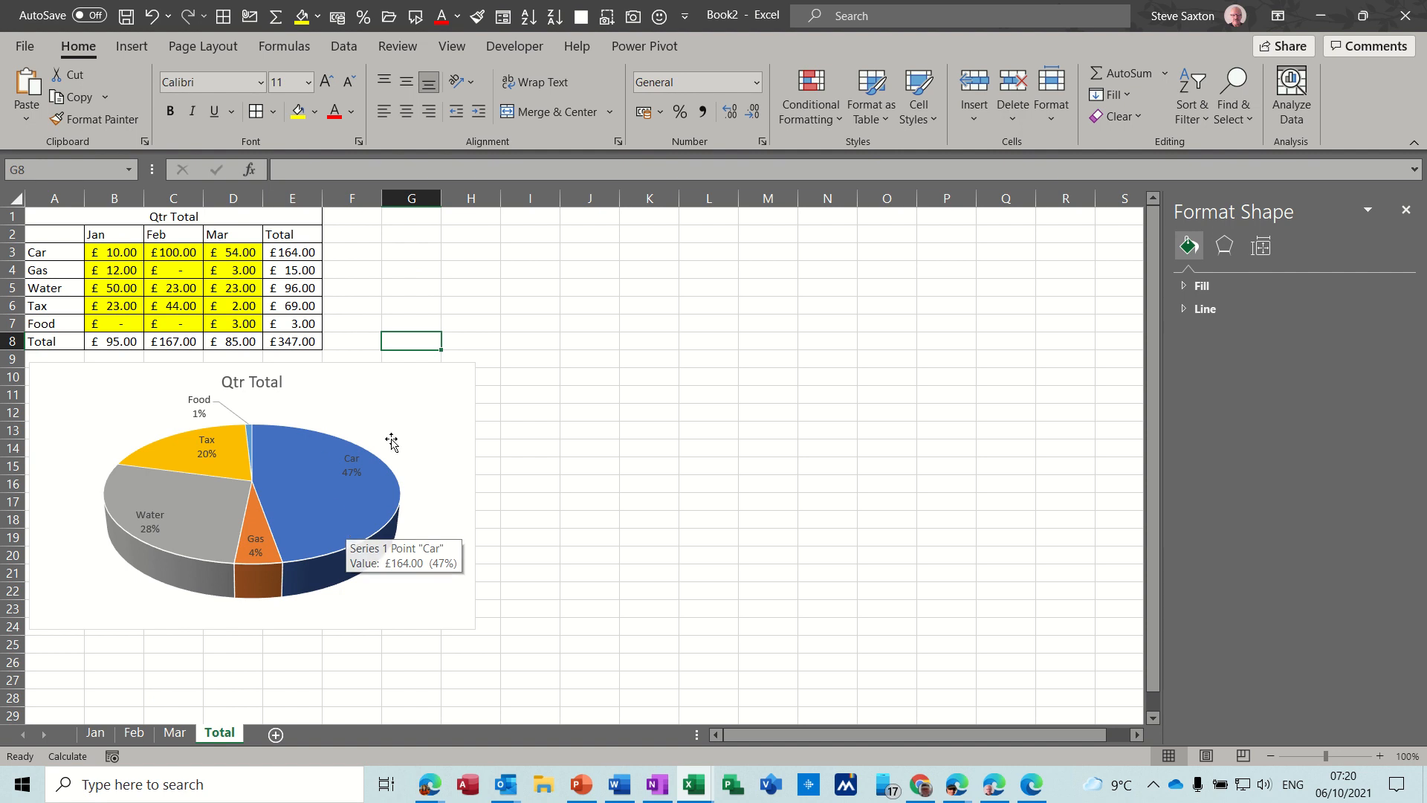